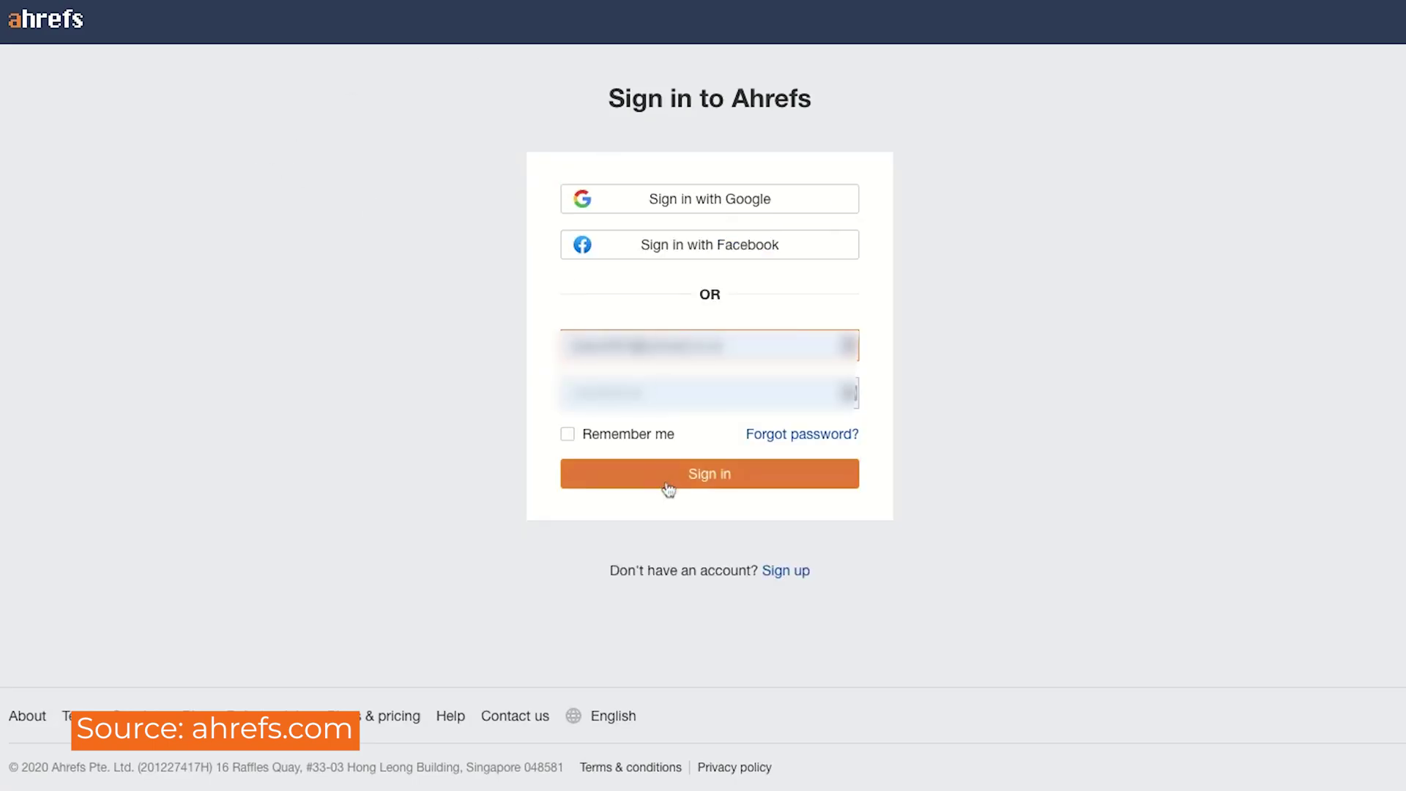
# Step: Sign in to Ahrefs with the saved credentials to reach the six-project Dashboard
pyautogui.click(666, 483)
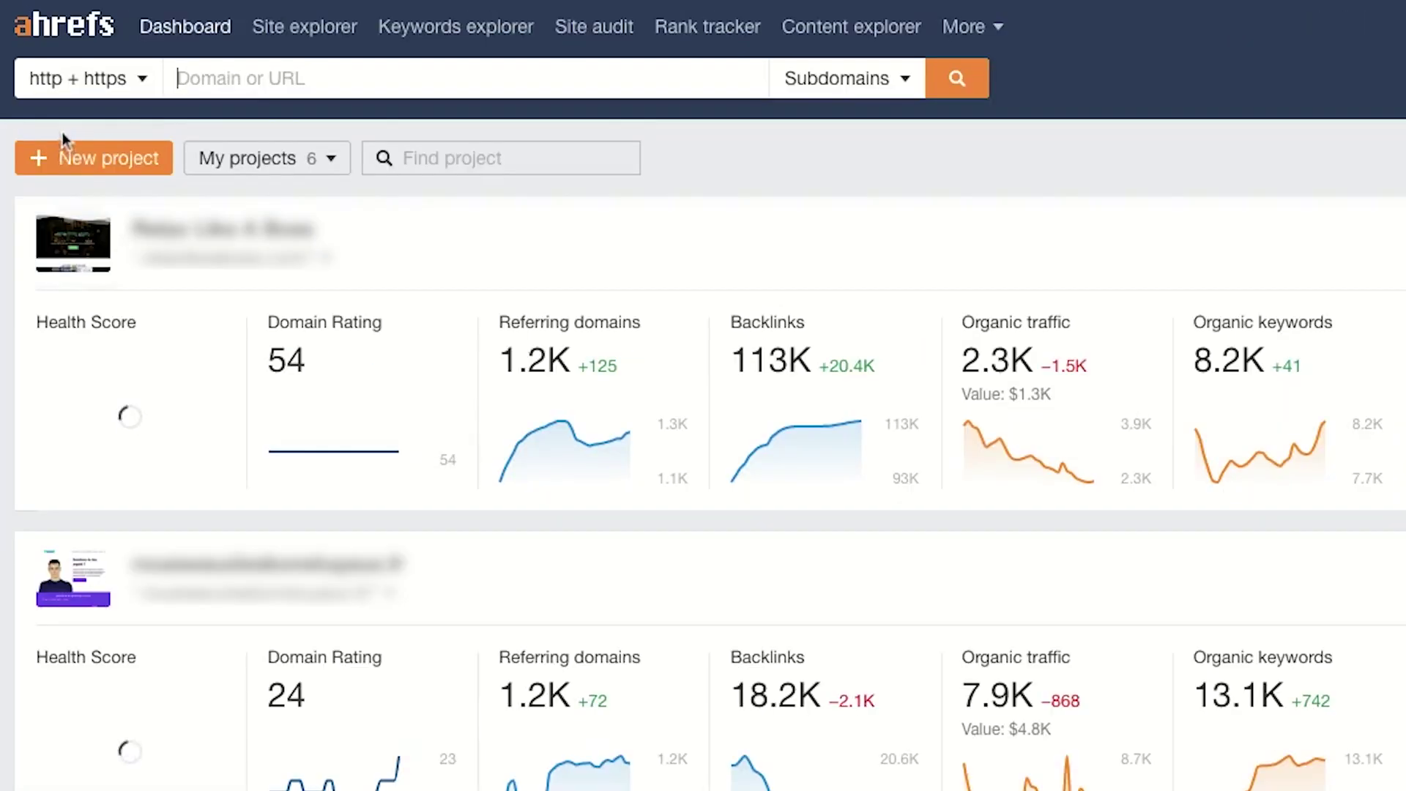
pyautogui.click(86, 161)
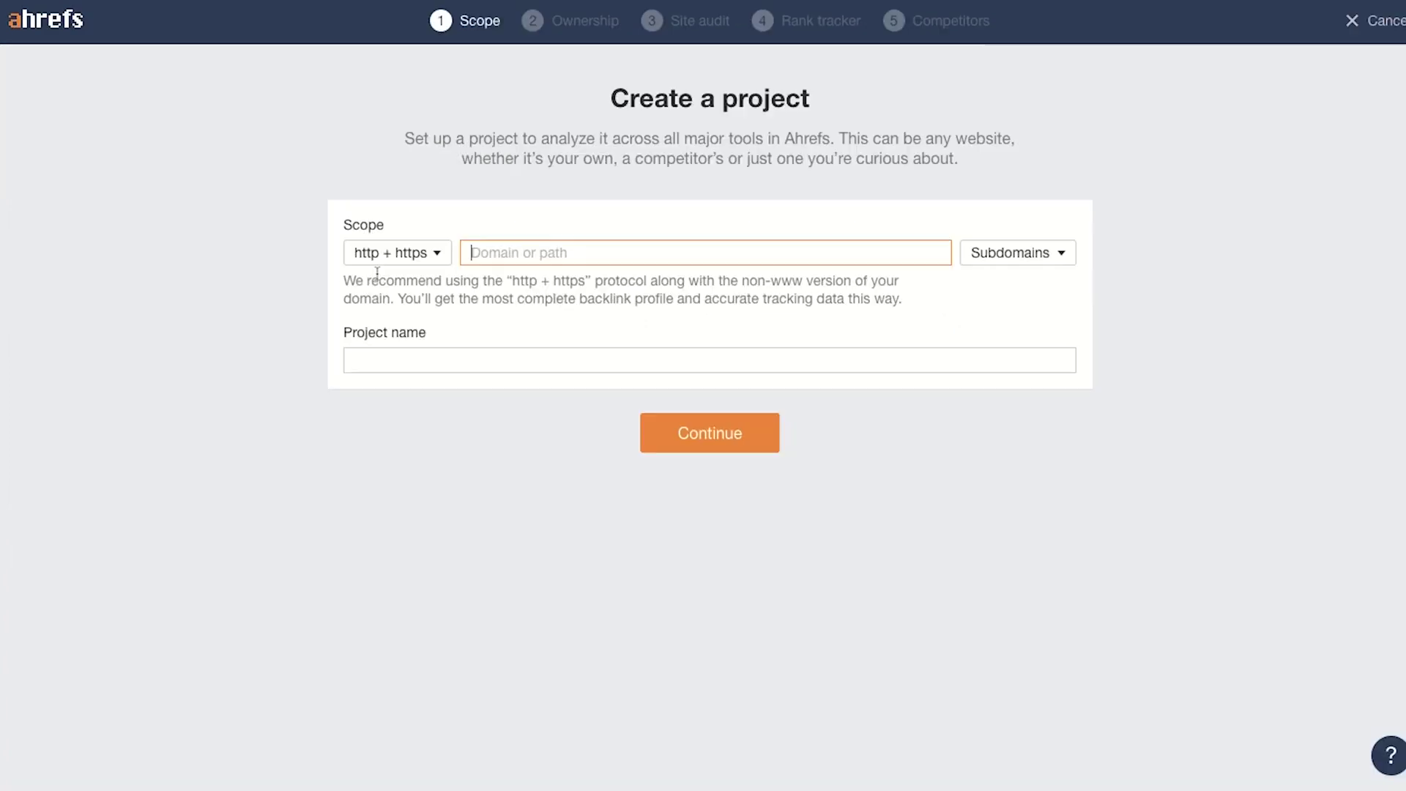
pyautogui.click(557, 364)
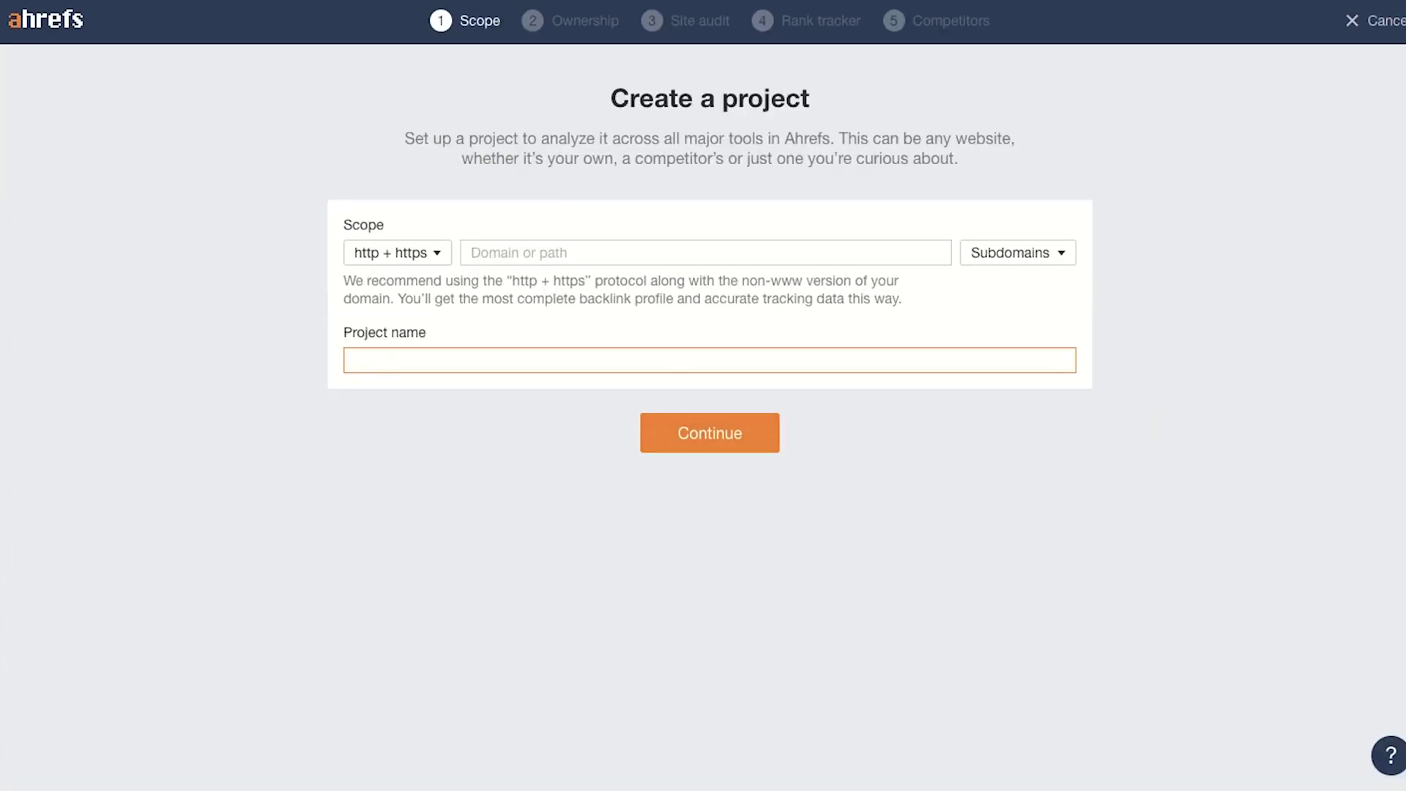
pyautogui.click(27, 22)
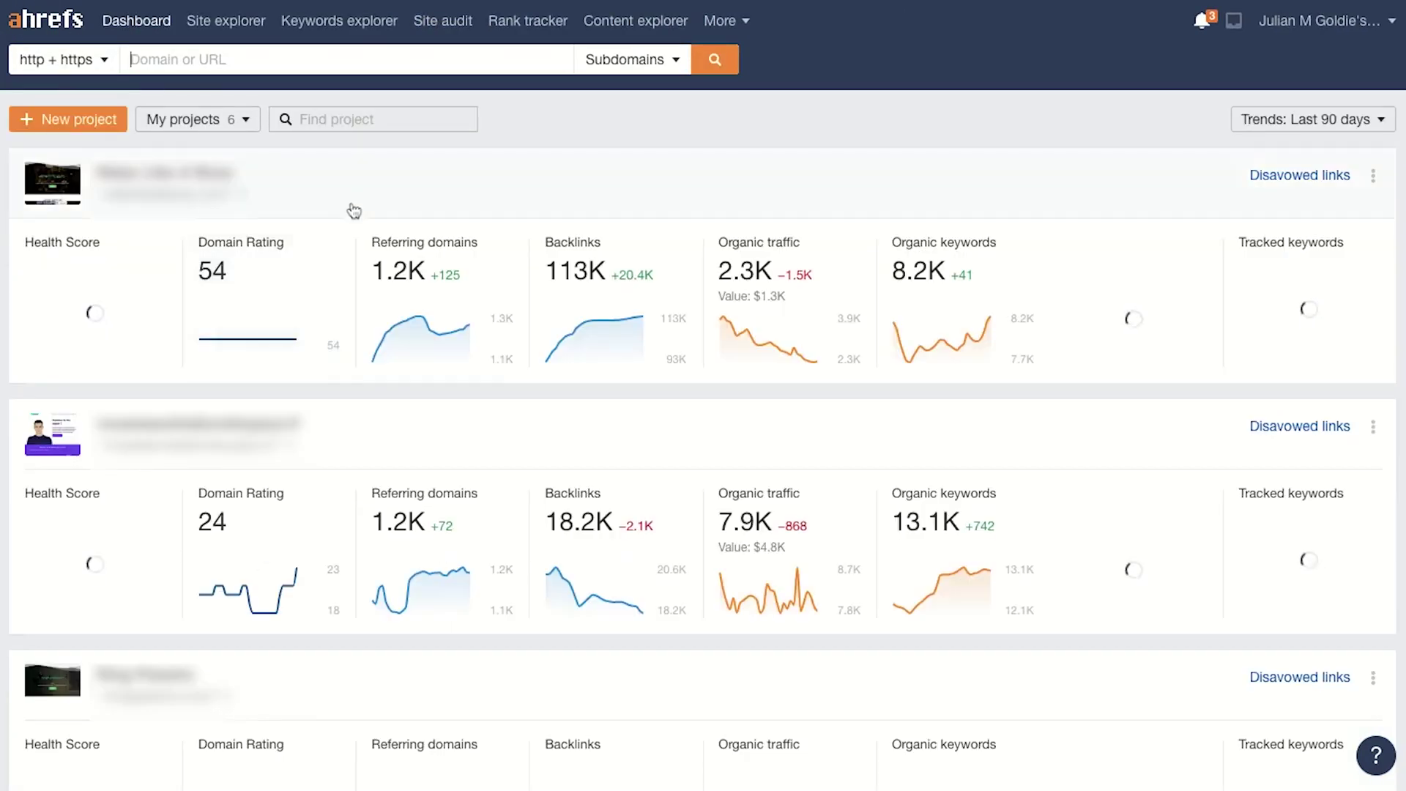
# Step: Review the Chipperbirds Rank Tracker (52 keywords, 8.64% visibility), then return to the Dashboard
pyautogui.scroll(-5, 464, 540)
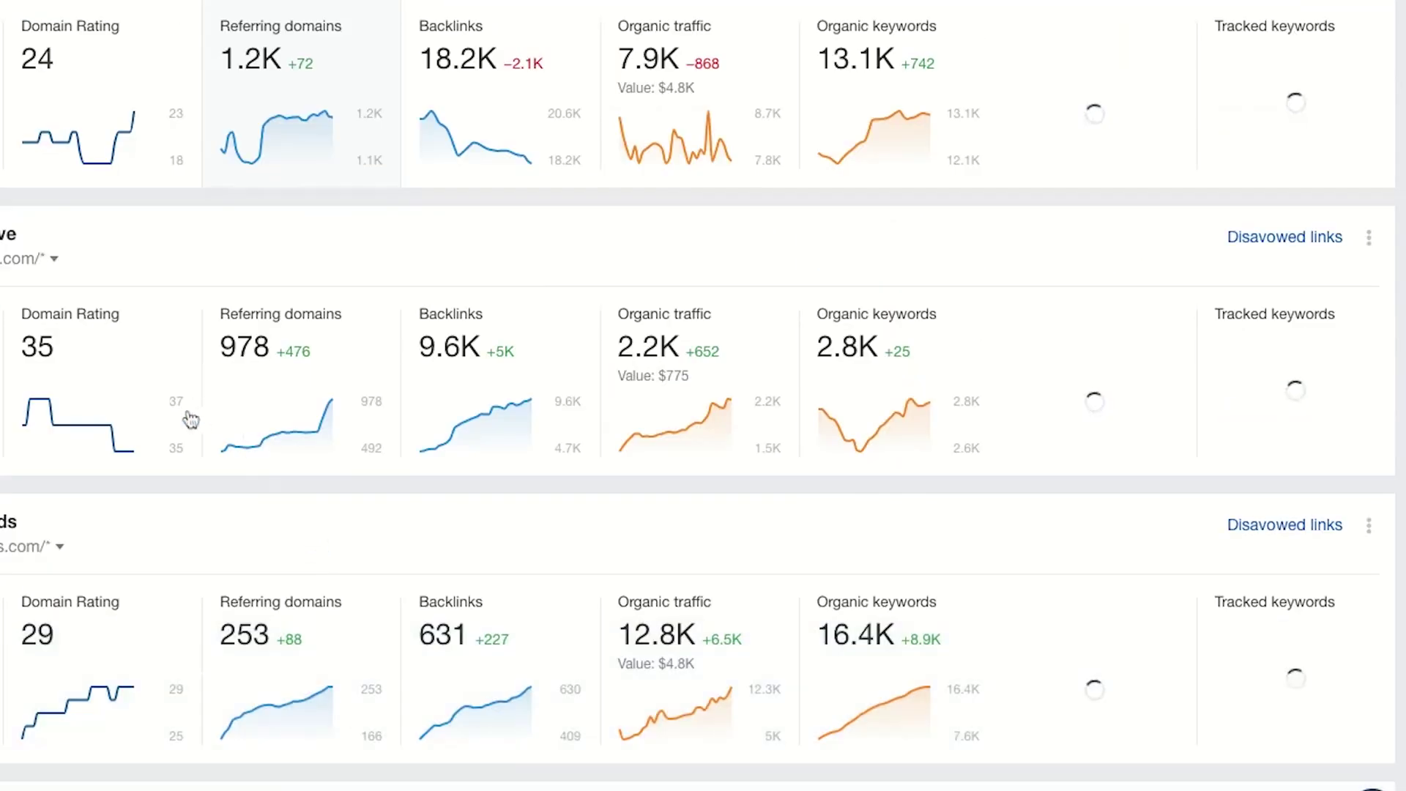
pyautogui.scroll(-4, 191, 420)
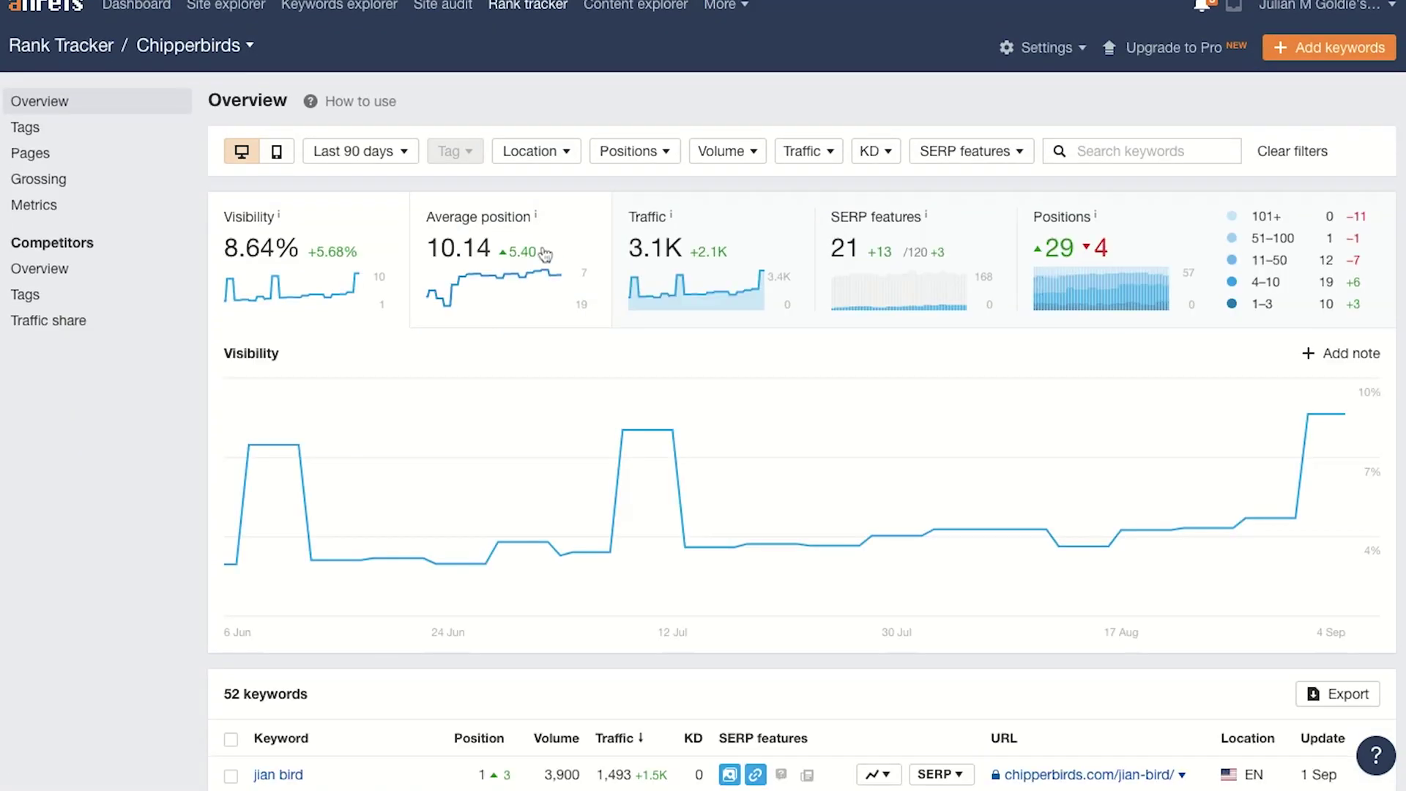
pyautogui.scroll(-9, 522, 245)
pyautogui.scroll(-5, 517, 249)
pyautogui.scroll(14, 515, 249)
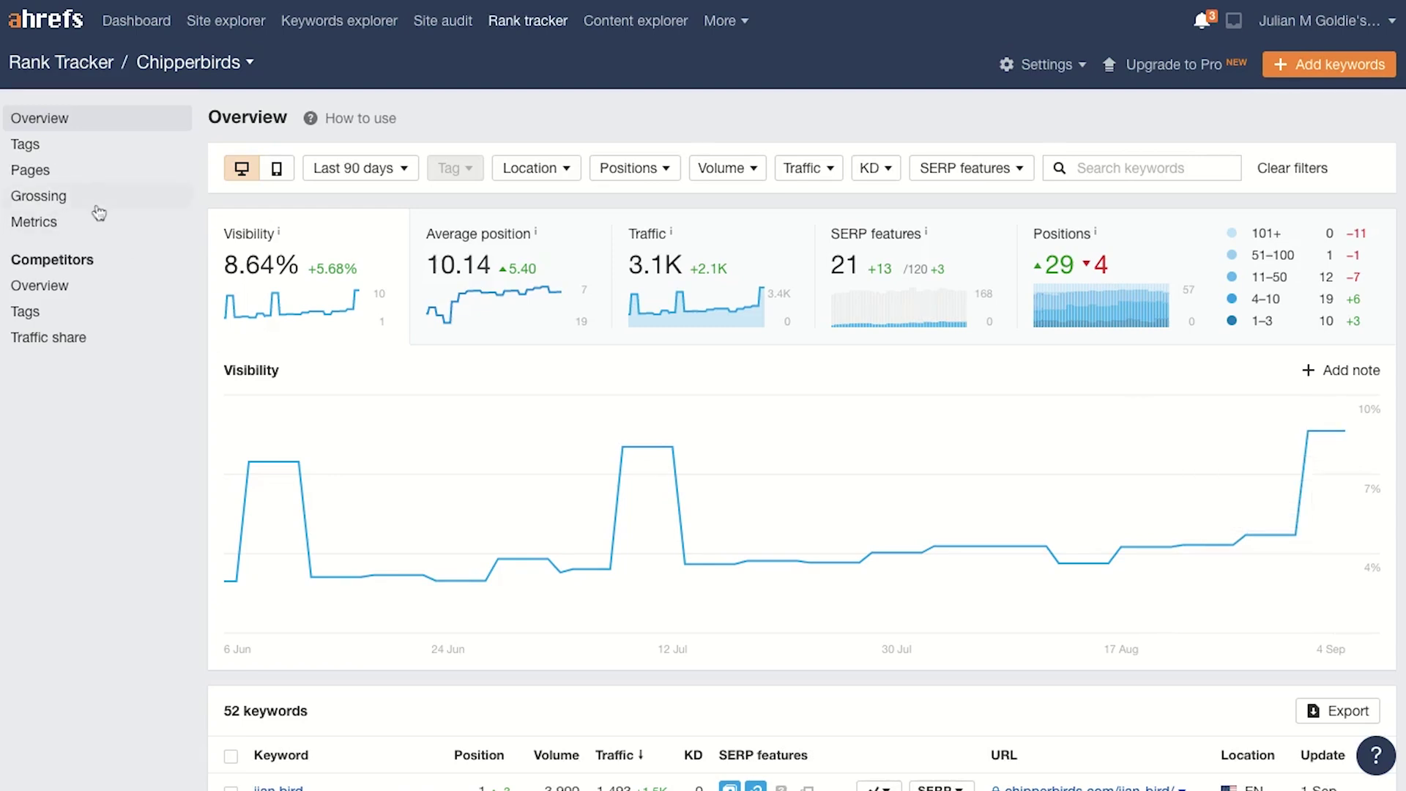
pyautogui.click(33, 3)
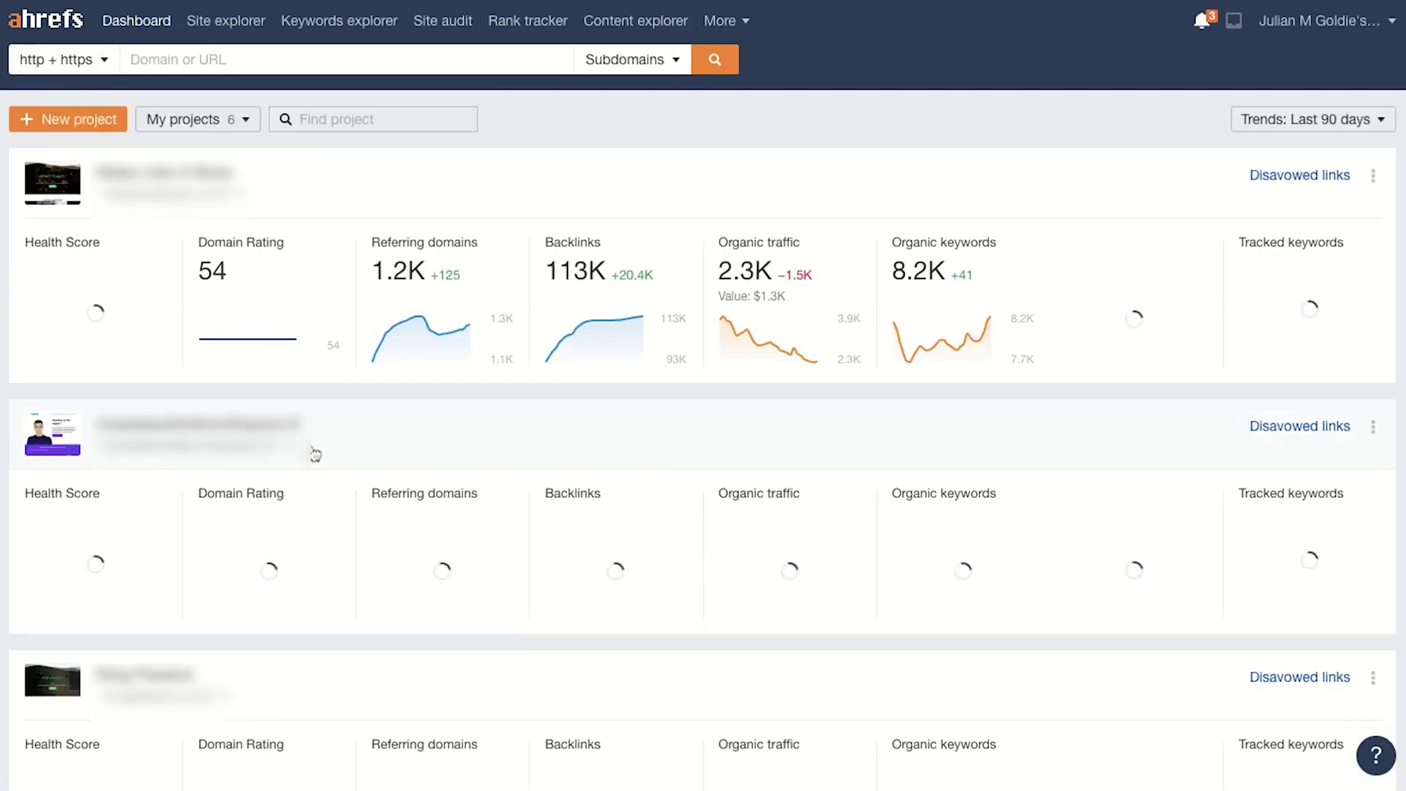
# Step: Scroll the project cards and view the chipperbirds.com Site Explorer overview showing DR 29
pyautogui.scroll(-8, 156, 468)
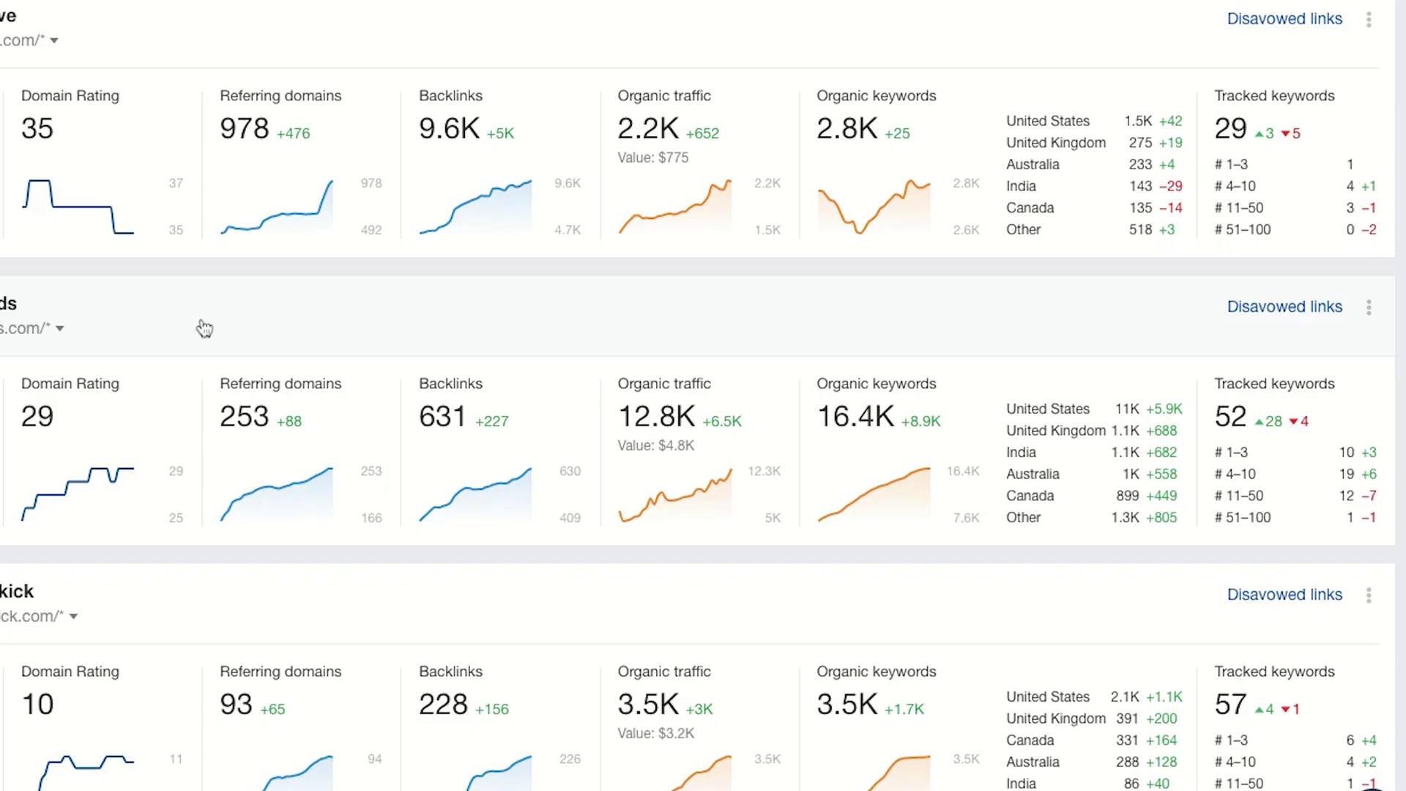
pyautogui.click(206, 330)
pyautogui.click(233, 359)
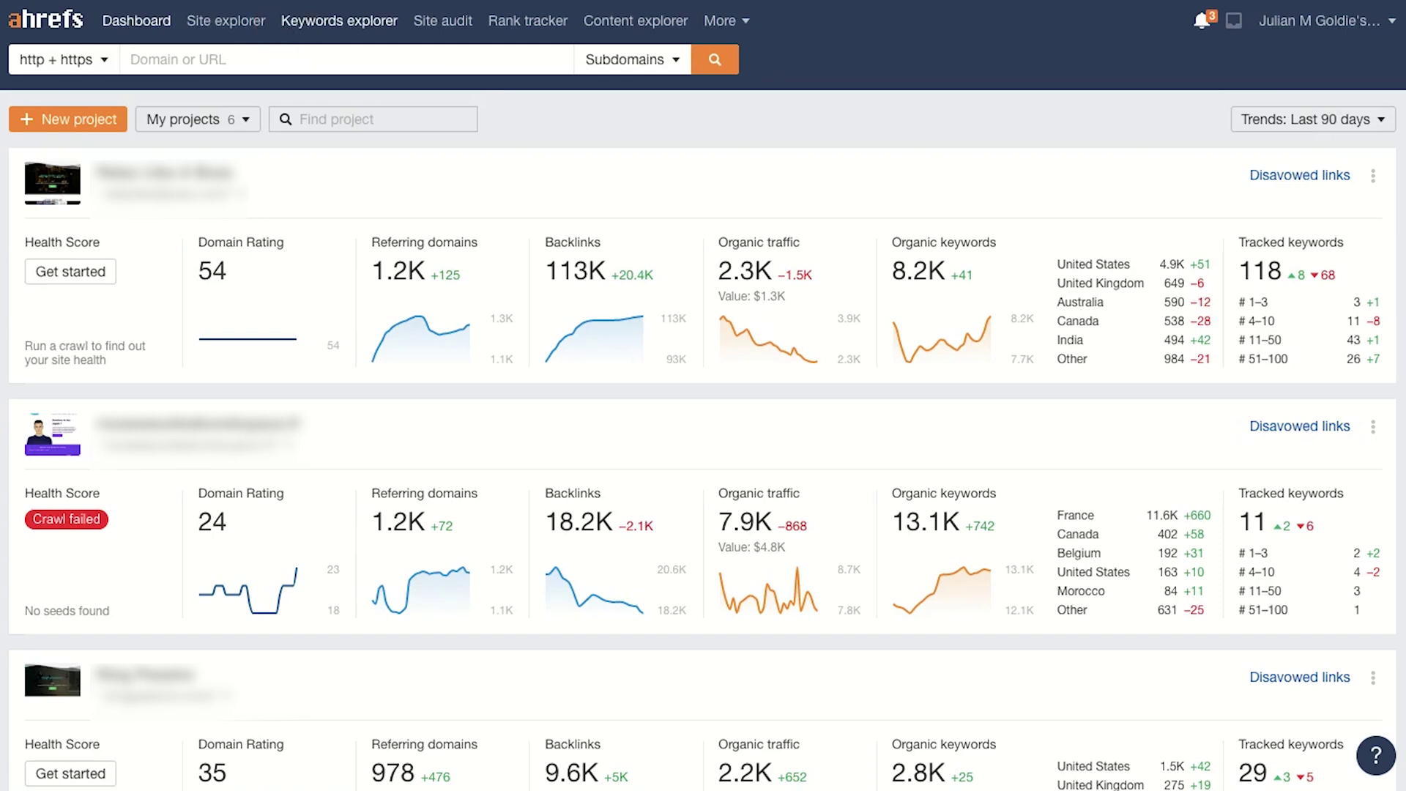
# Step: Search 'cbd' in Keywords Explorer, note its KD of 94, and list Phrase match ideas
pyautogui.click(306, 33)
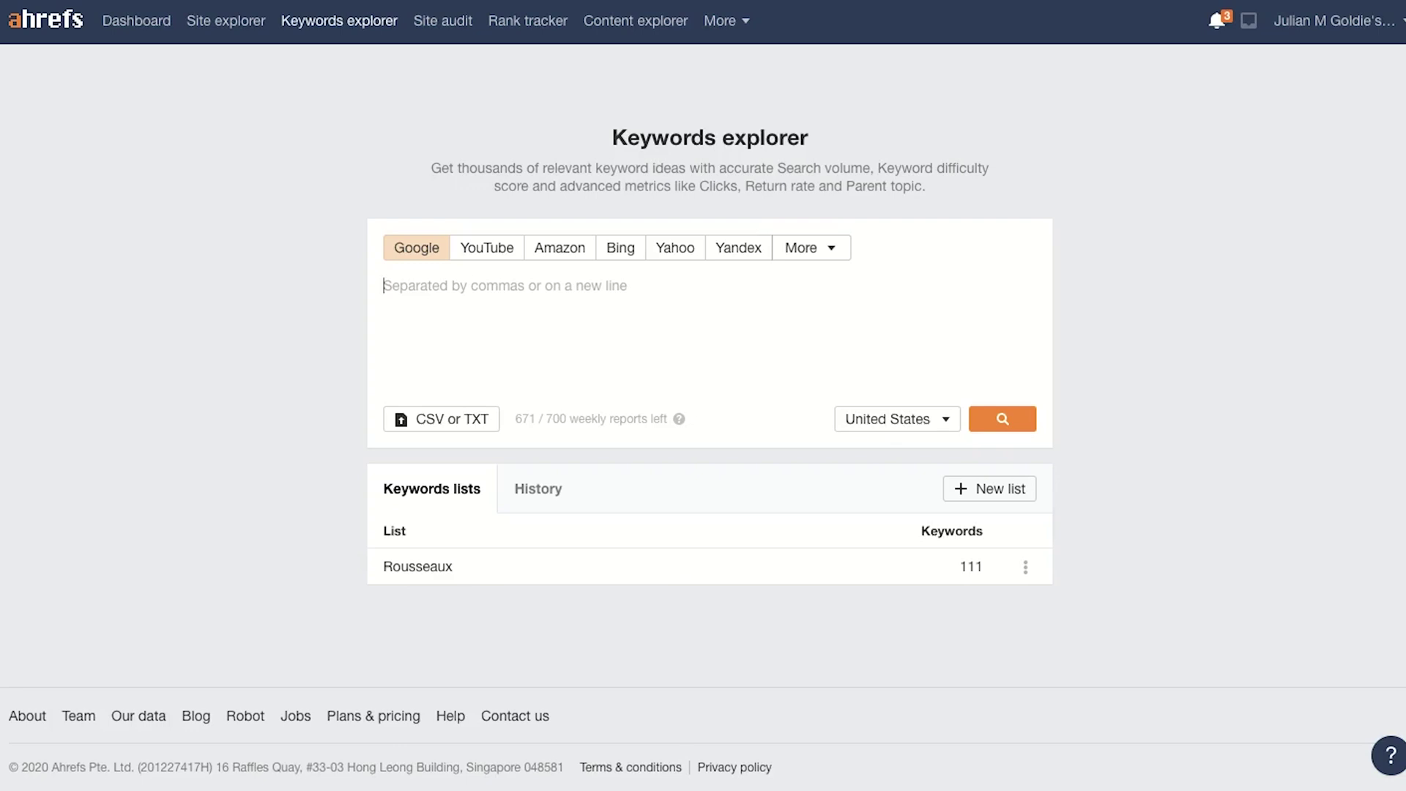
pyautogui.write('cbd')
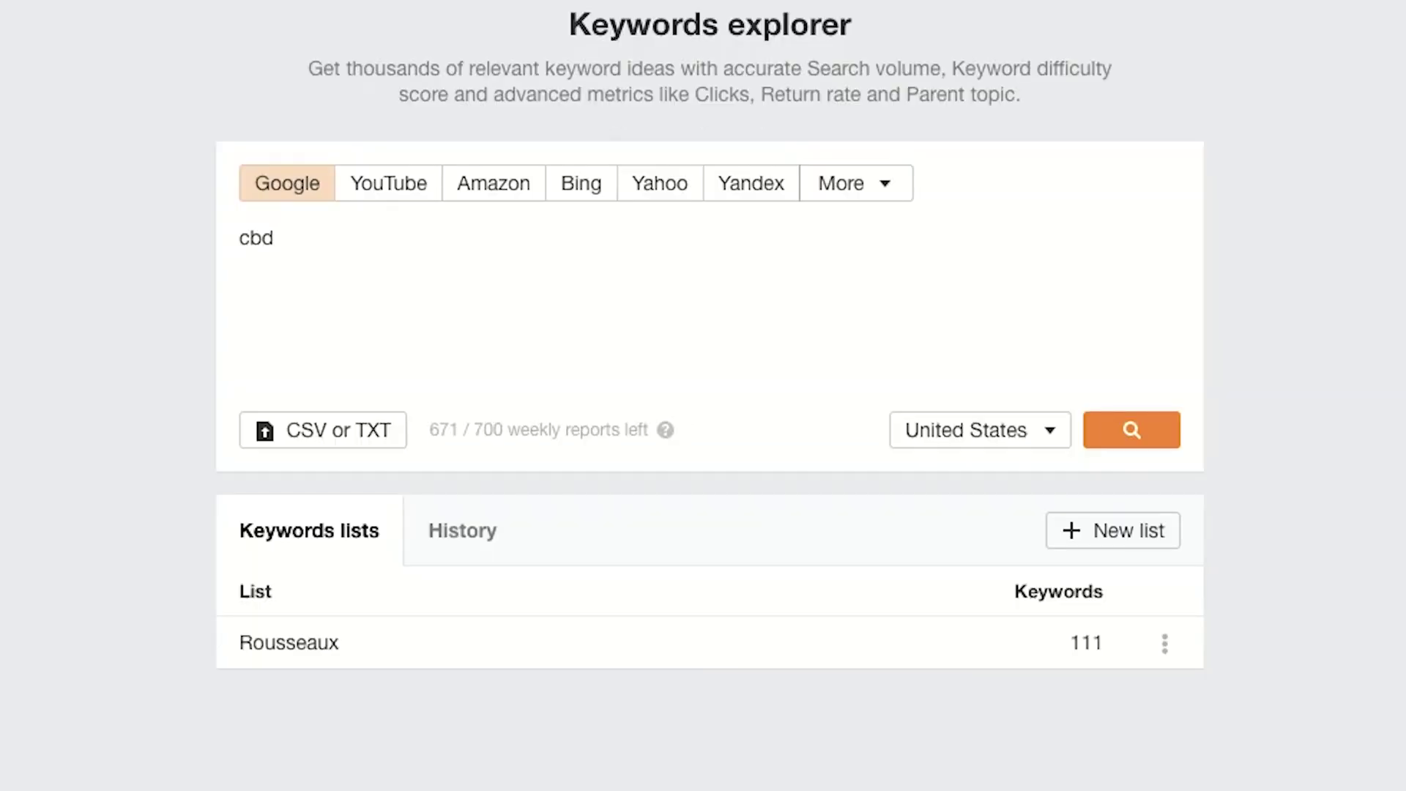
pyautogui.click(237, 251)
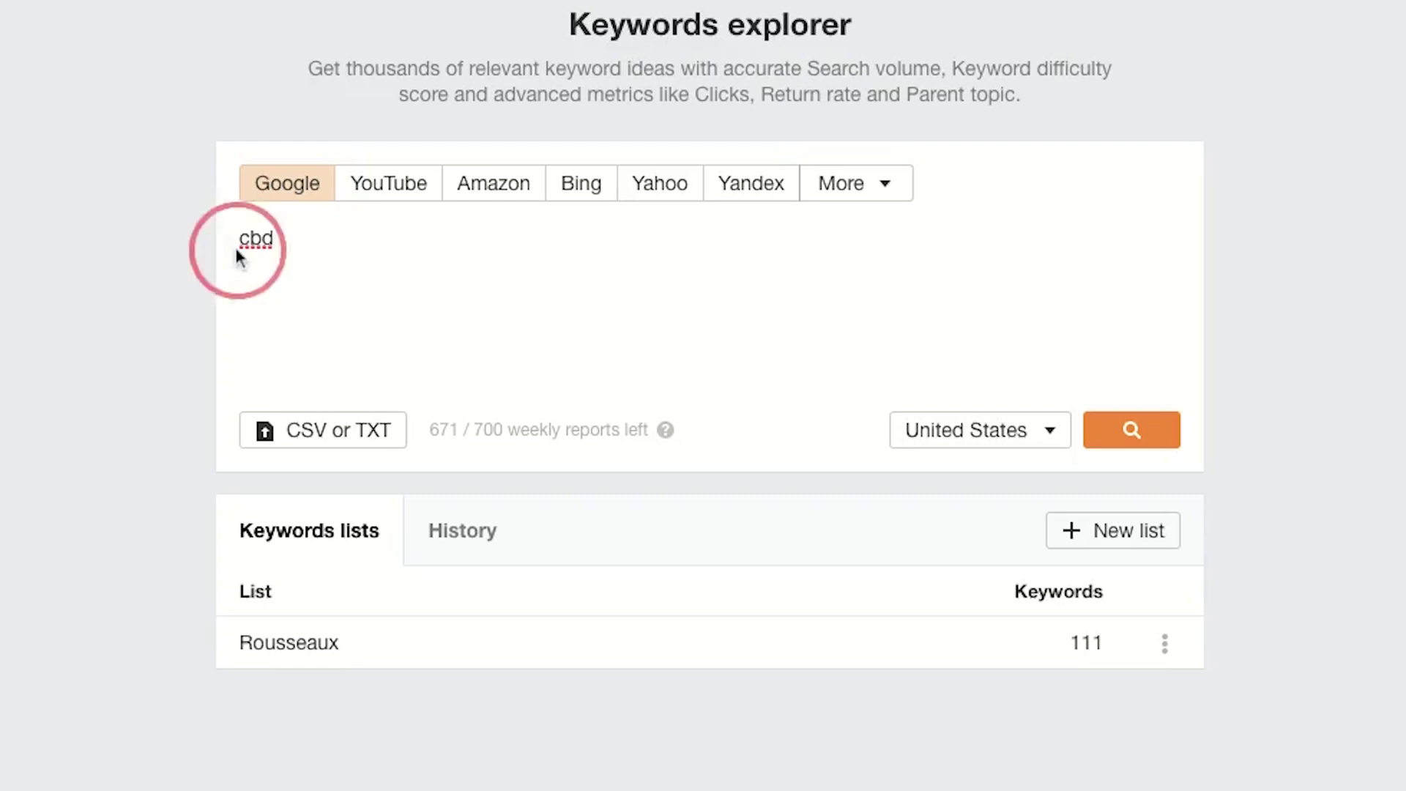
pyautogui.click(1138, 440)
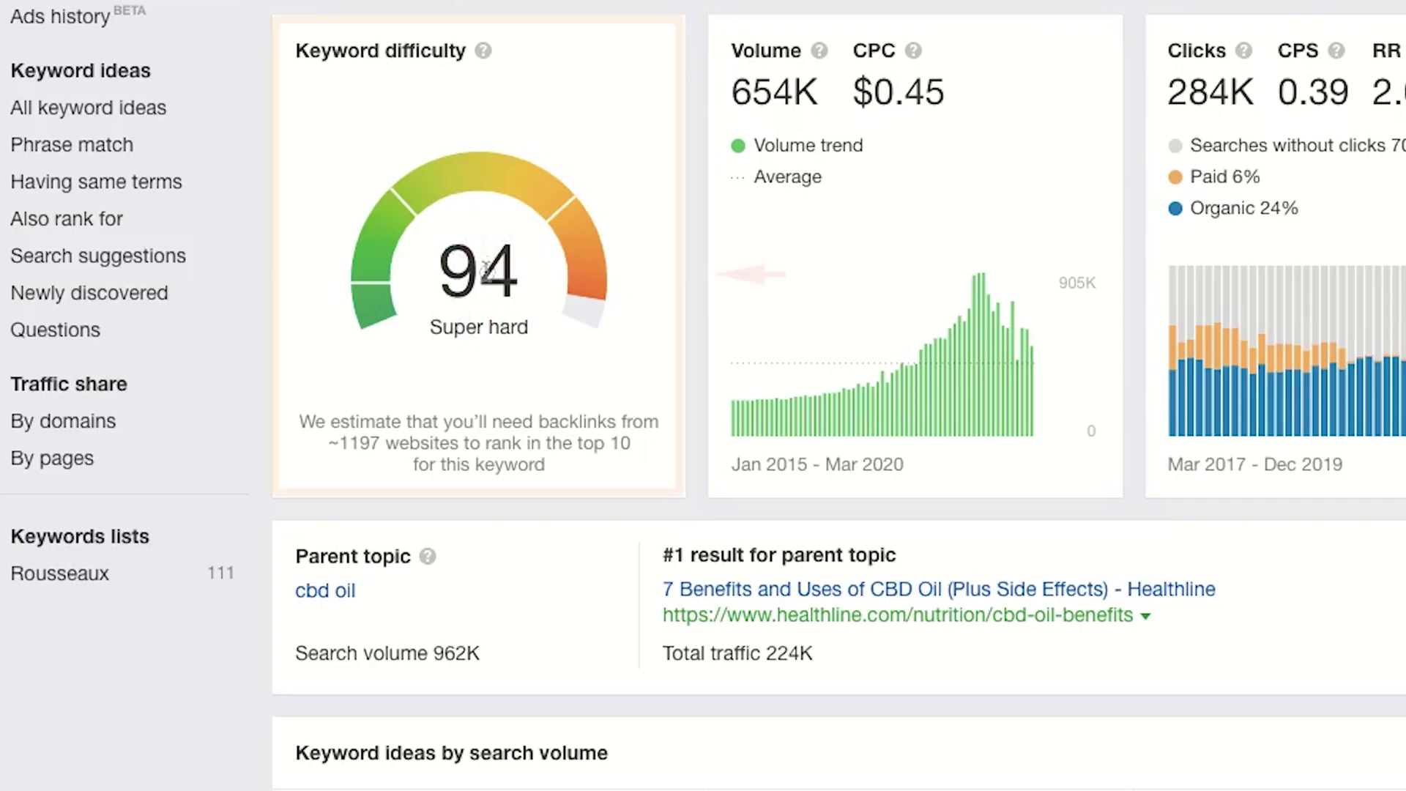
pyautogui.doubleClick(342, 325)
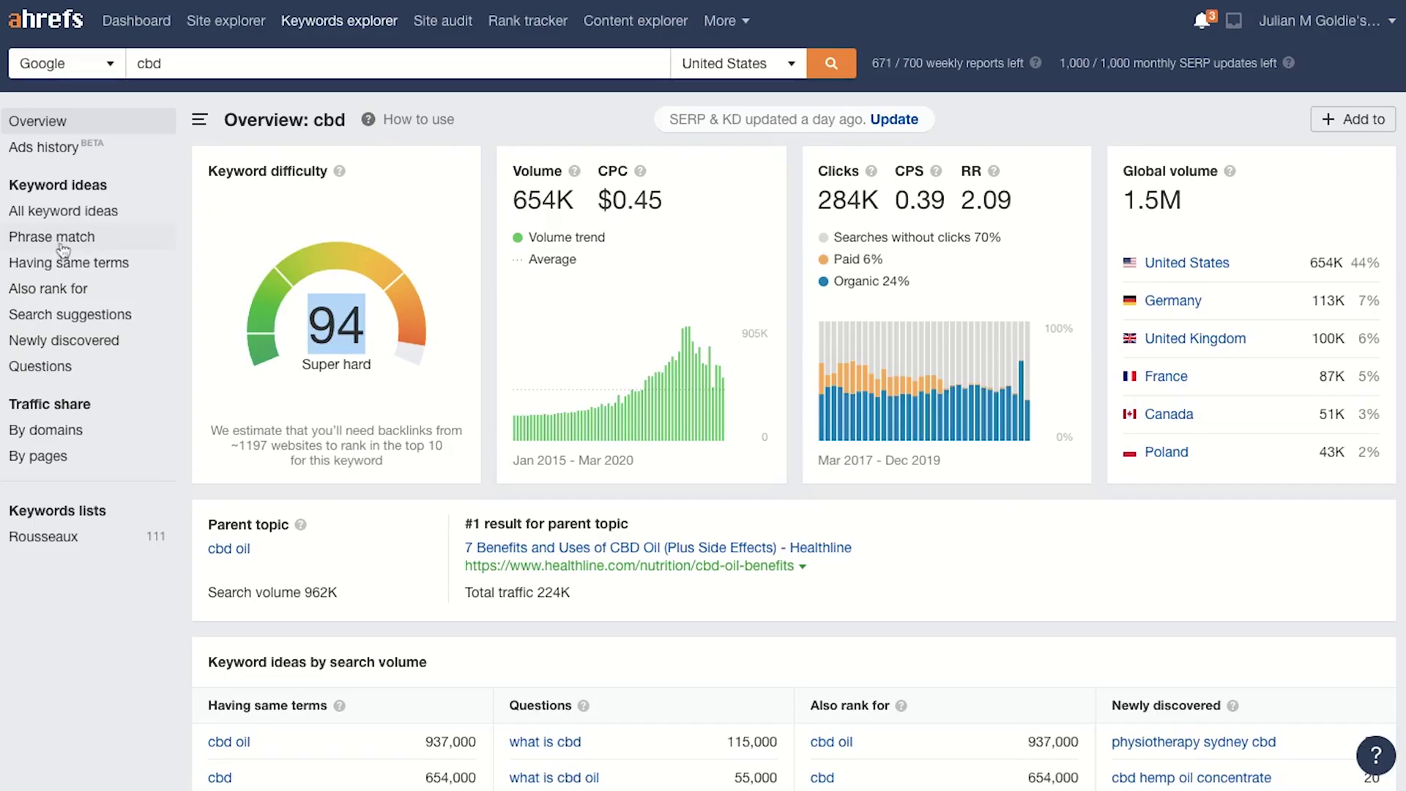
pyautogui.click(52, 236)
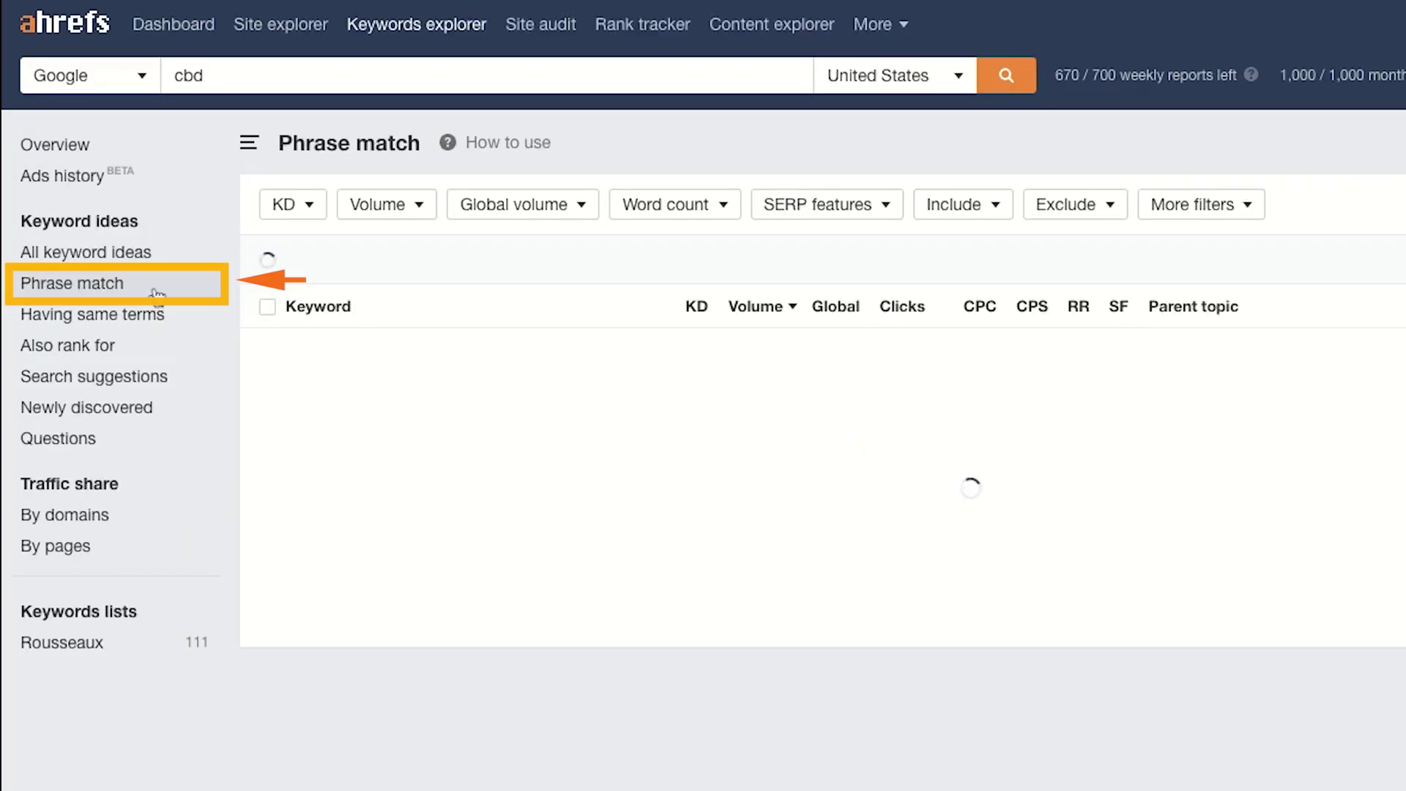
# Step: Filter the cbd phrase-match keywords to a maximum keyword difficulty of 10
pyautogui.click(304, 205)
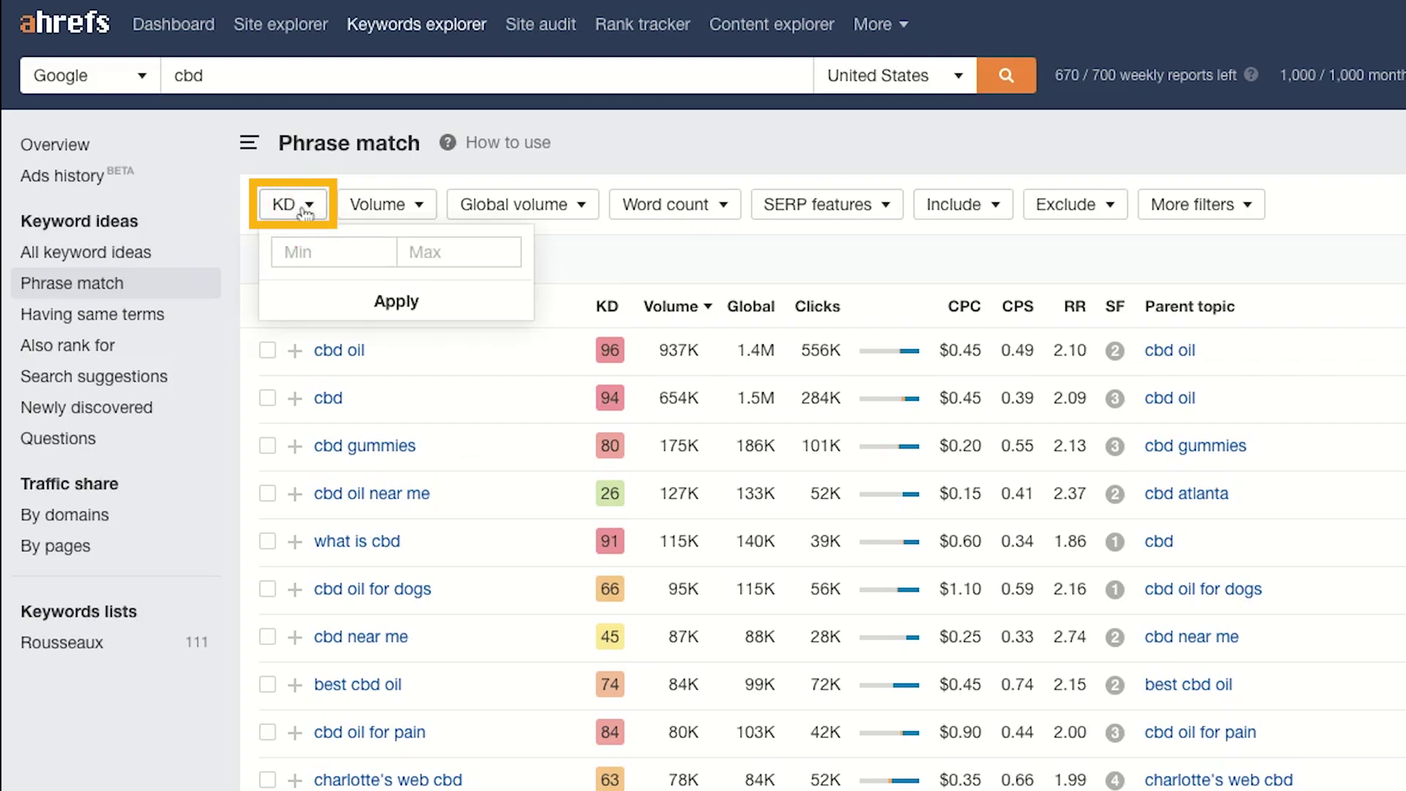
pyautogui.click(455, 260)
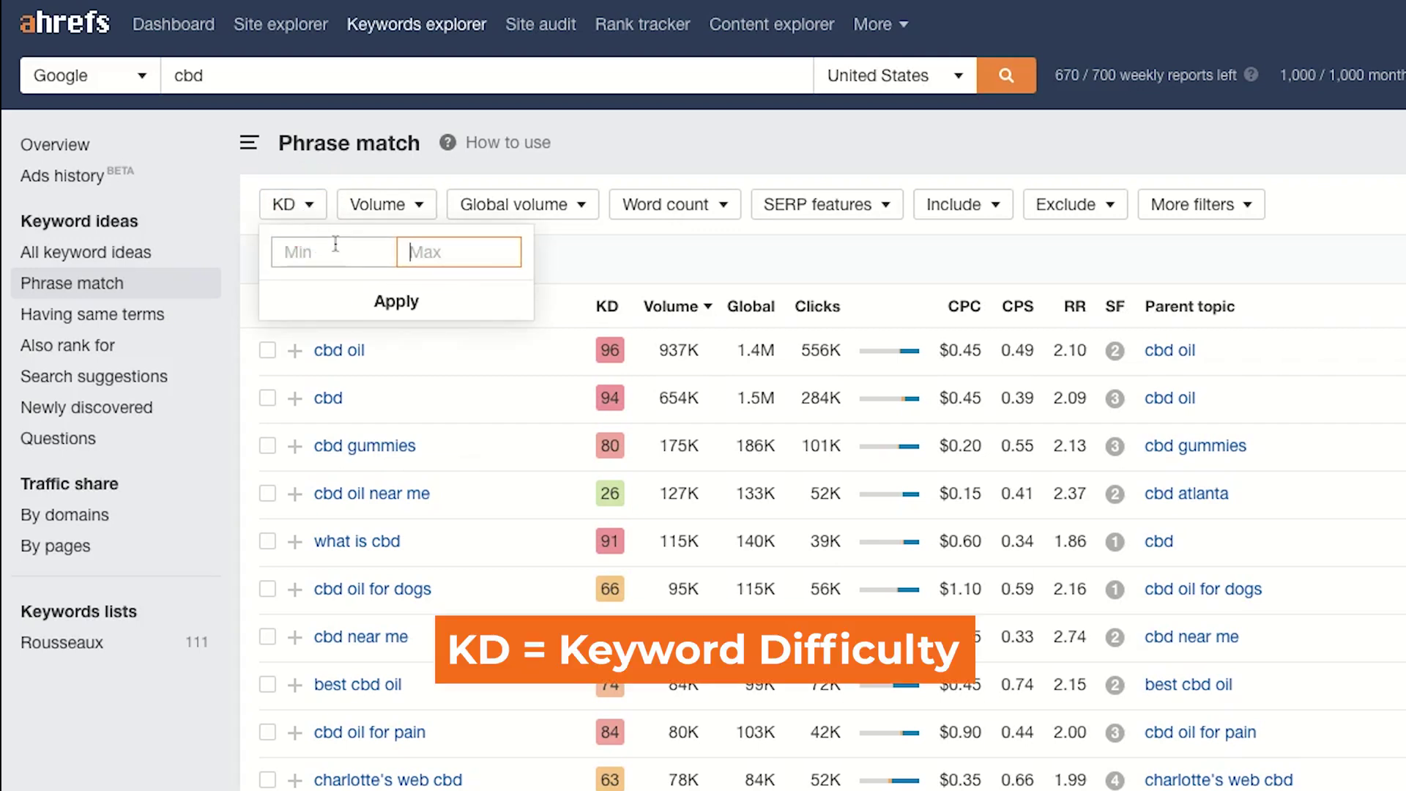
pyautogui.write('10')
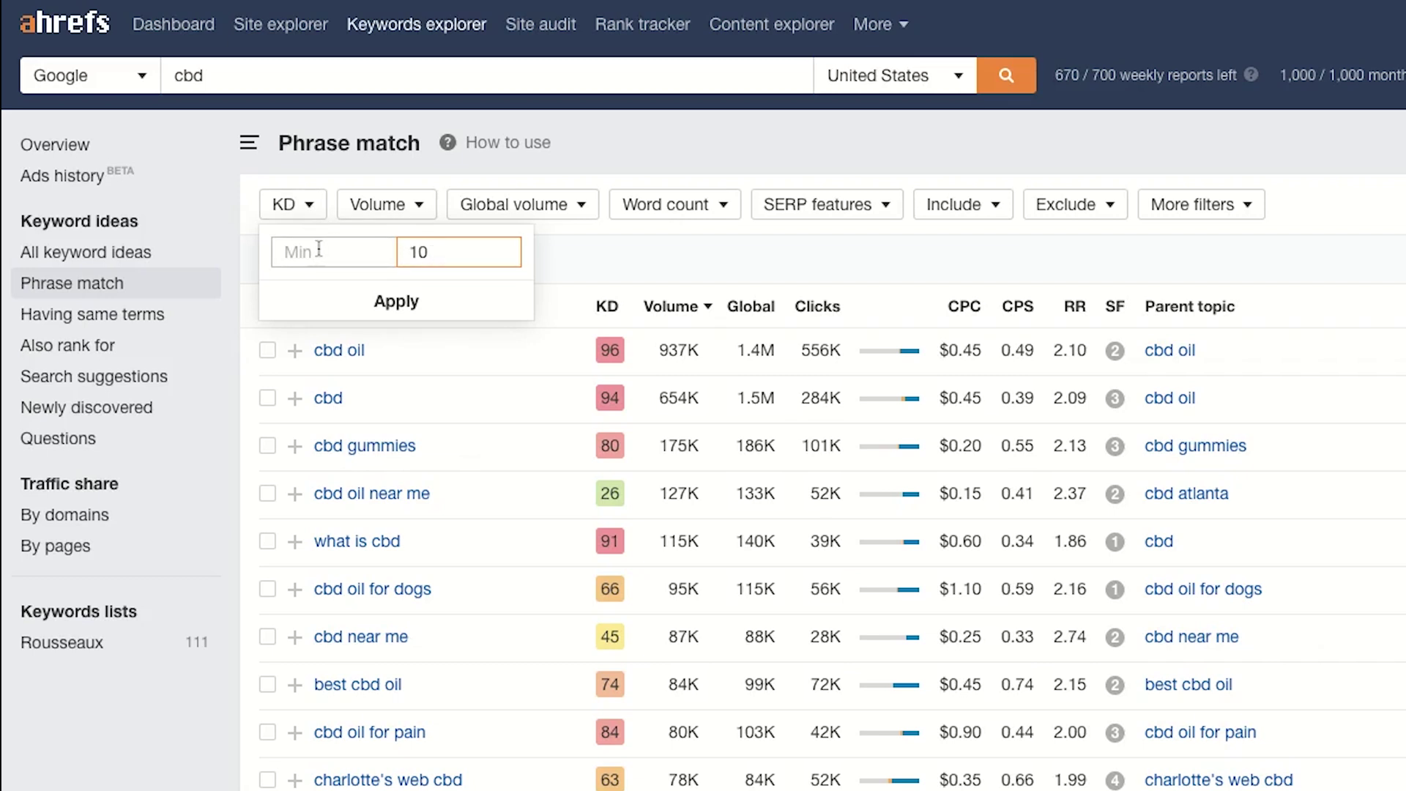
pyautogui.click(418, 252)
pyautogui.click(419, 252)
pyautogui.doubleClick(419, 252)
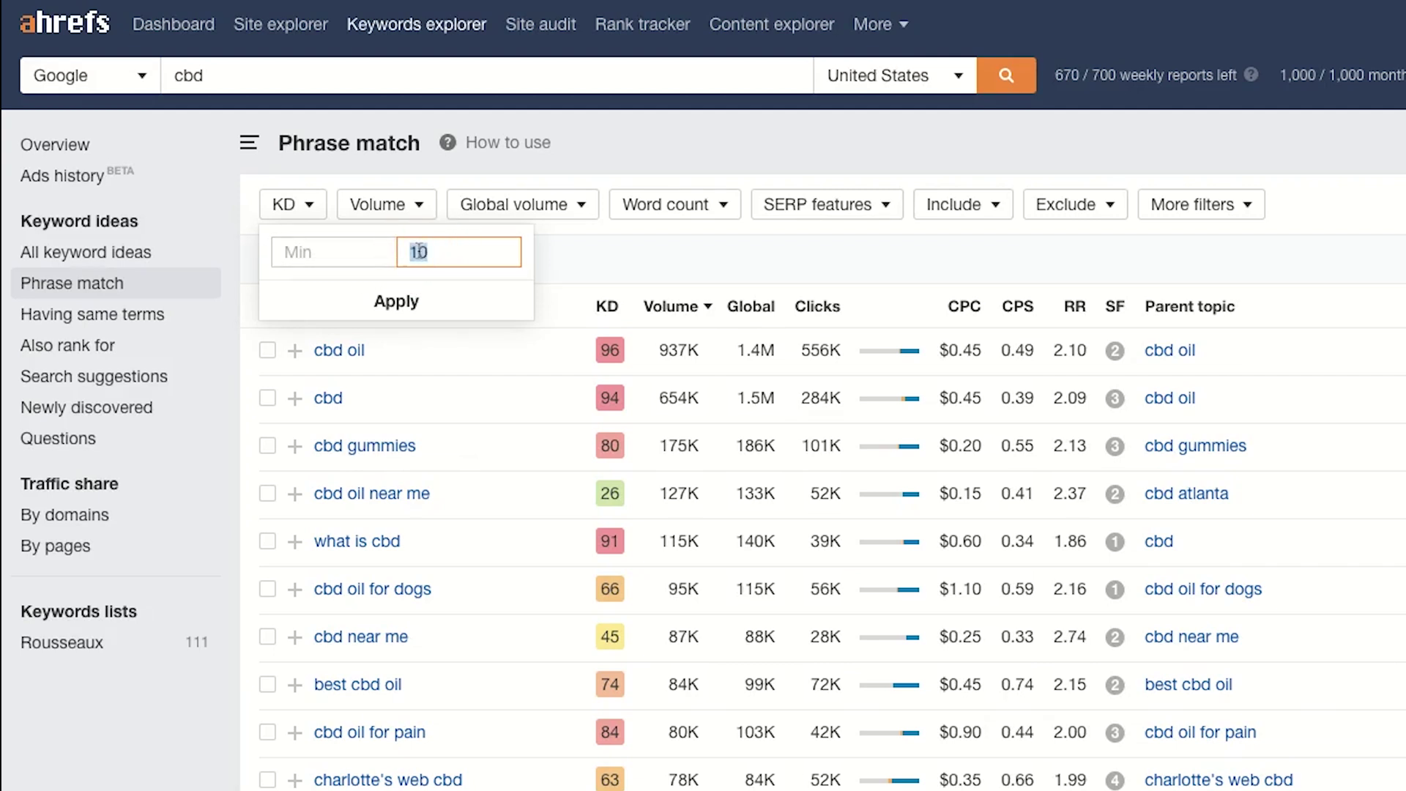
pyautogui.click(399, 301)
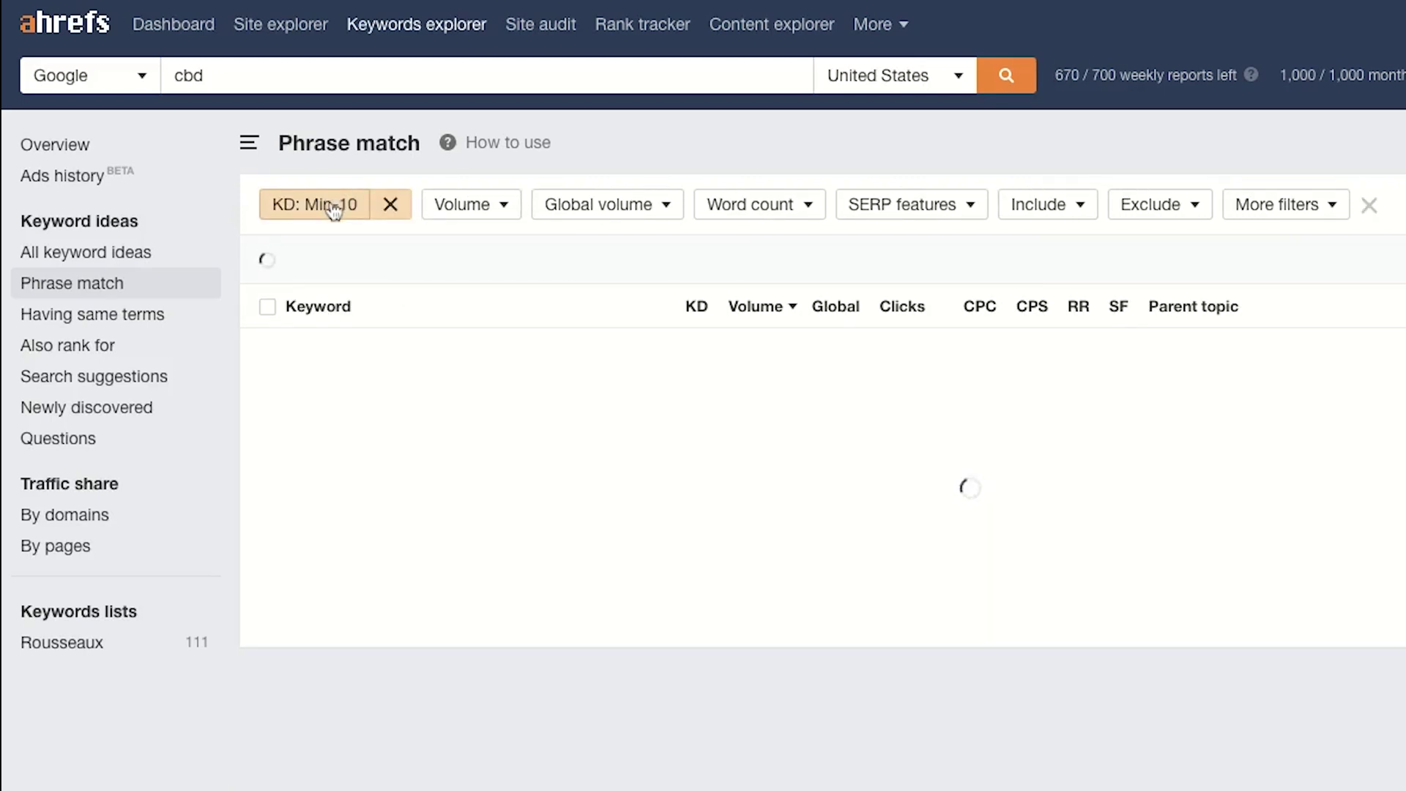
# Step: Cap search volume at 100, leaving 4,585 keywords
pyautogui.click(490, 210)
pyautogui.click(605, 255)
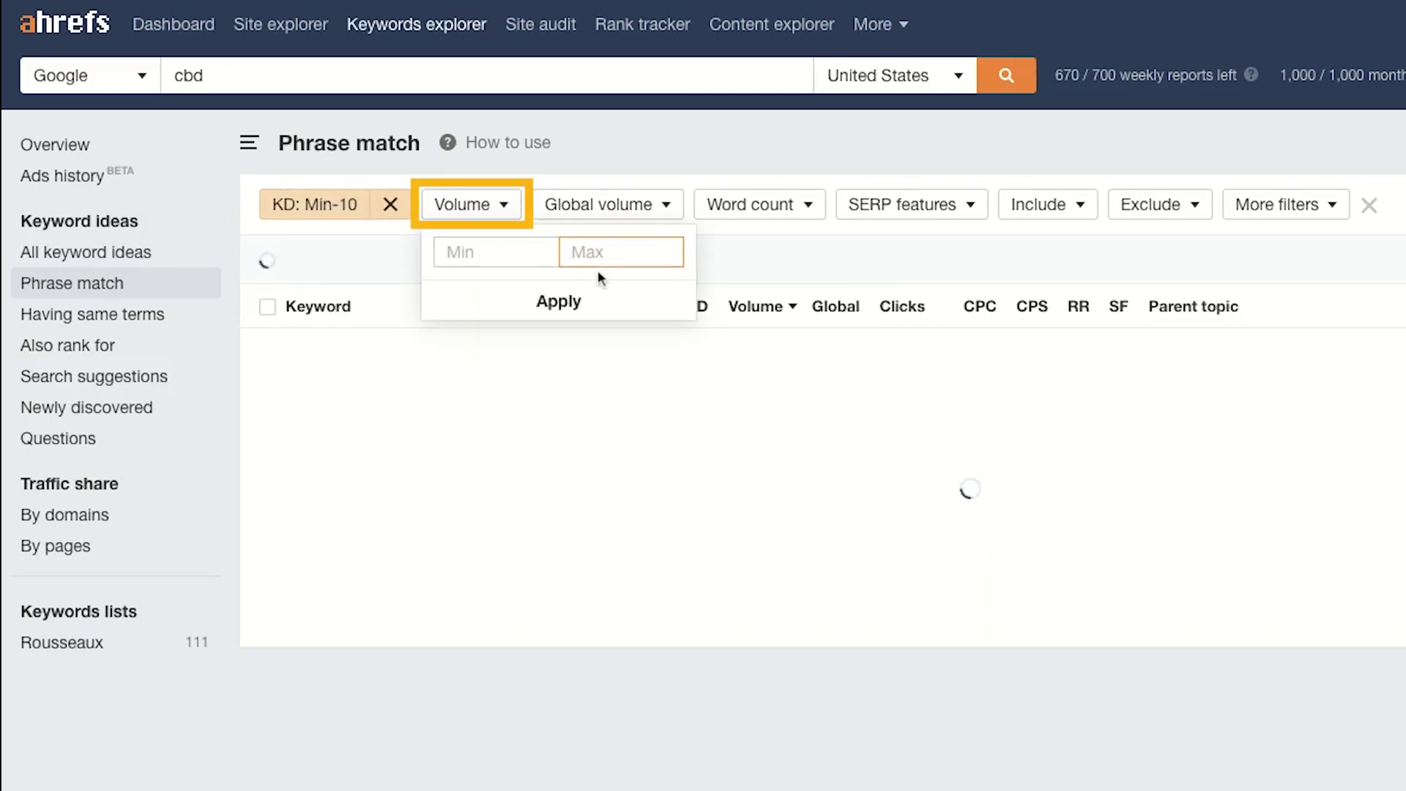
pyautogui.write('100')
pyautogui.click(582, 300)
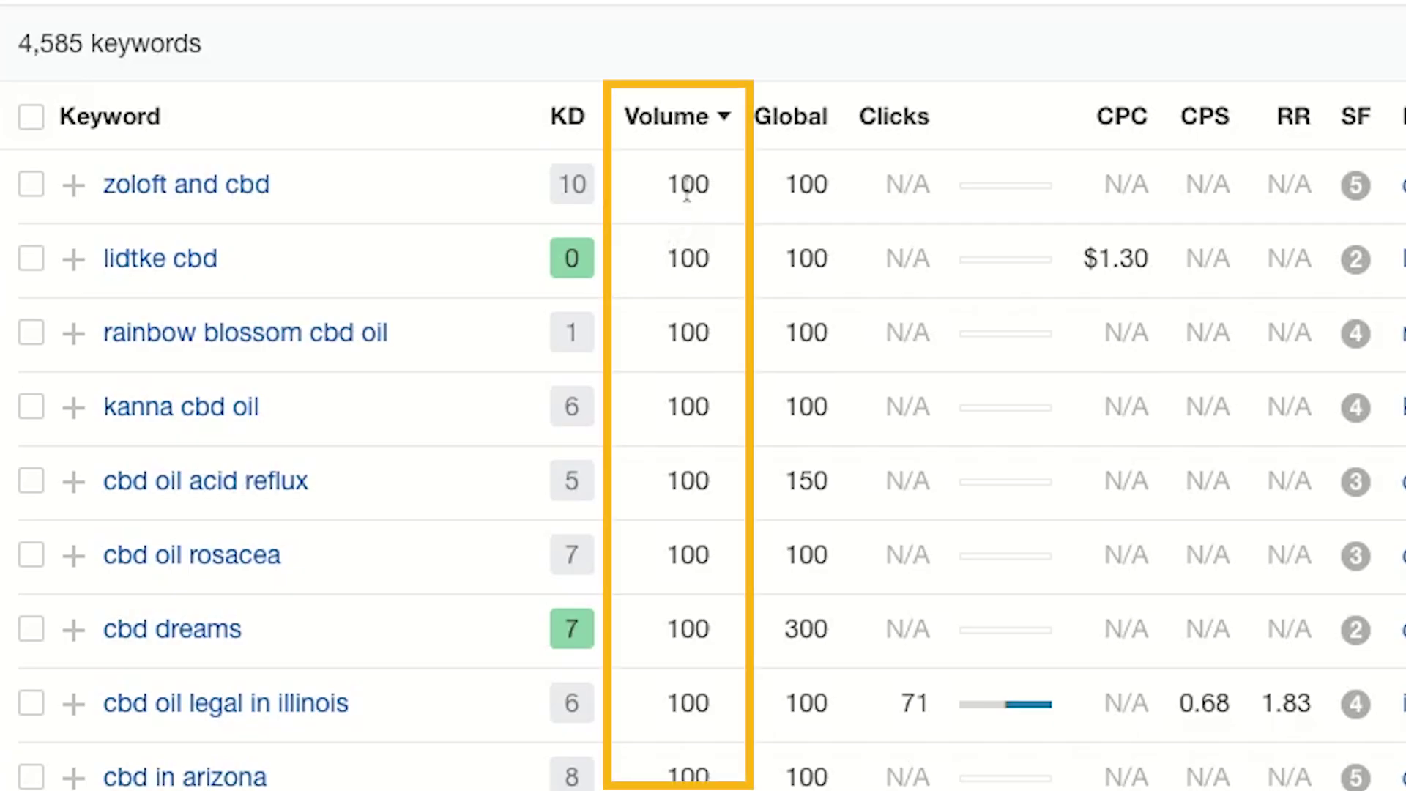
pyautogui.doubleClick(692, 354)
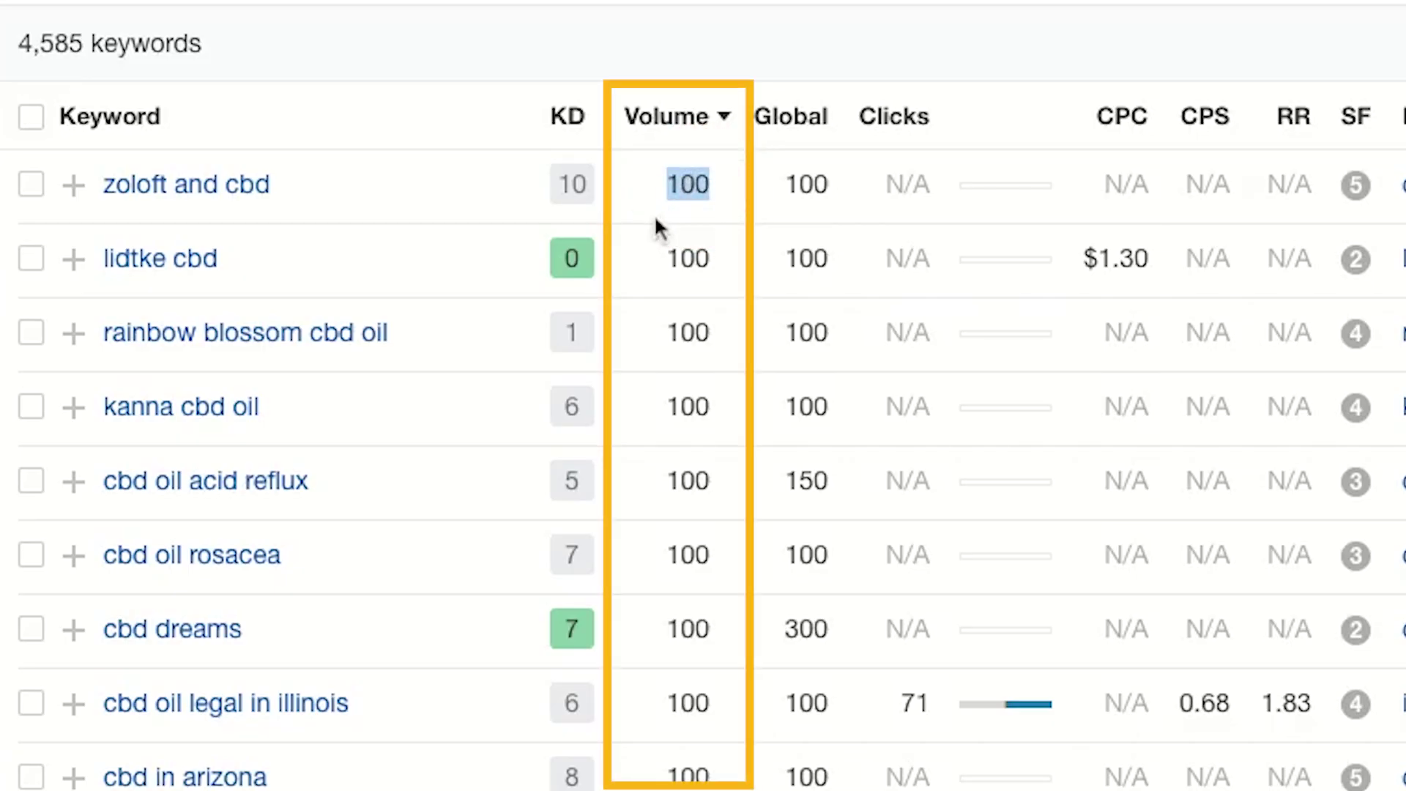
pyautogui.click(691, 194)
pyautogui.doubleClick(690, 193)
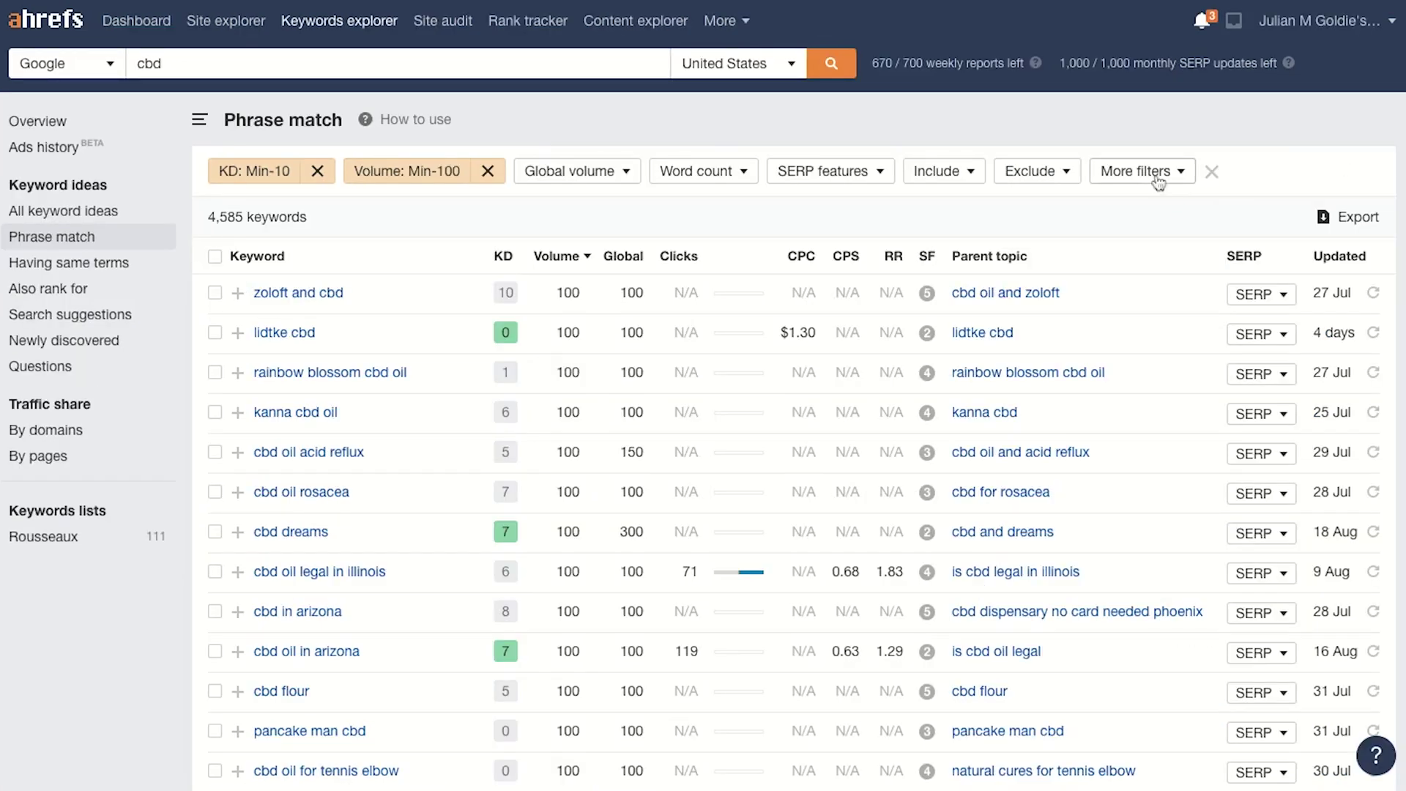
pyautogui.click(1396, 208)
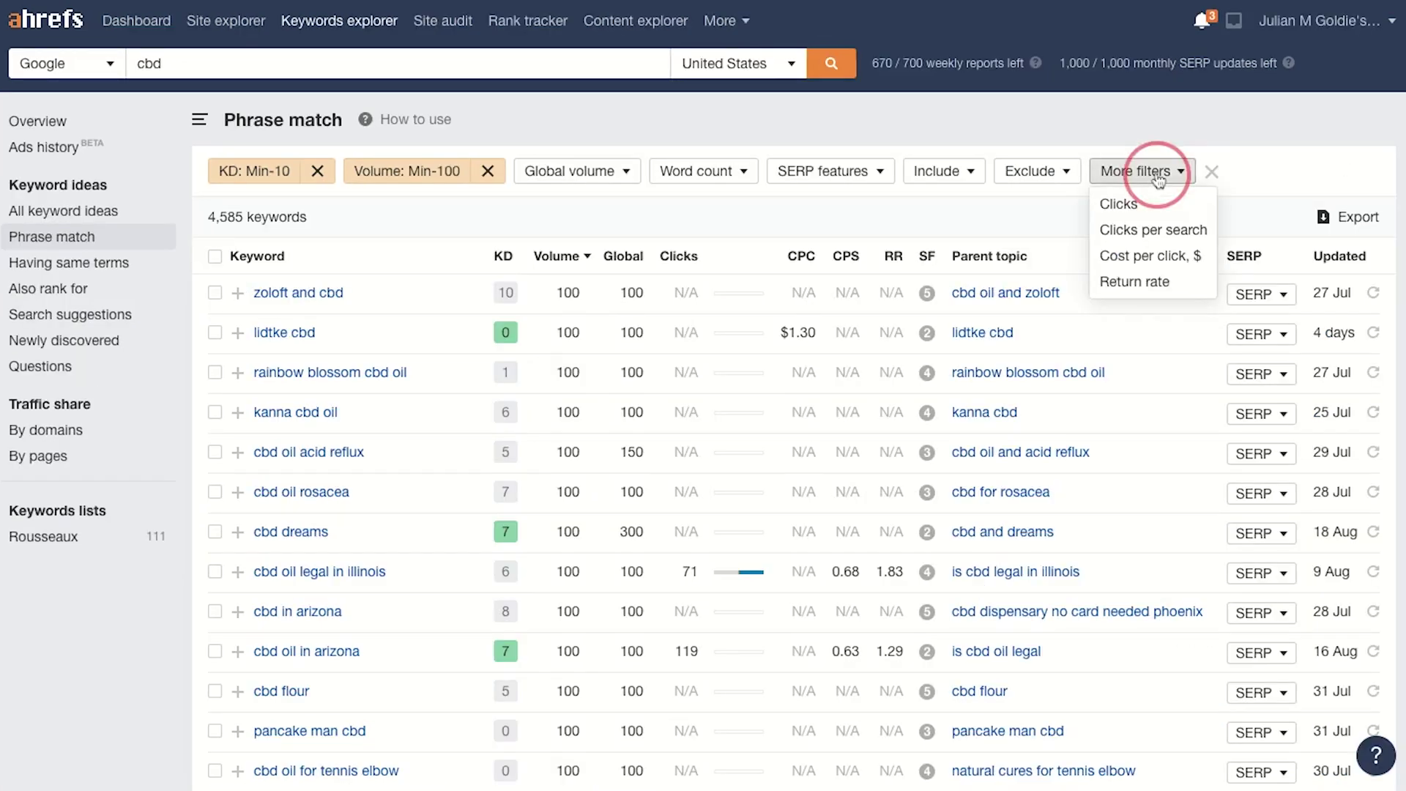
# Step: Add a Clicks per search filter with a minimum of 0.40
pyautogui.click(1187, 231)
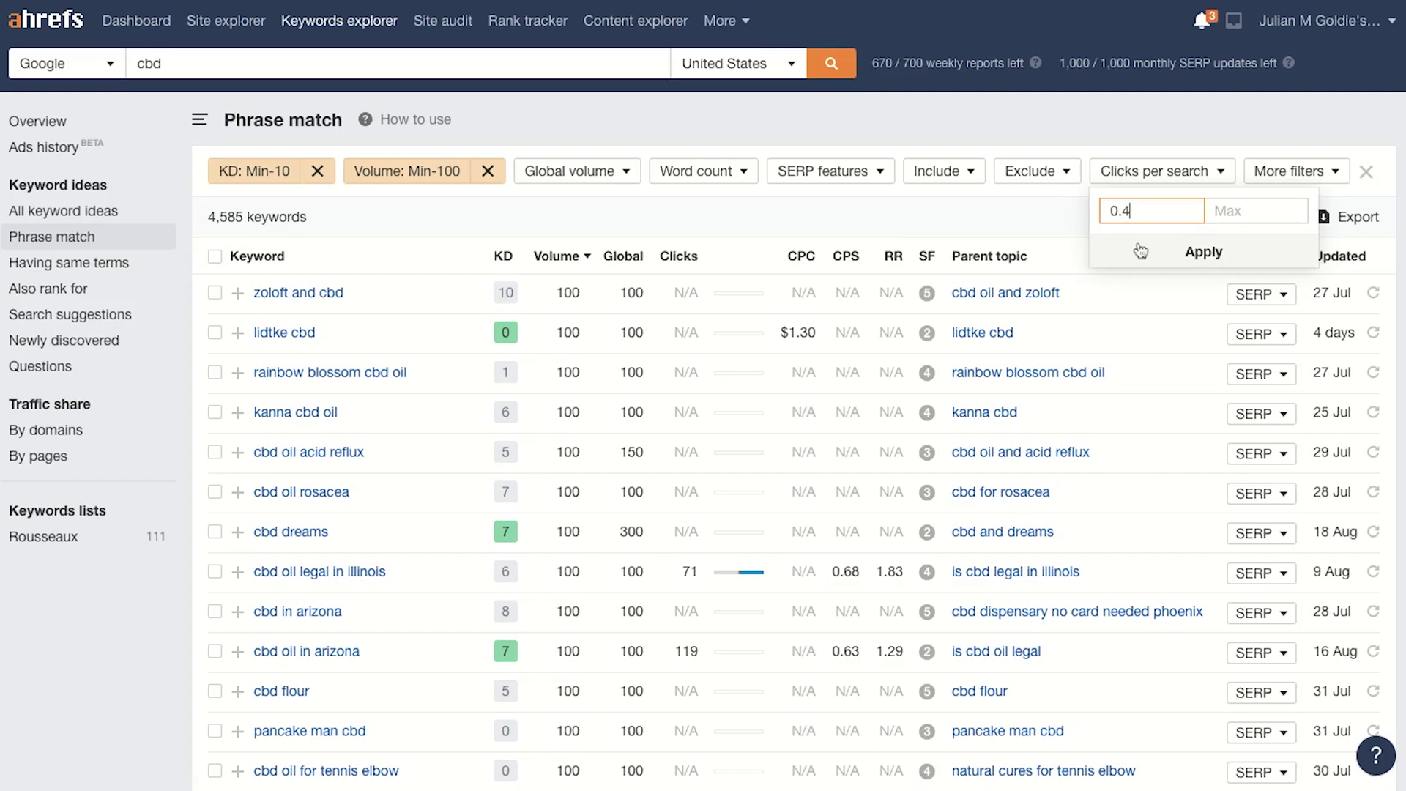
pyautogui.doubleClick(1125, 215)
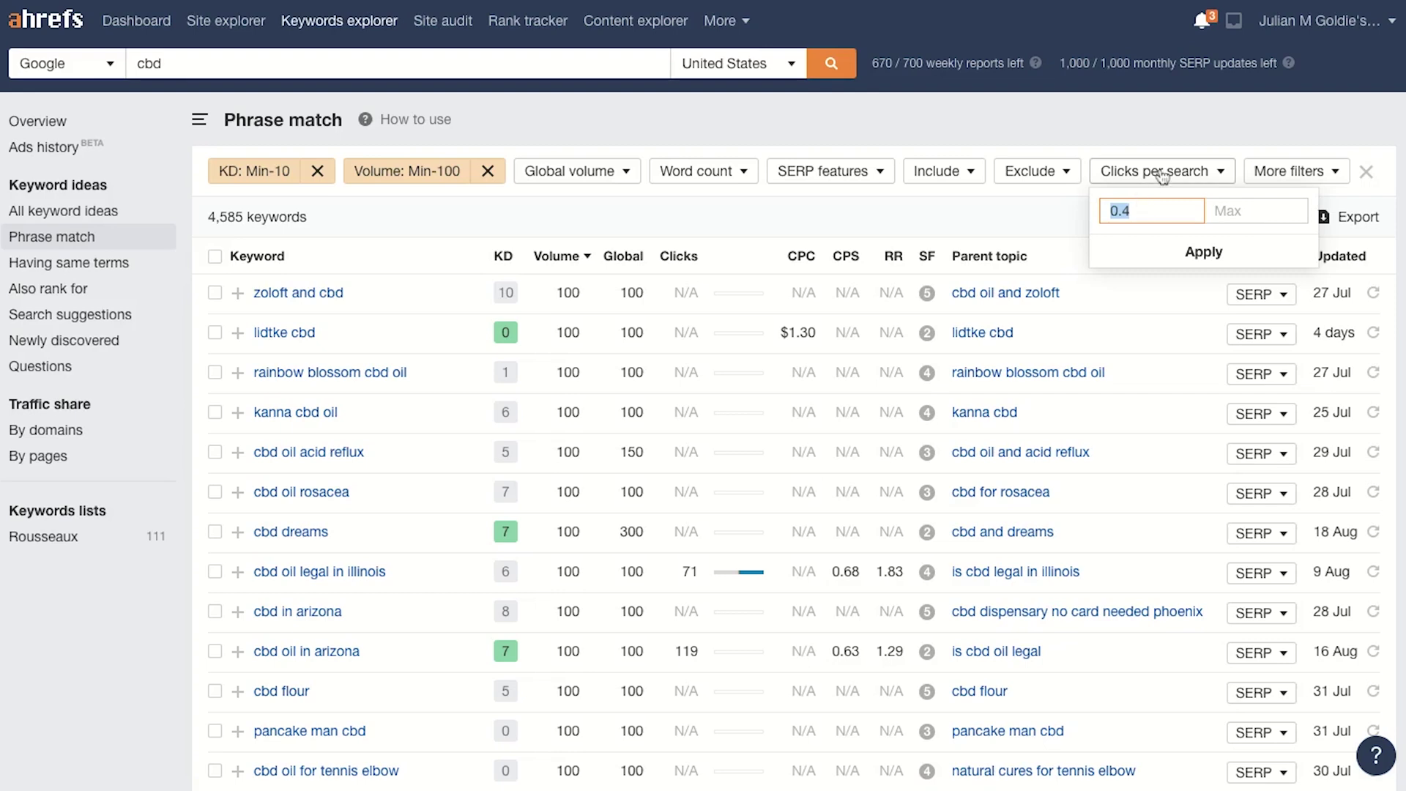
pyautogui.click(1149, 207)
pyautogui.write('0')
pyautogui.click(1172, 263)
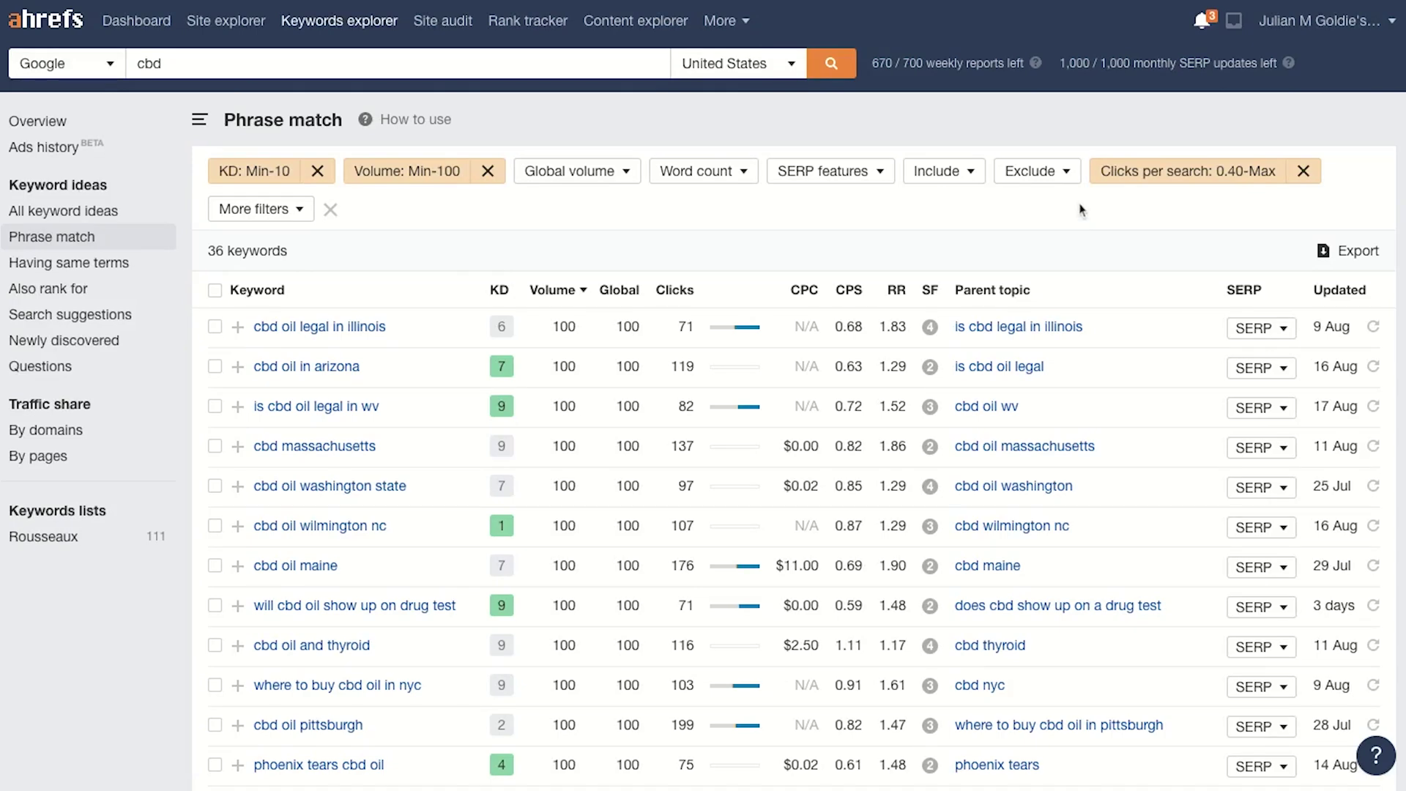
# Step: Review the 36 remaining keywords and select the seed keyword 'cbd' in the search bar
pyautogui.scroll(-2, 1063, 443)
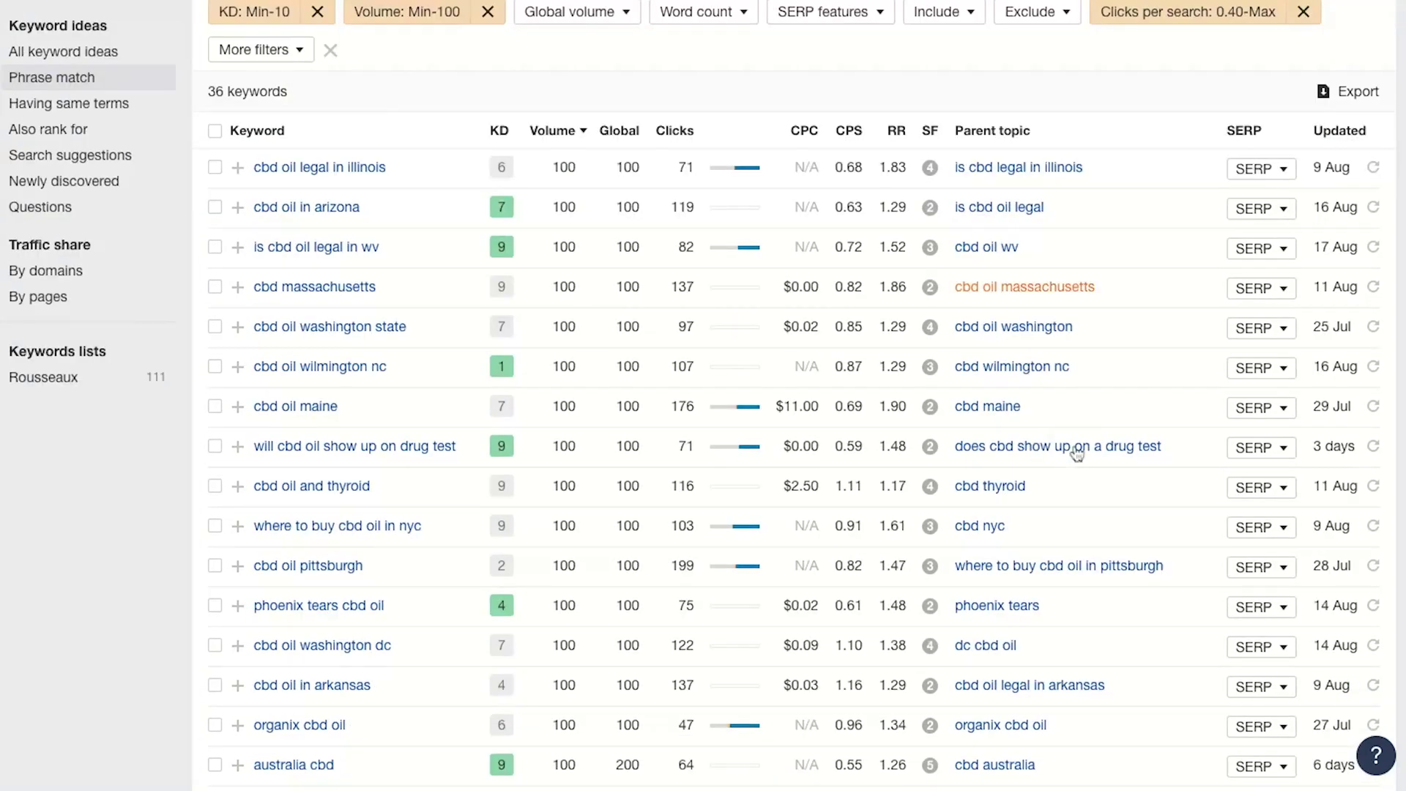
pyautogui.scroll(2, 1077, 450)
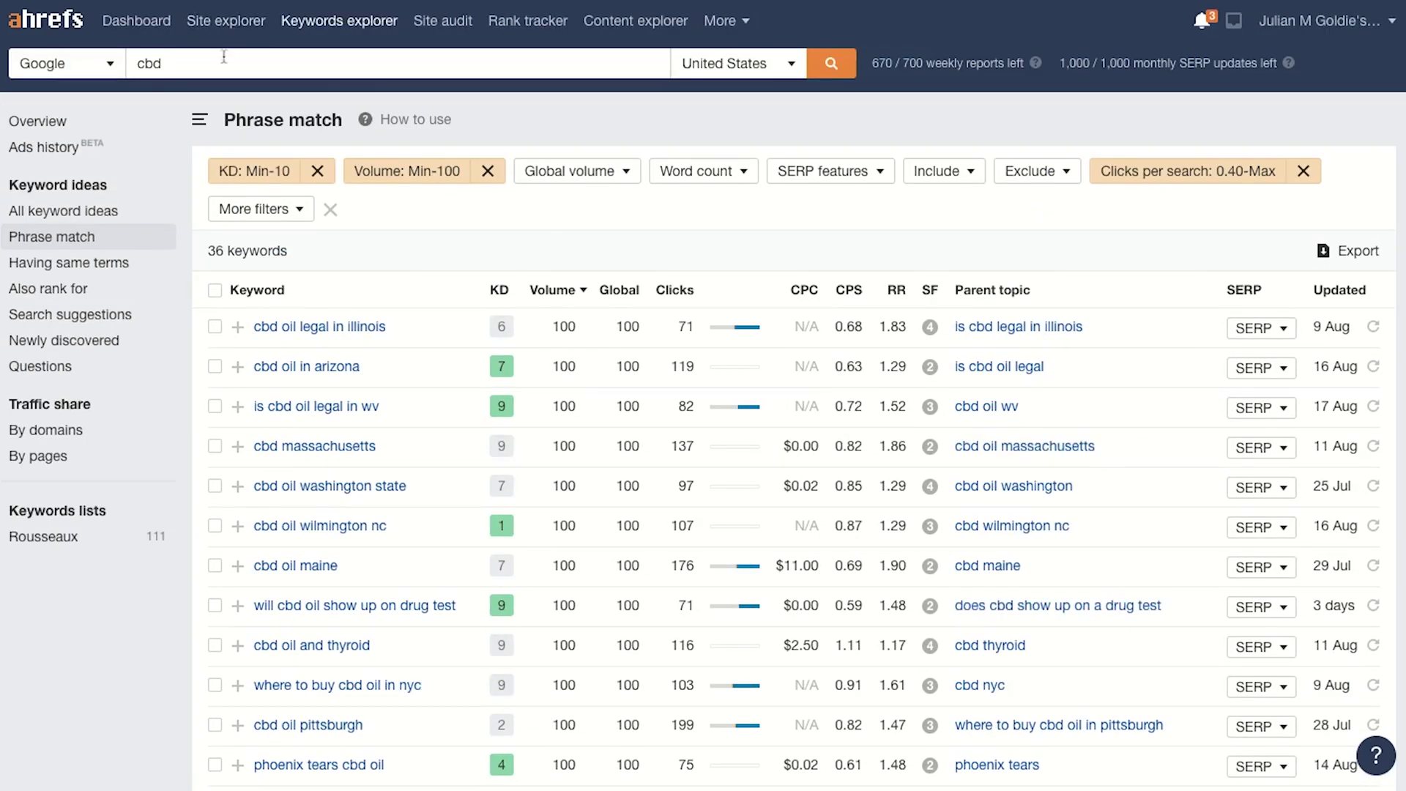
pyautogui.doubleClick(203, 65)
pyautogui.doubleClick(173, 69)
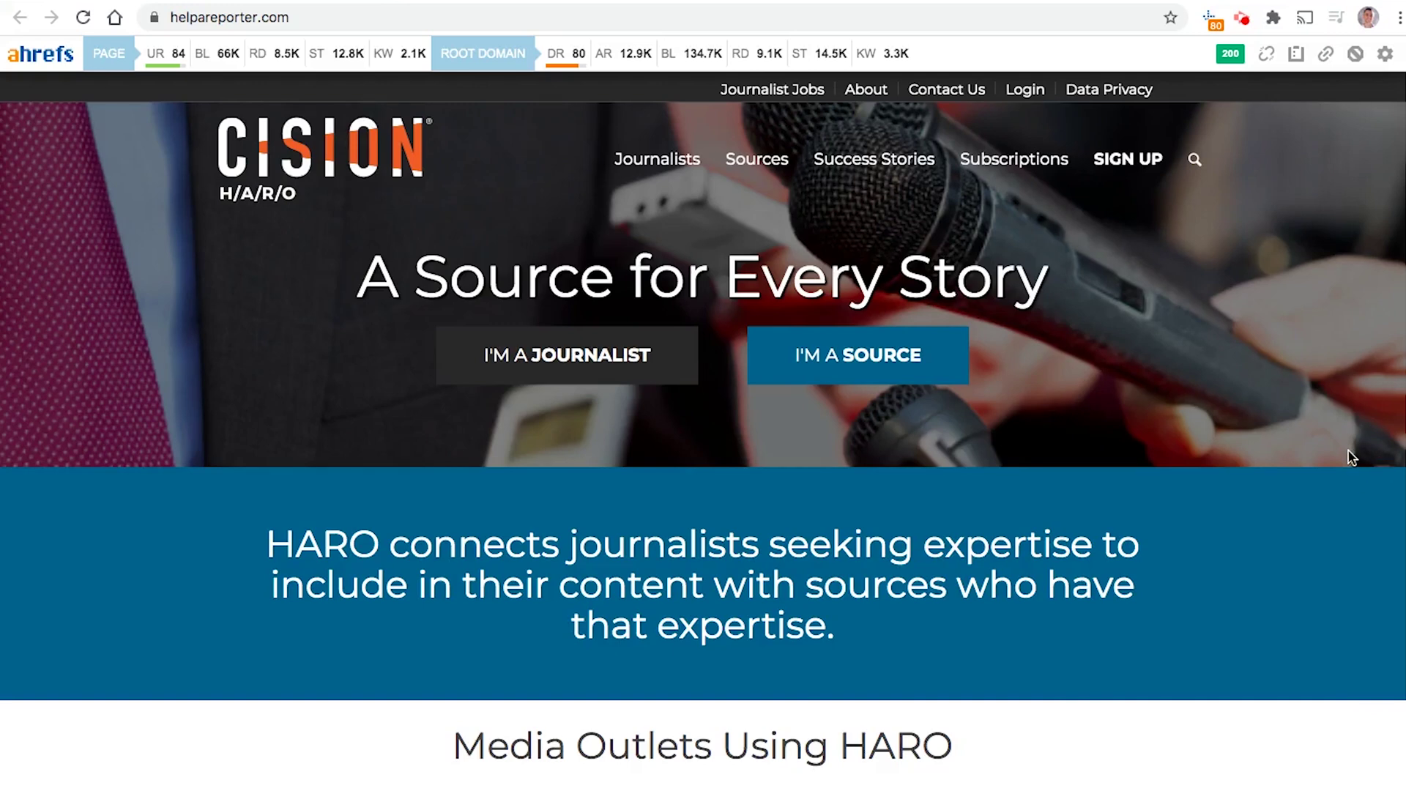
pyautogui.scroll(-3, 1118, 411)
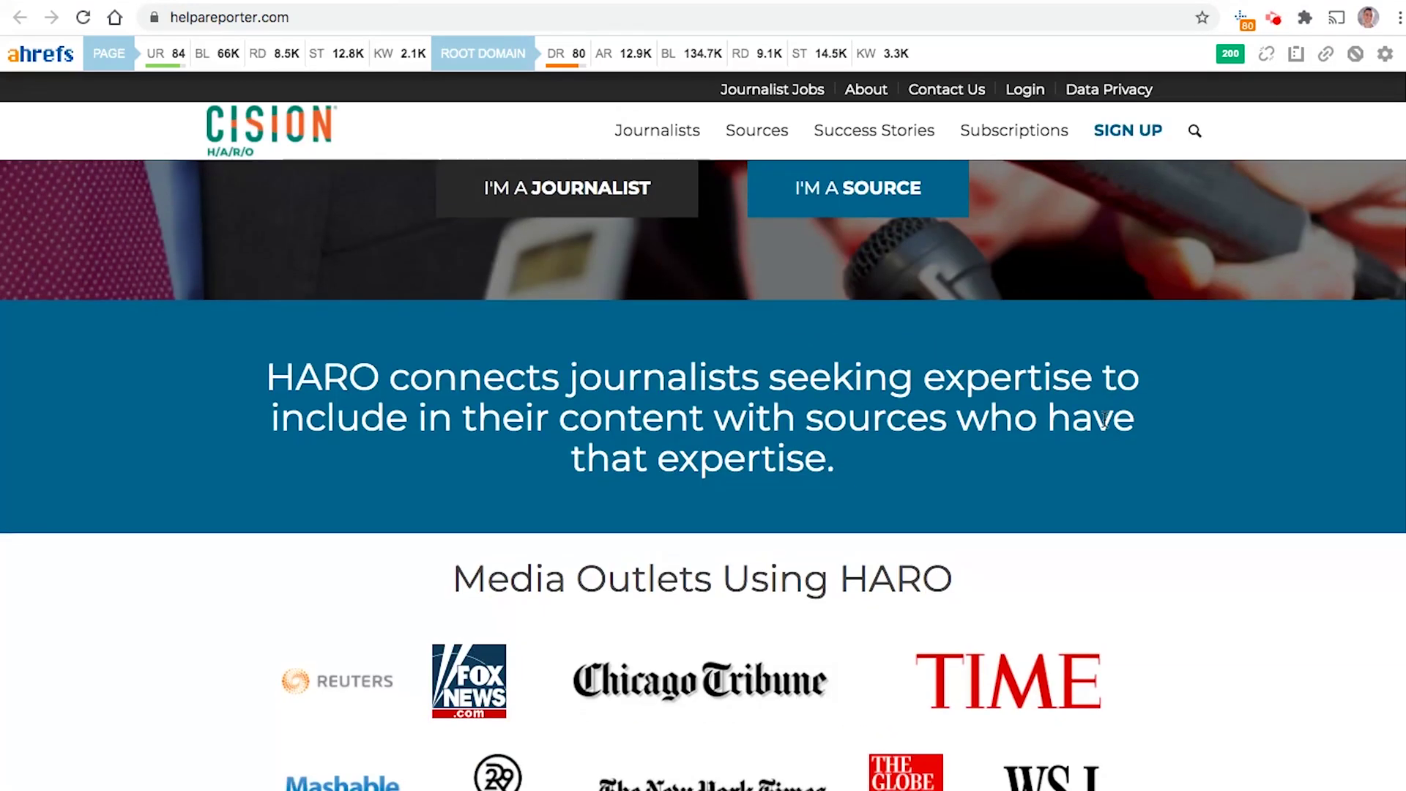
pyautogui.scroll(-5, 1104, 419)
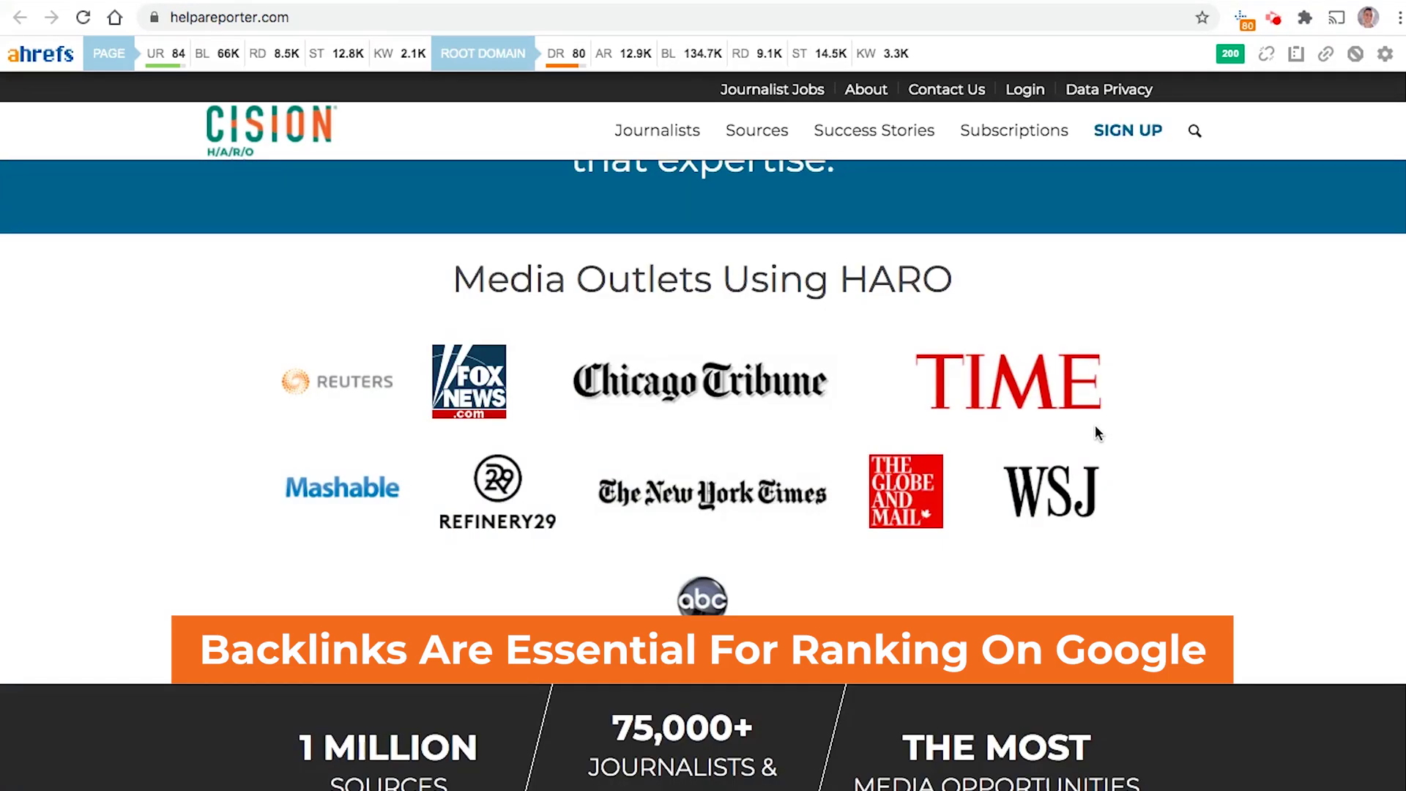
pyautogui.scroll(-5, 1099, 436)
pyautogui.scroll(-1, 1167, 358)
pyautogui.scroll(15, 1161, 375)
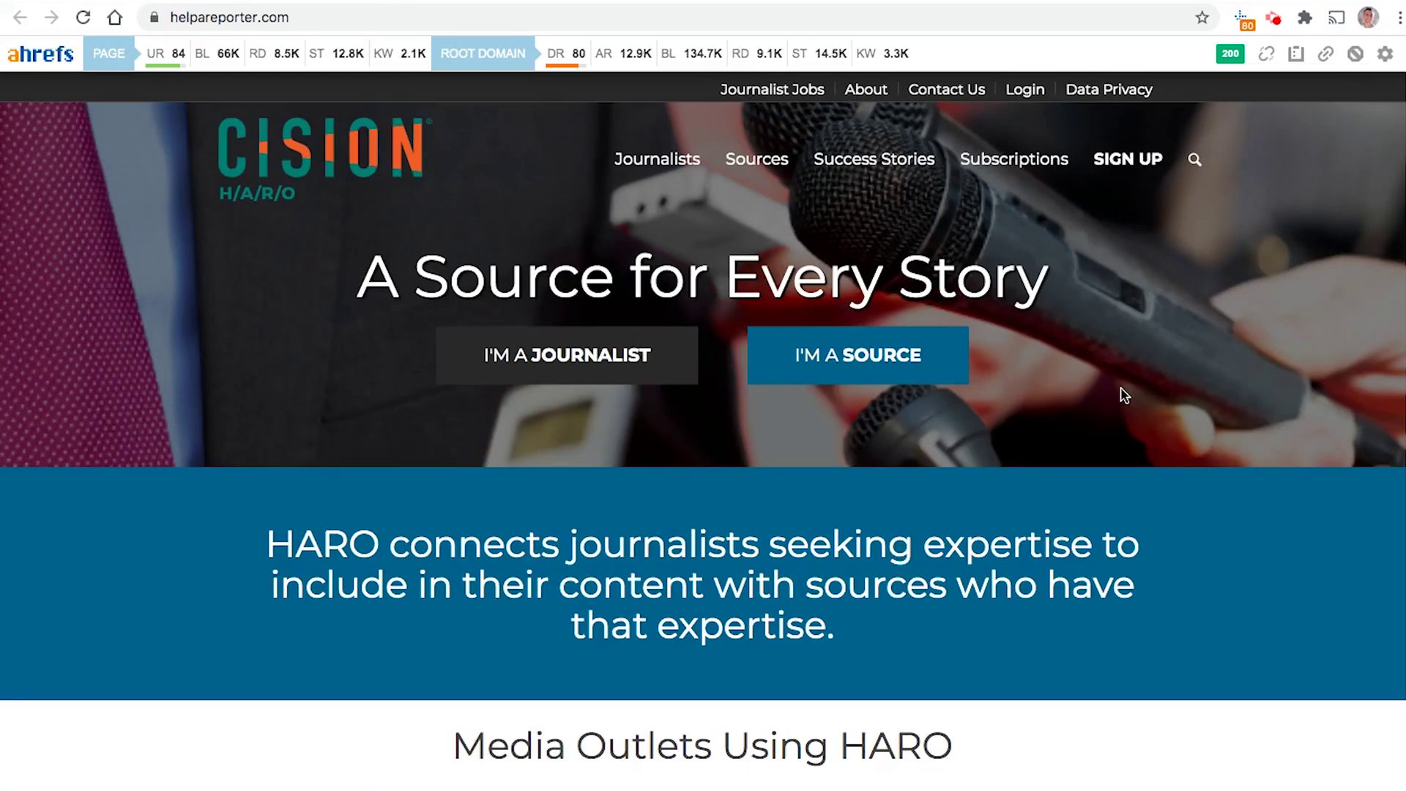
pyautogui.scroll(-8, 1141, 485)
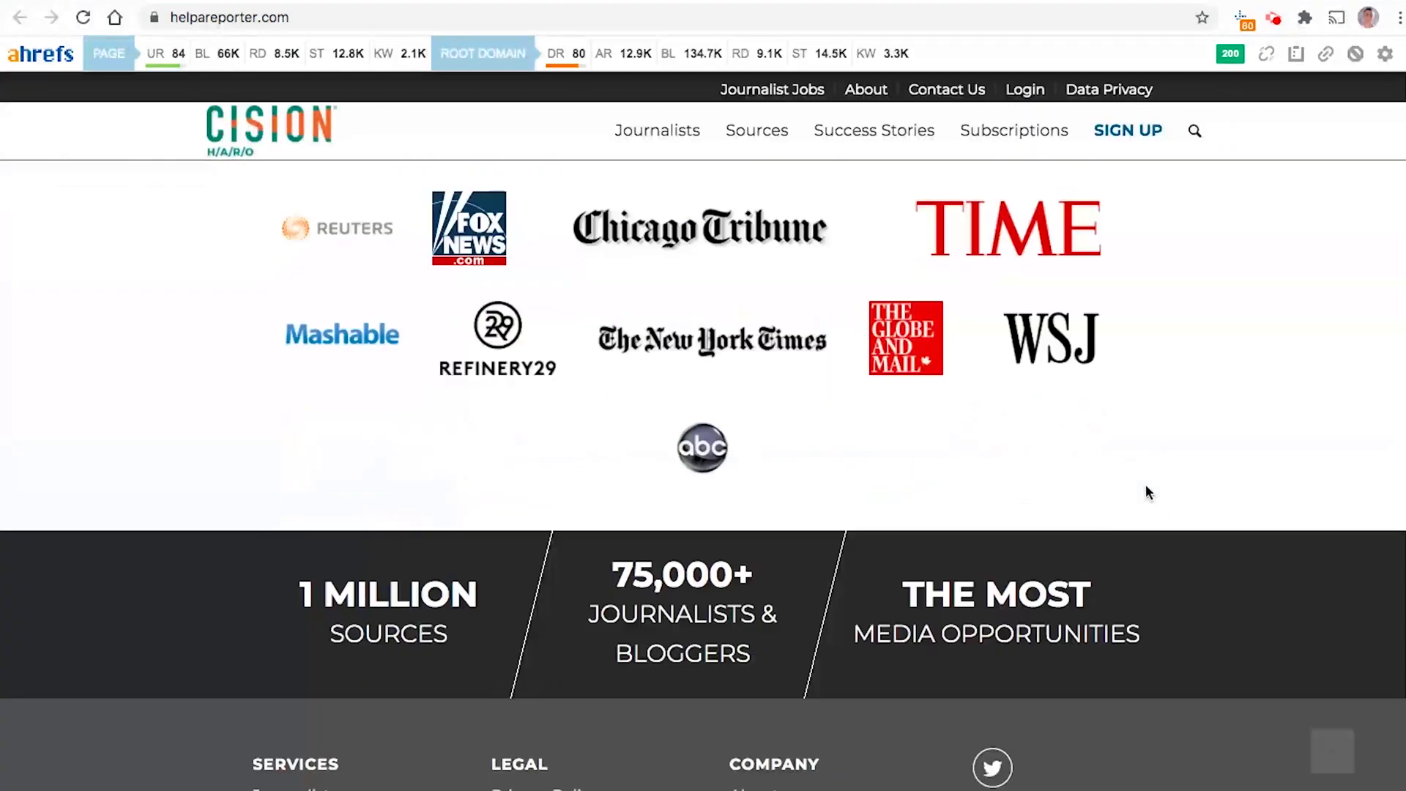
pyautogui.scroll(-3, 1152, 491)
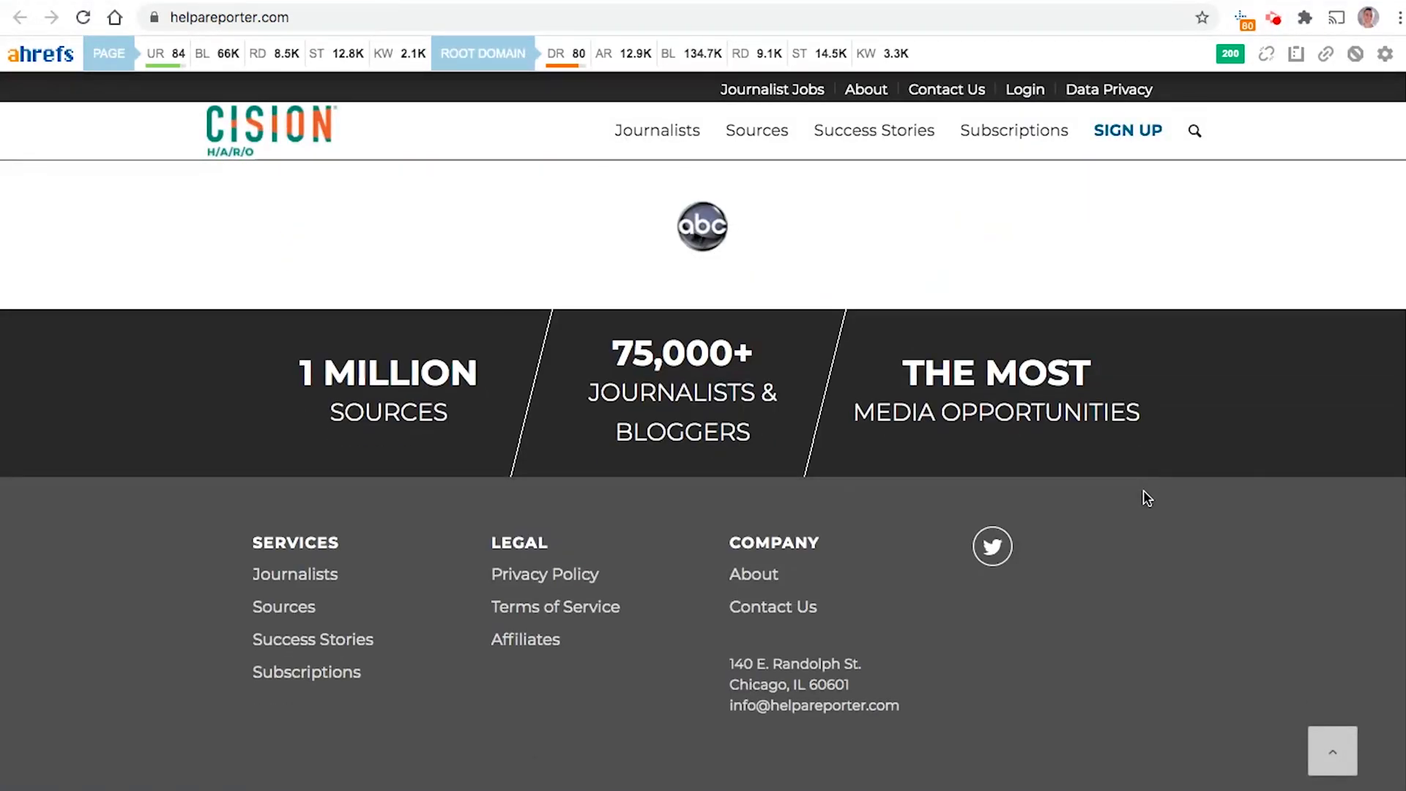
pyautogui.scroll(10, 1126, 447)
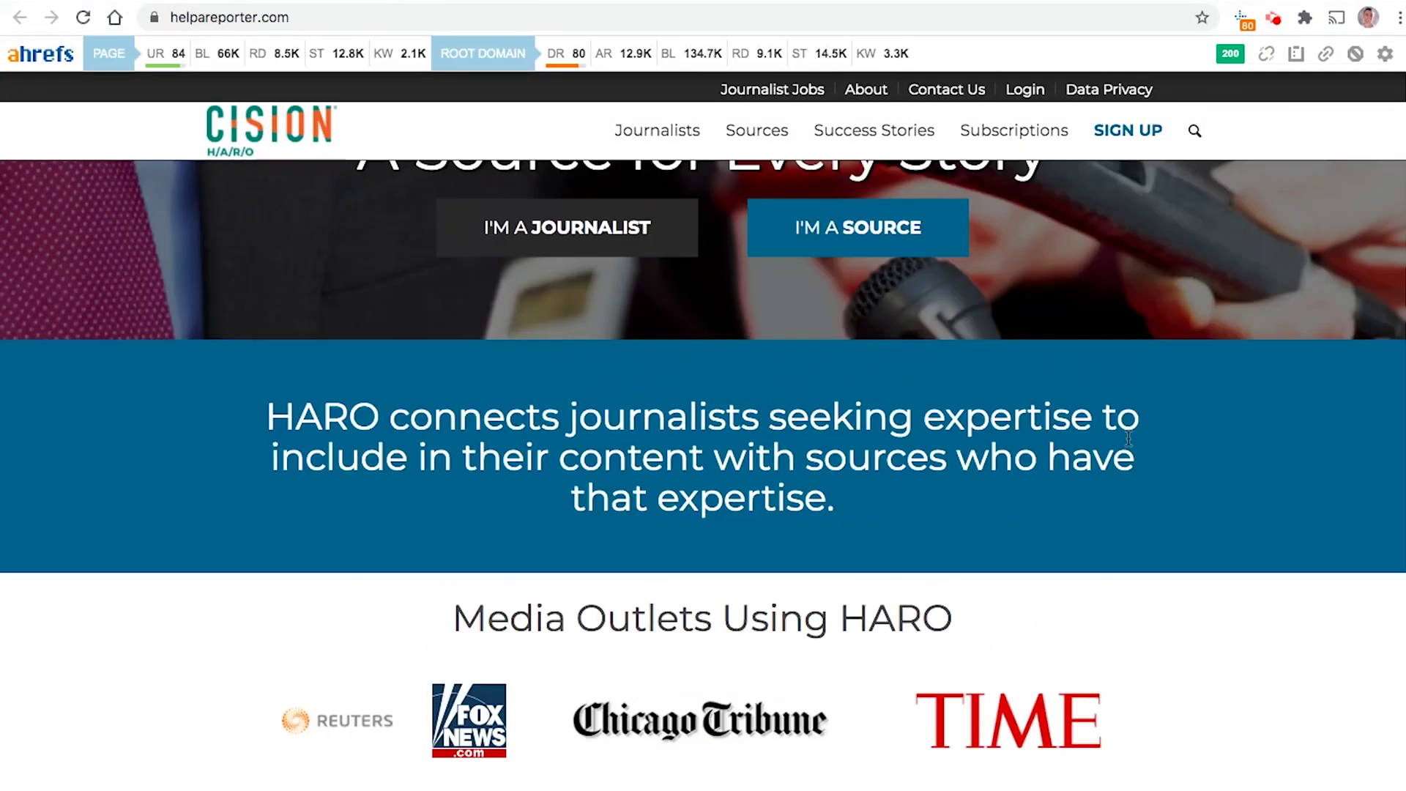
pyautogui.scroll(2, 1132, 438)
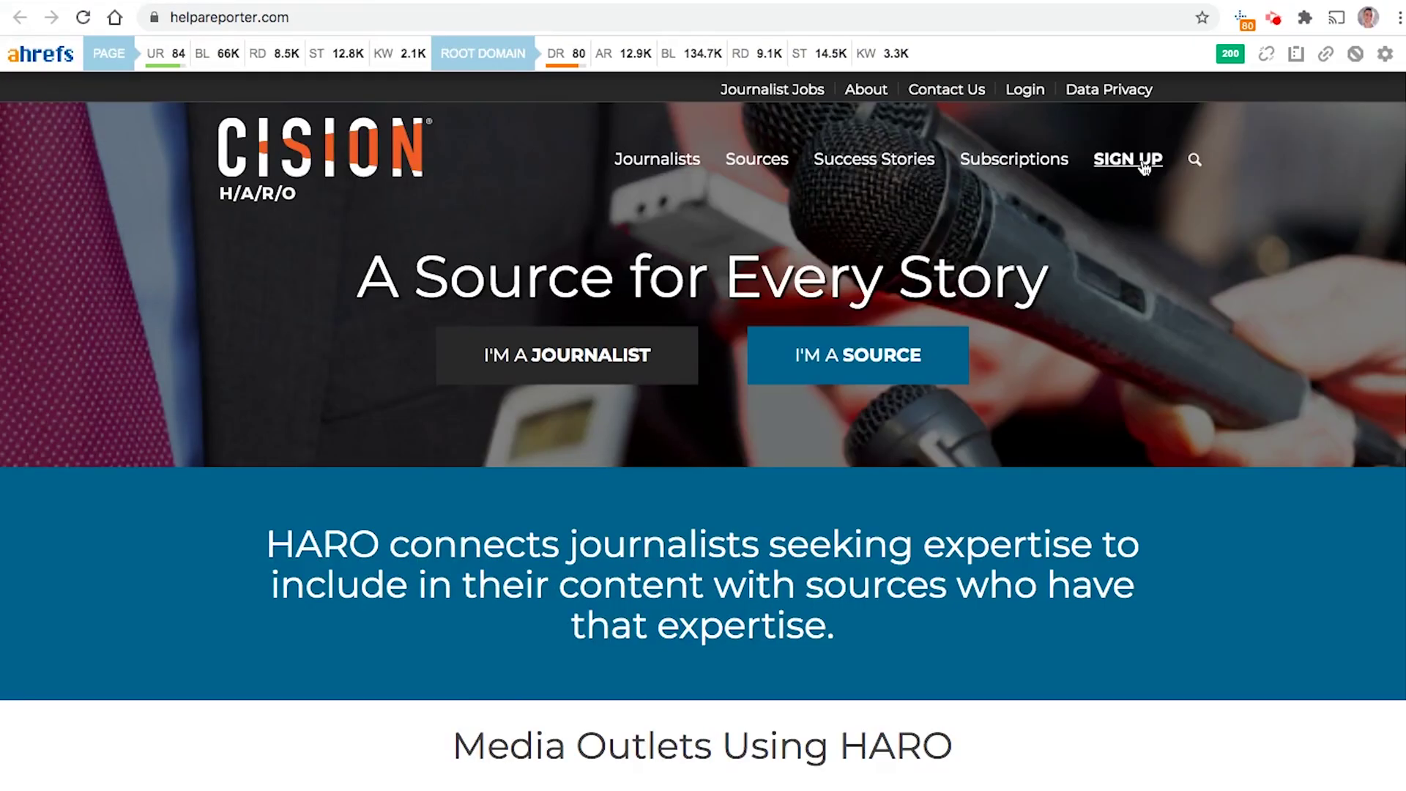
# Step: Browse the HARO subscription sign-up form, then switch to the HARO email in Gmail
pyautogui.click(1152, 163)
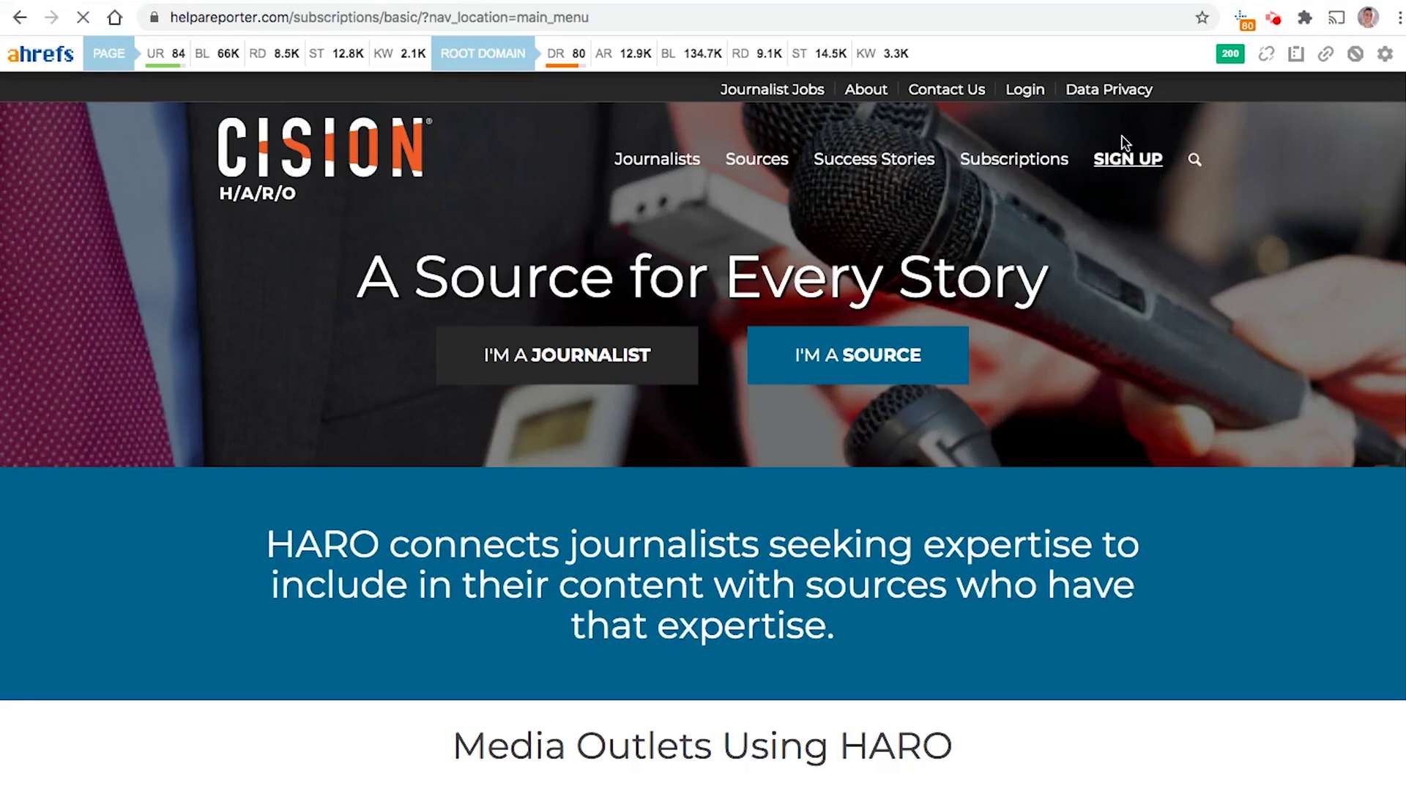
pyautogui.scroll(-15, 888, 505)
pyautogui.scroll(-3, 791, 235)
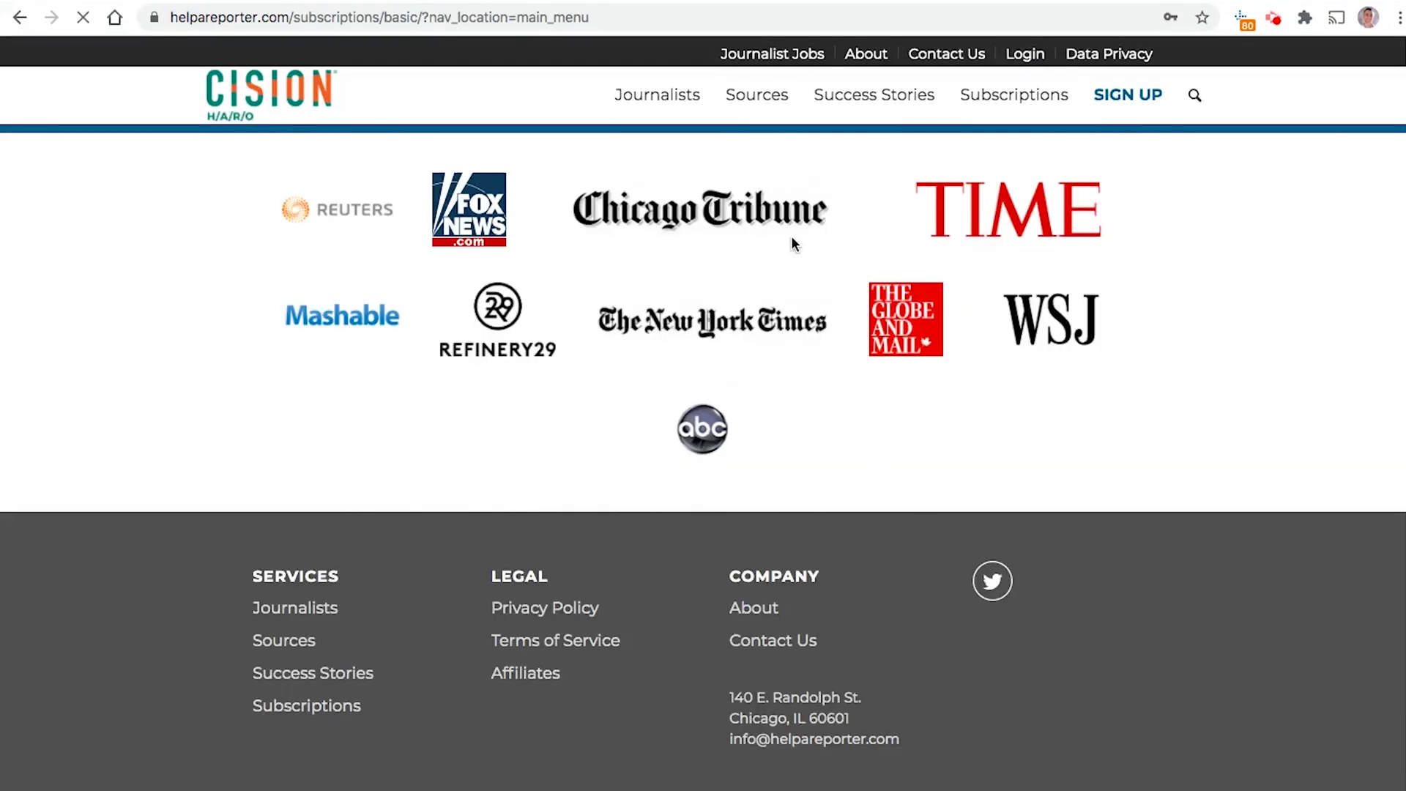
pyautogui.scroll(7, 791, 235)
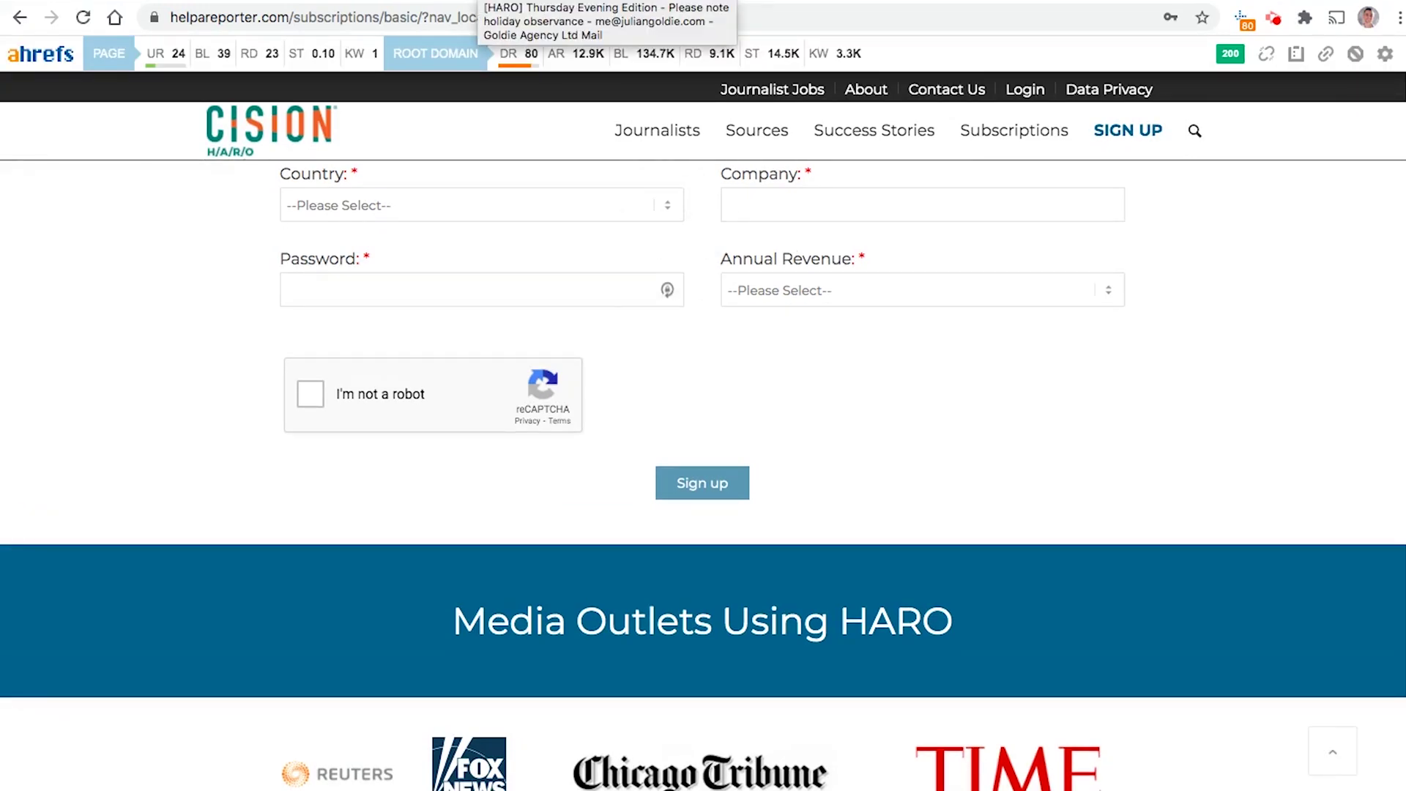
pyautogui.click(498, 0)
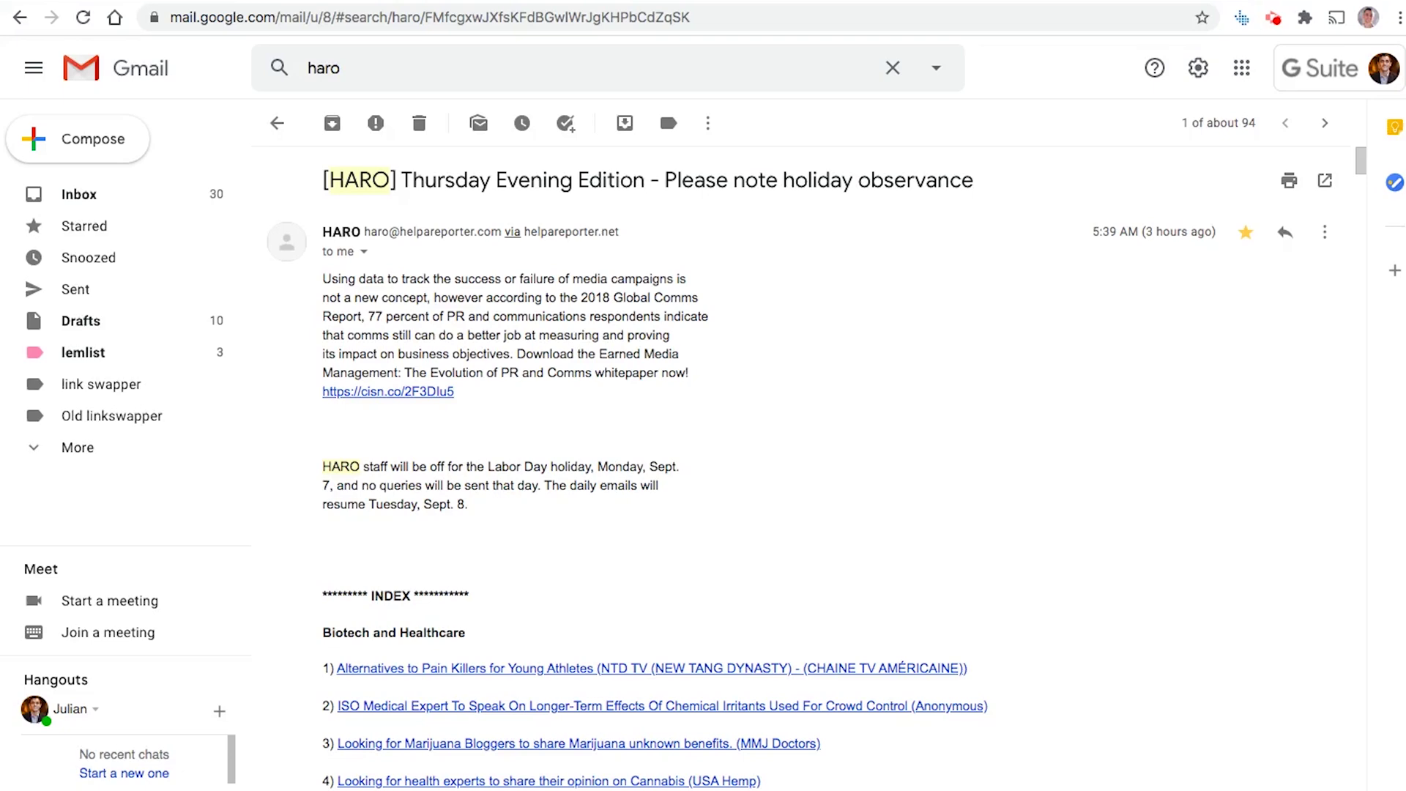
# Step: Scroll the HARO digest index and jump to query 23, 'What Happens to the MORE Act?'
pyautogui.scroll(-1, 627, 590)
pyautogui.click(542, 195)
pyautogui.tripleClick(537, 189)
pyautogui.scroll(-3, 628, 407)
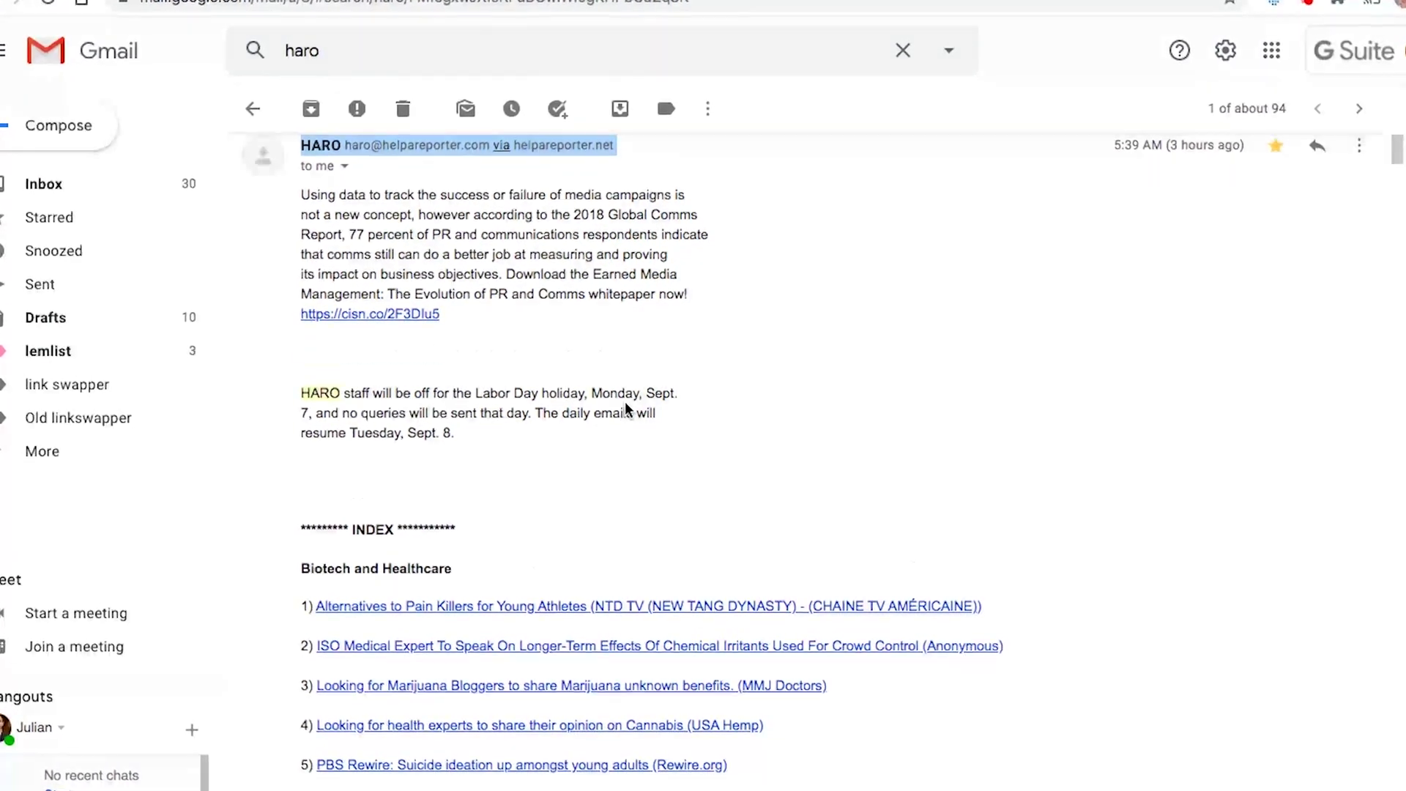
pyautogui.scroll(-8, 621, 437)
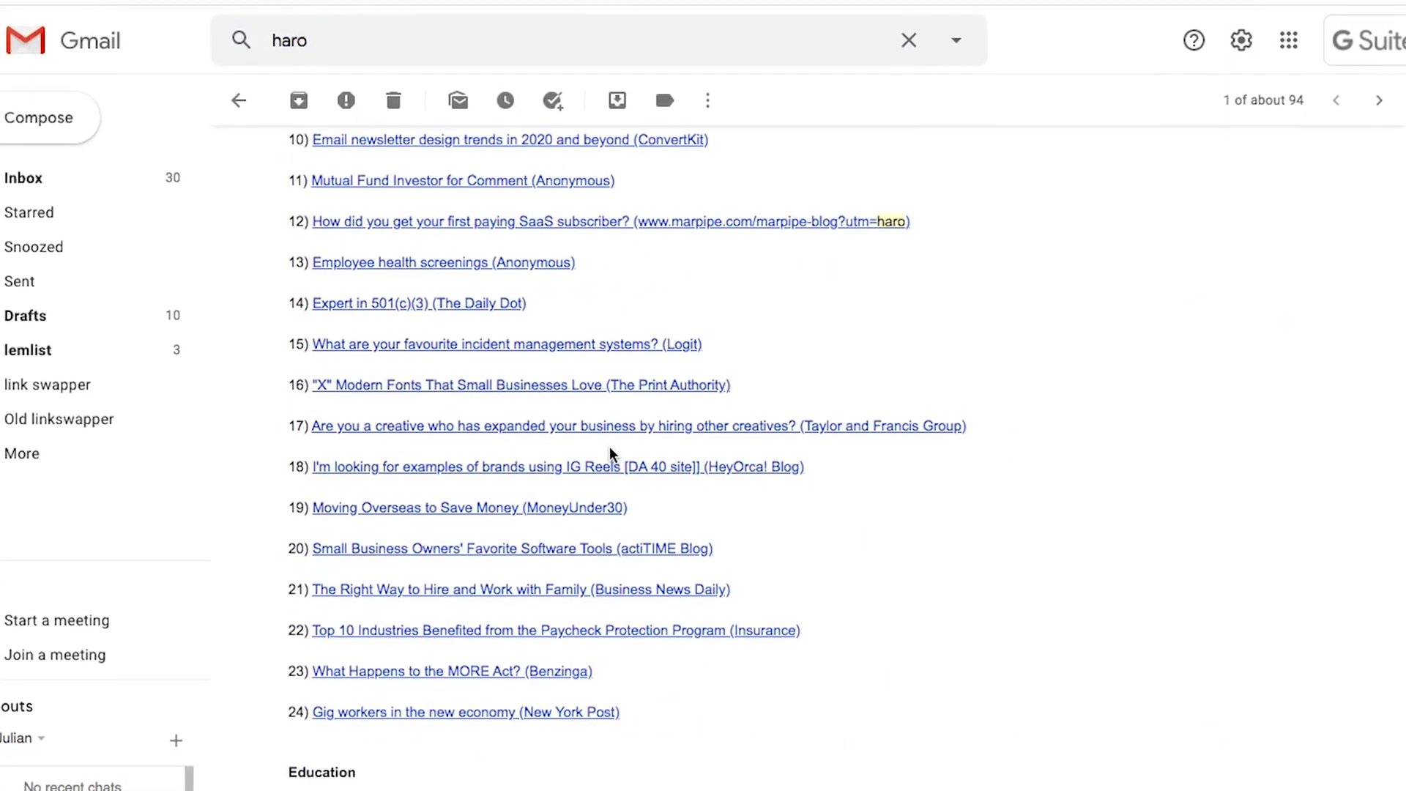
pyautogui.scroll(-3, 572, 447)
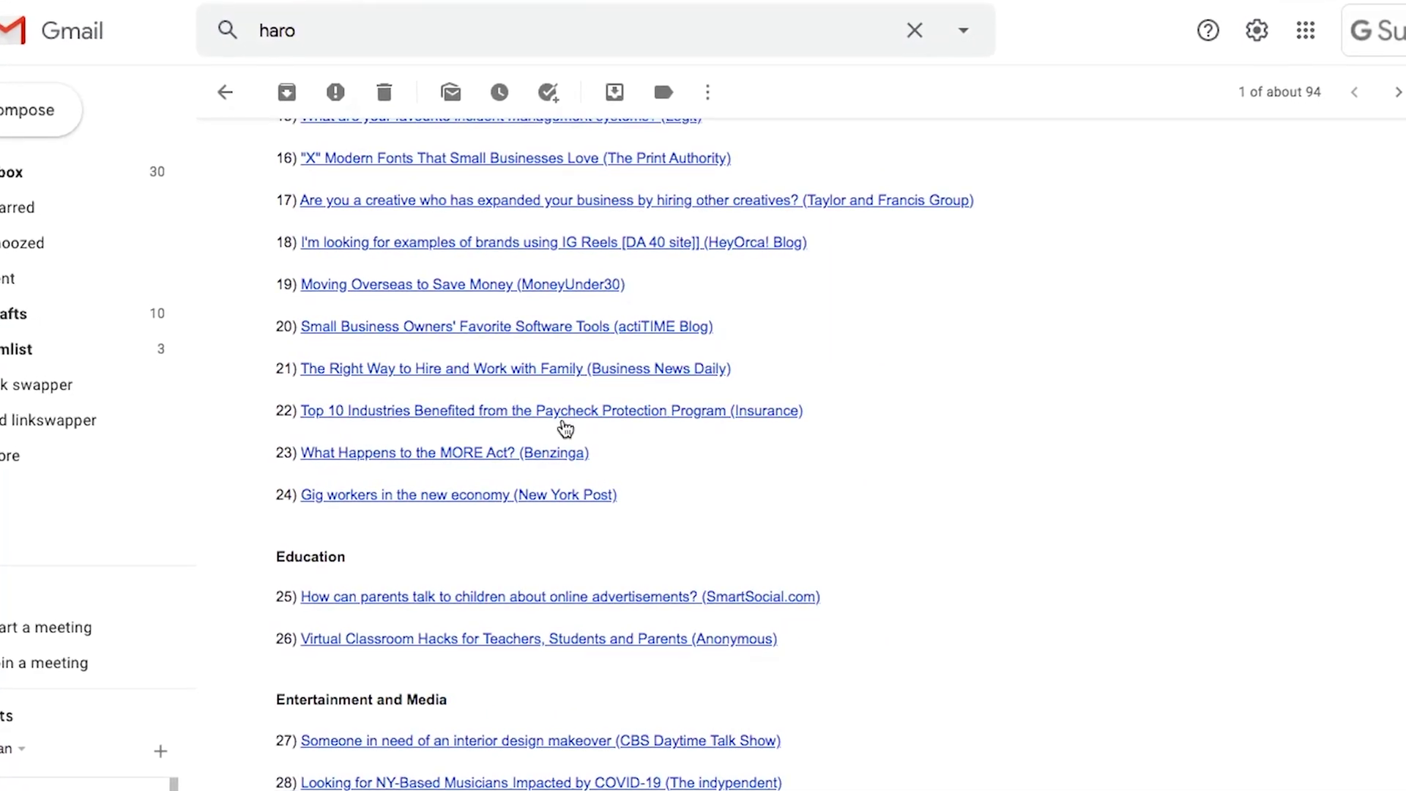
pyautogui.click(542, 452)
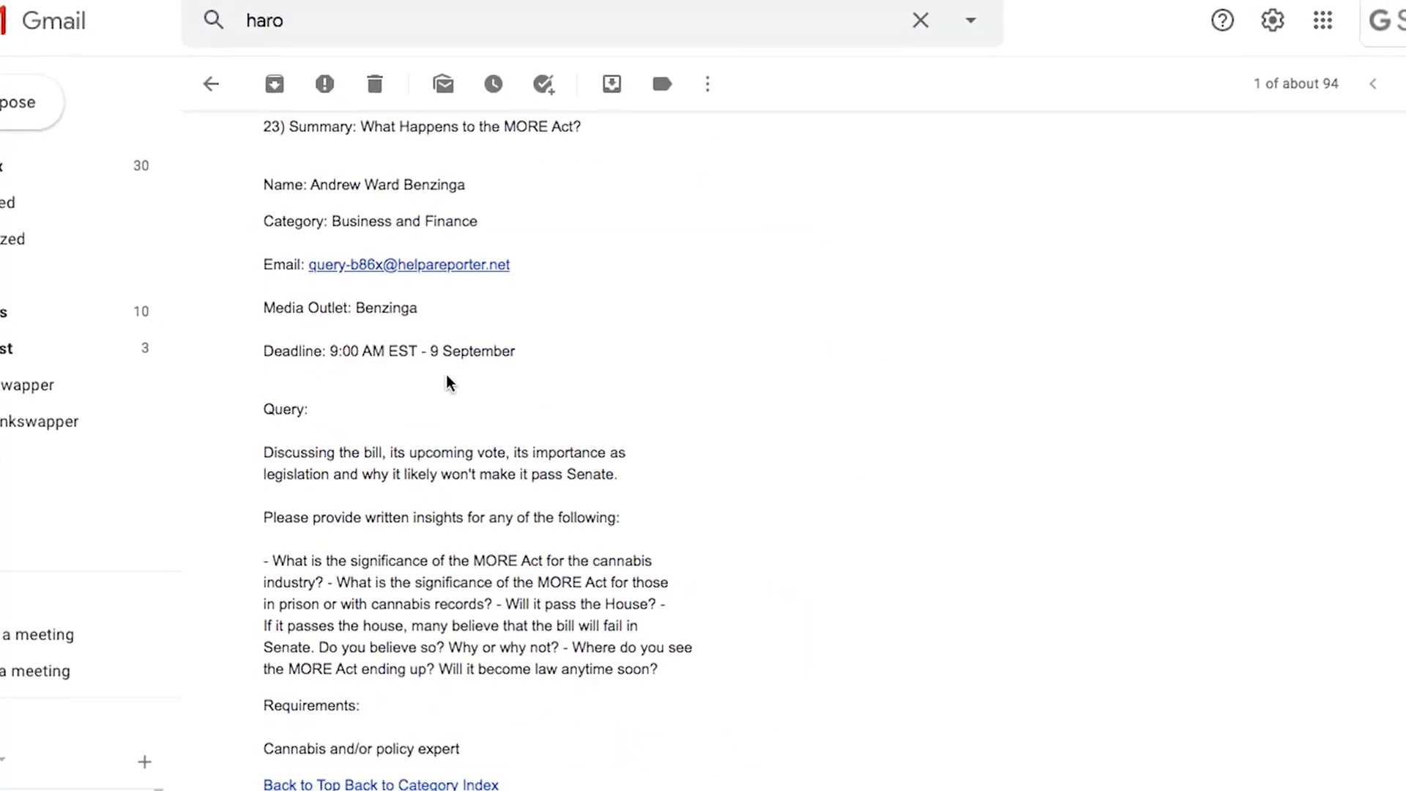
# Step: Highlight query 23's outlet, category and deadline details and its description about the bill
pyautogui.click(406, 219)
pyautogui.moveTo(521, 366); pyautogui.dragTo(220, 169)
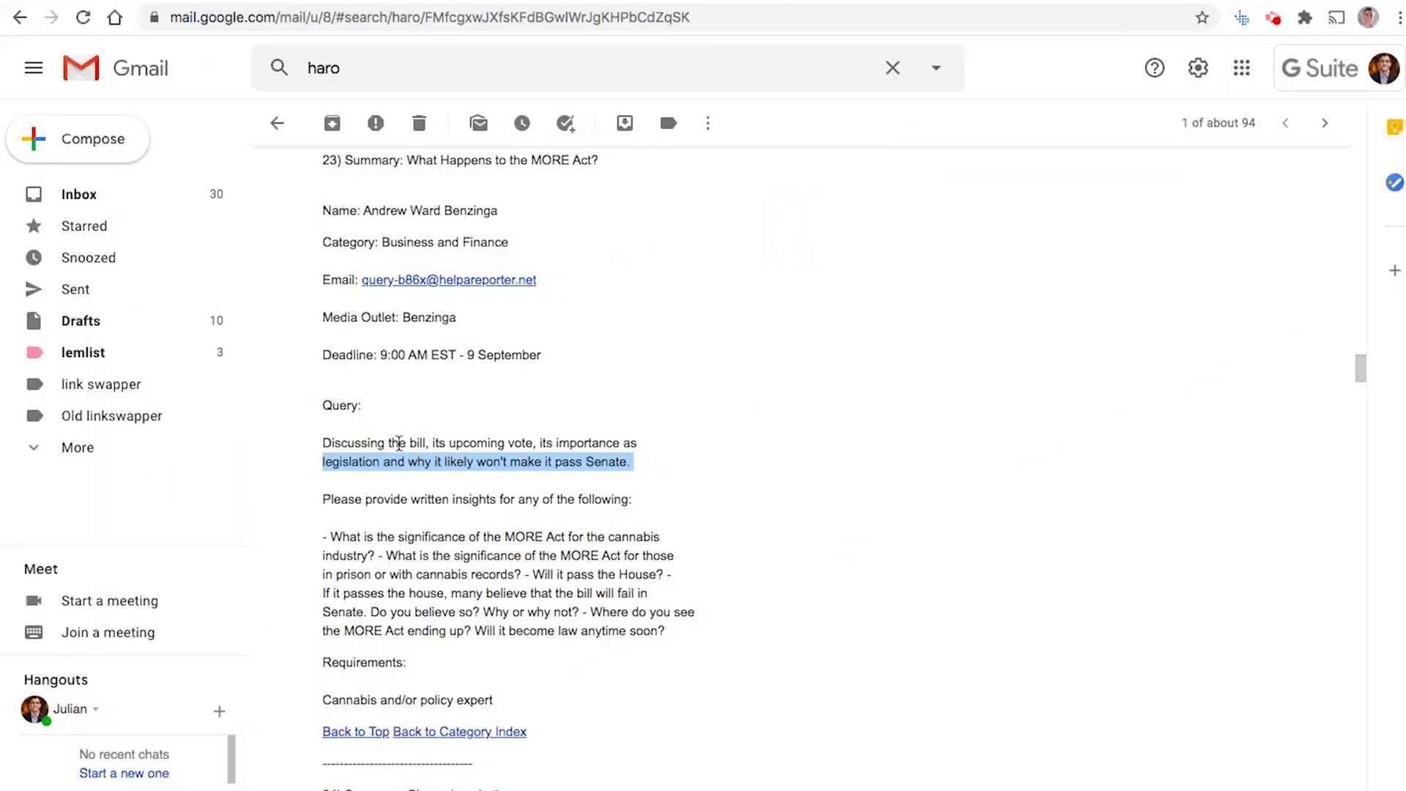
pyautogui.click(384, 441)
pyautogui.click(327, 440)
pyautogui.moveTo(327, 440); pyautogui.dragTo(608, 460)
pyautogui.tripleClick(500, 445)
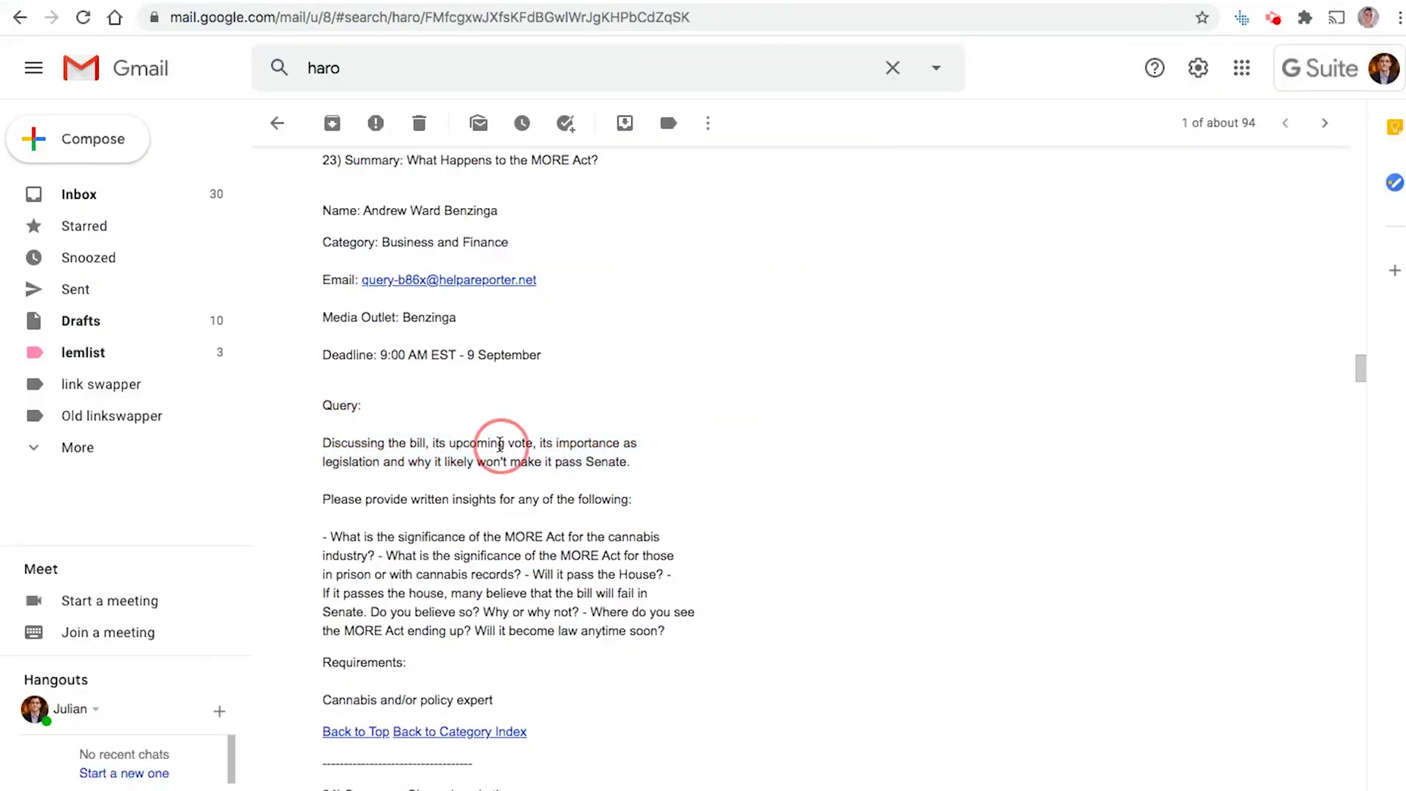
pyautogui.click(612, 464)
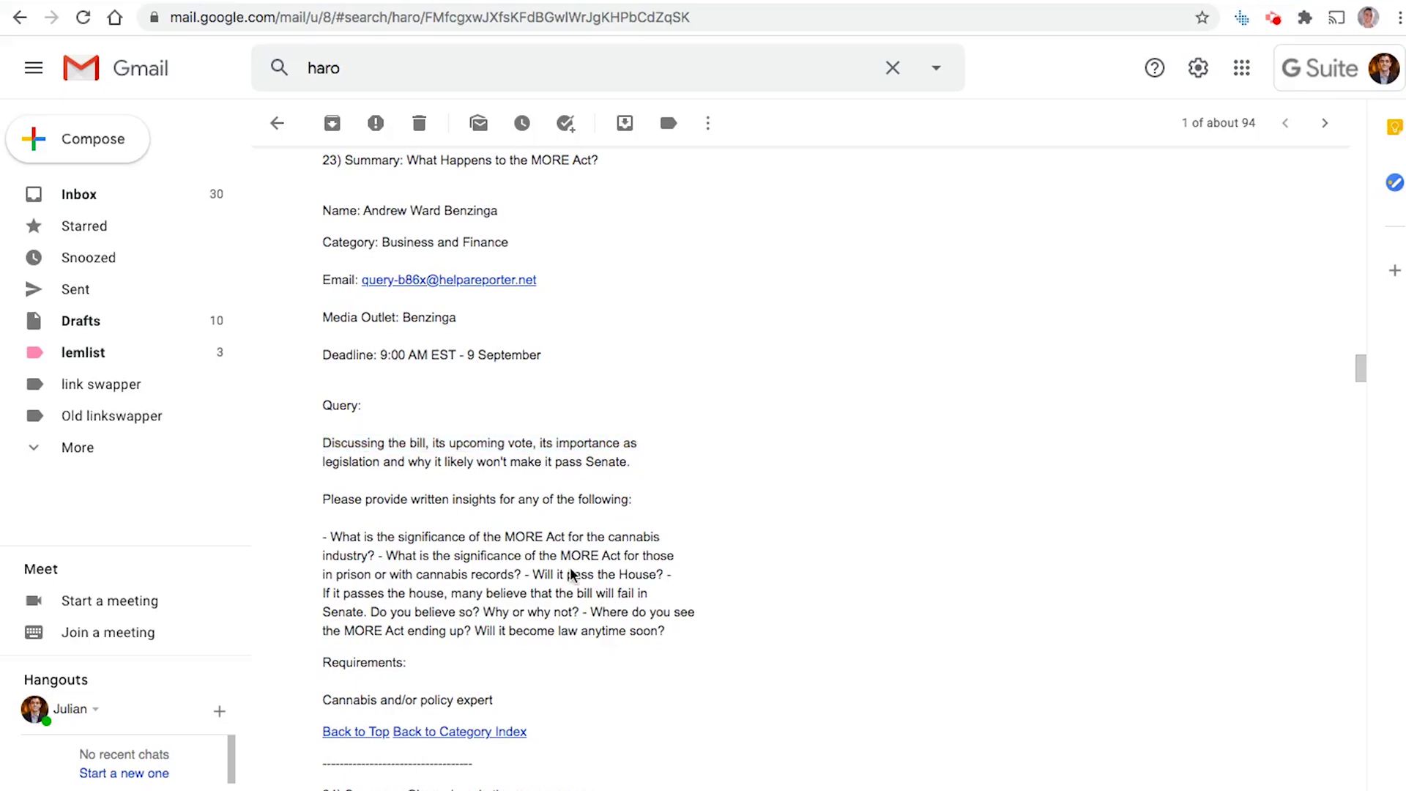
pyautogui.scroll(-2, 575, 578)
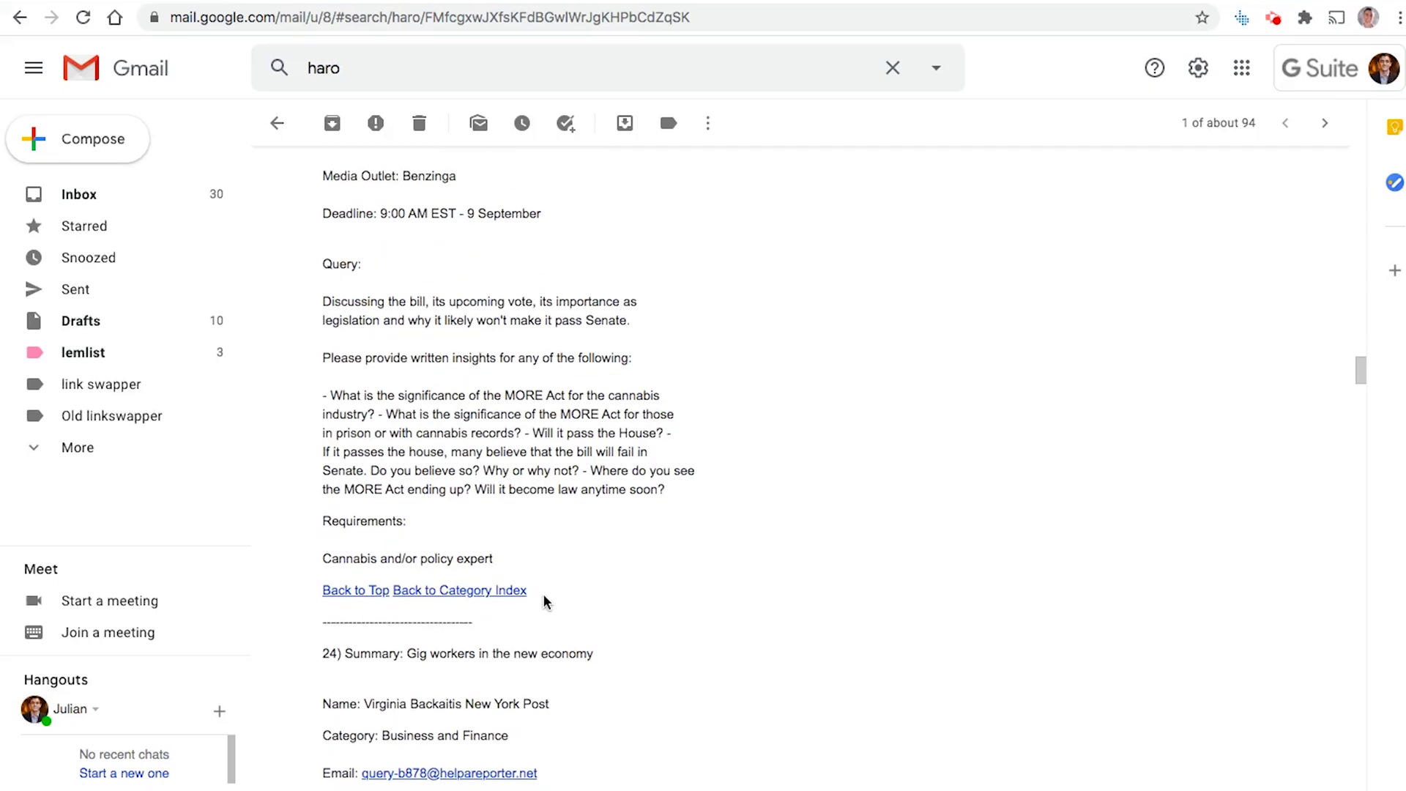
pyautogui.scroll(3, 577, 516)
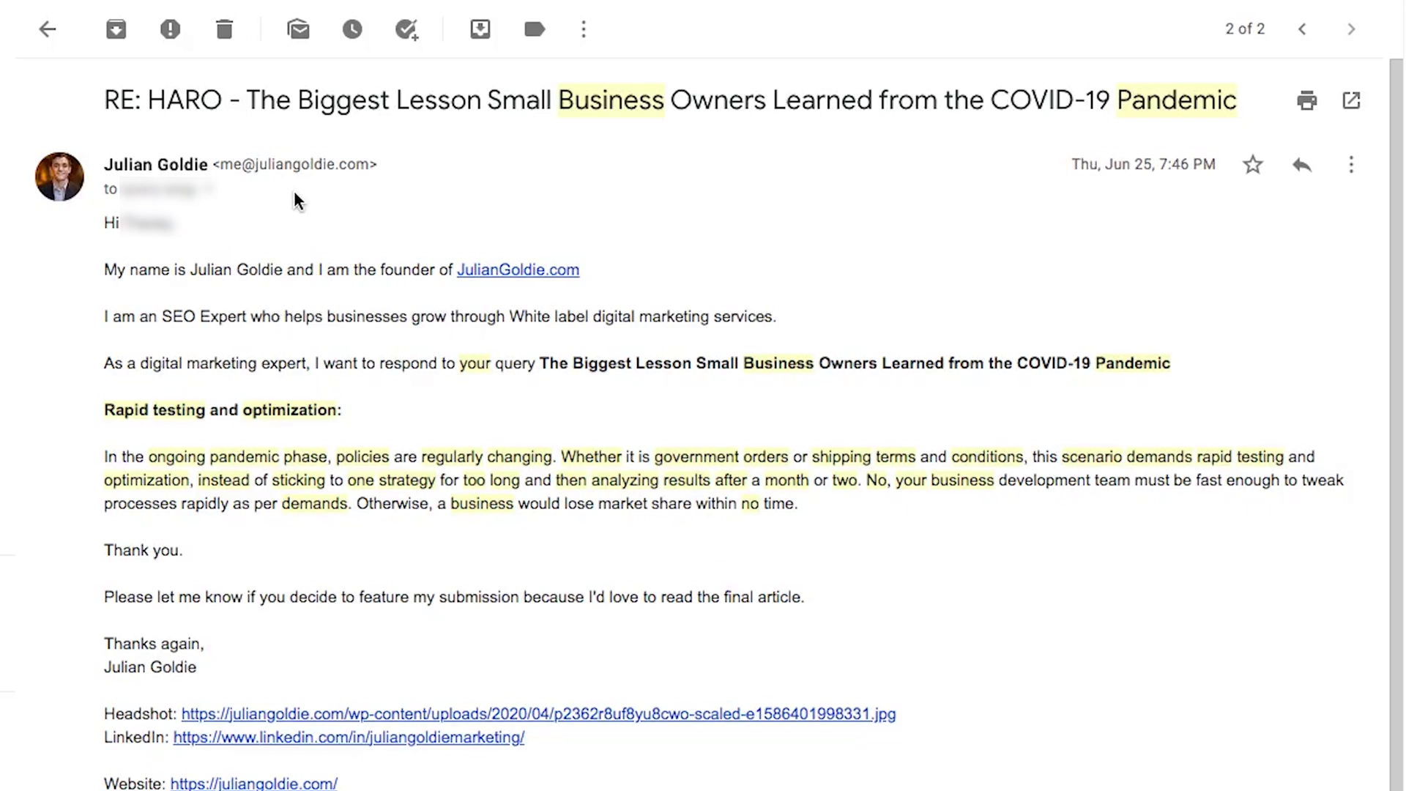
pyautogui.moveTo(112, 229); pyautogui.dragTo(879, 650)
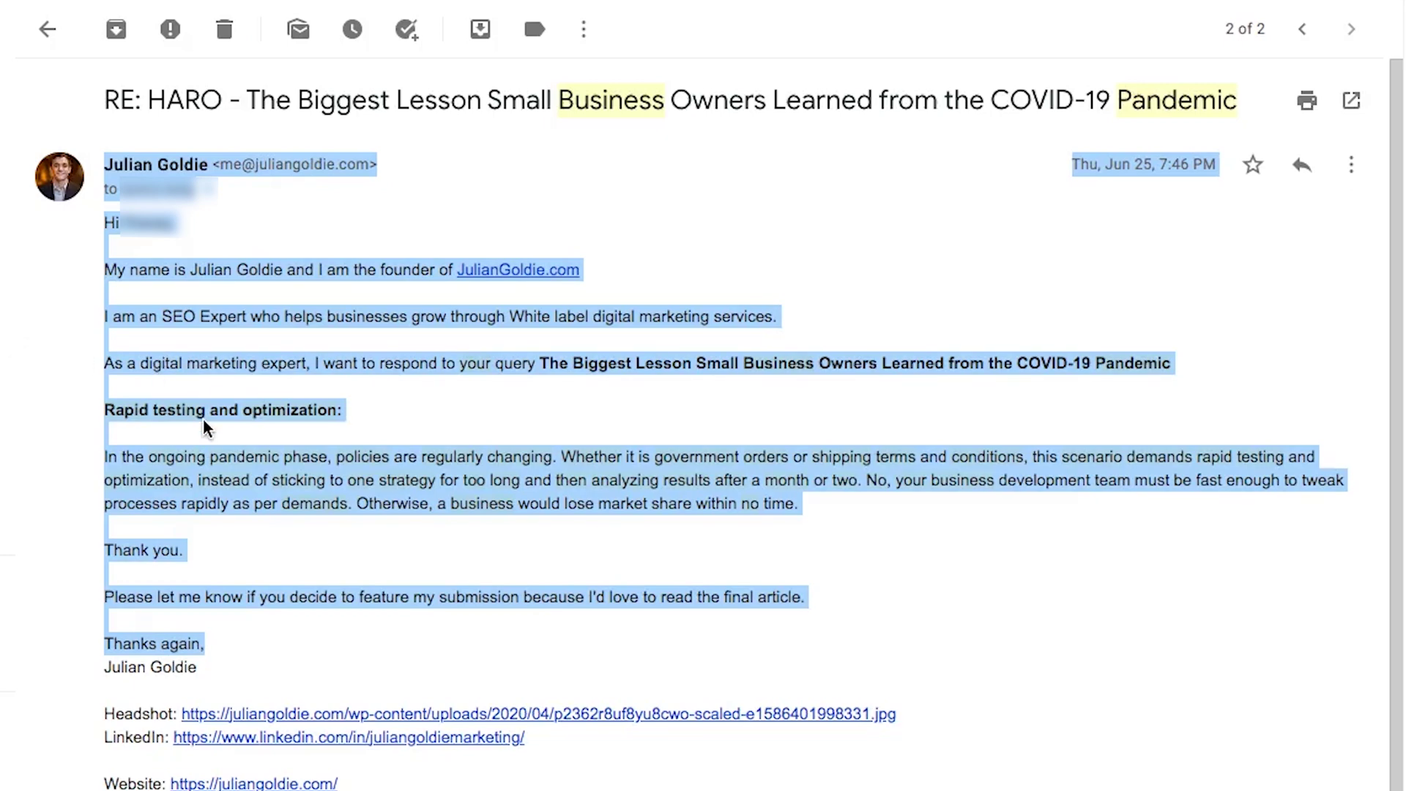
pyautogui.tripleClick(203, 416)
pyautogui.tripleClick(132, 456)
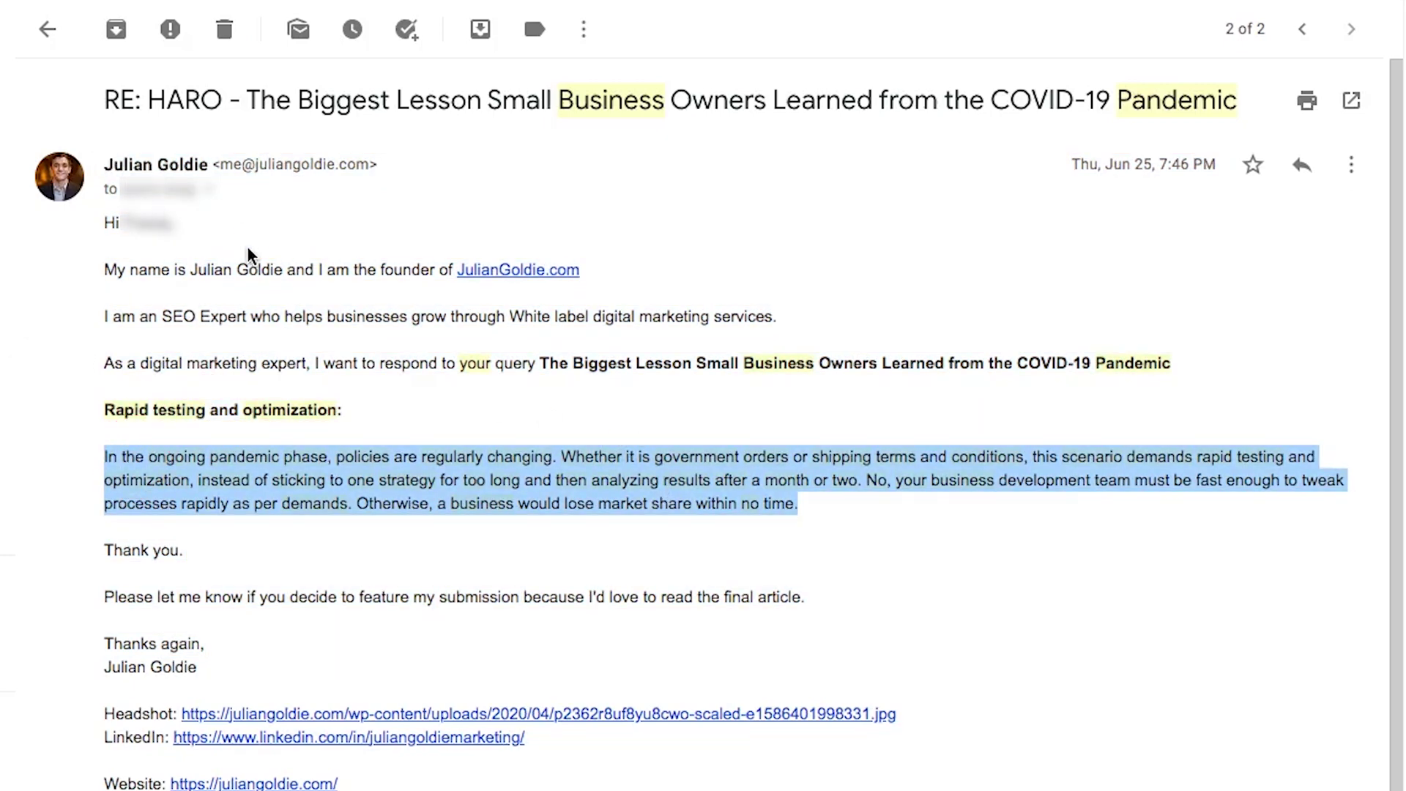
pyautogui.tripleClick(262, 267)
pyautogui.tripleClick(283, 317)
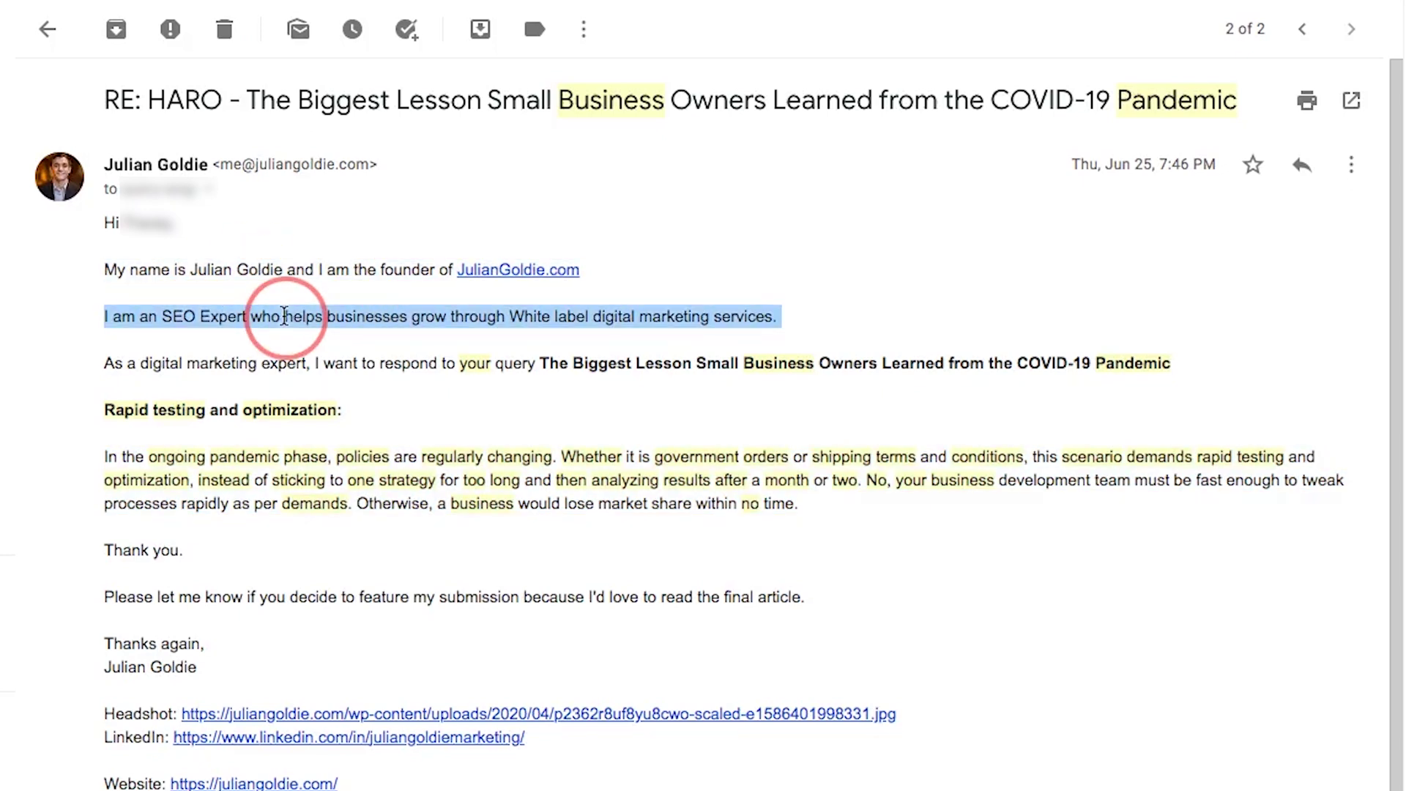
pyautogui.tripleClick(301, 366)
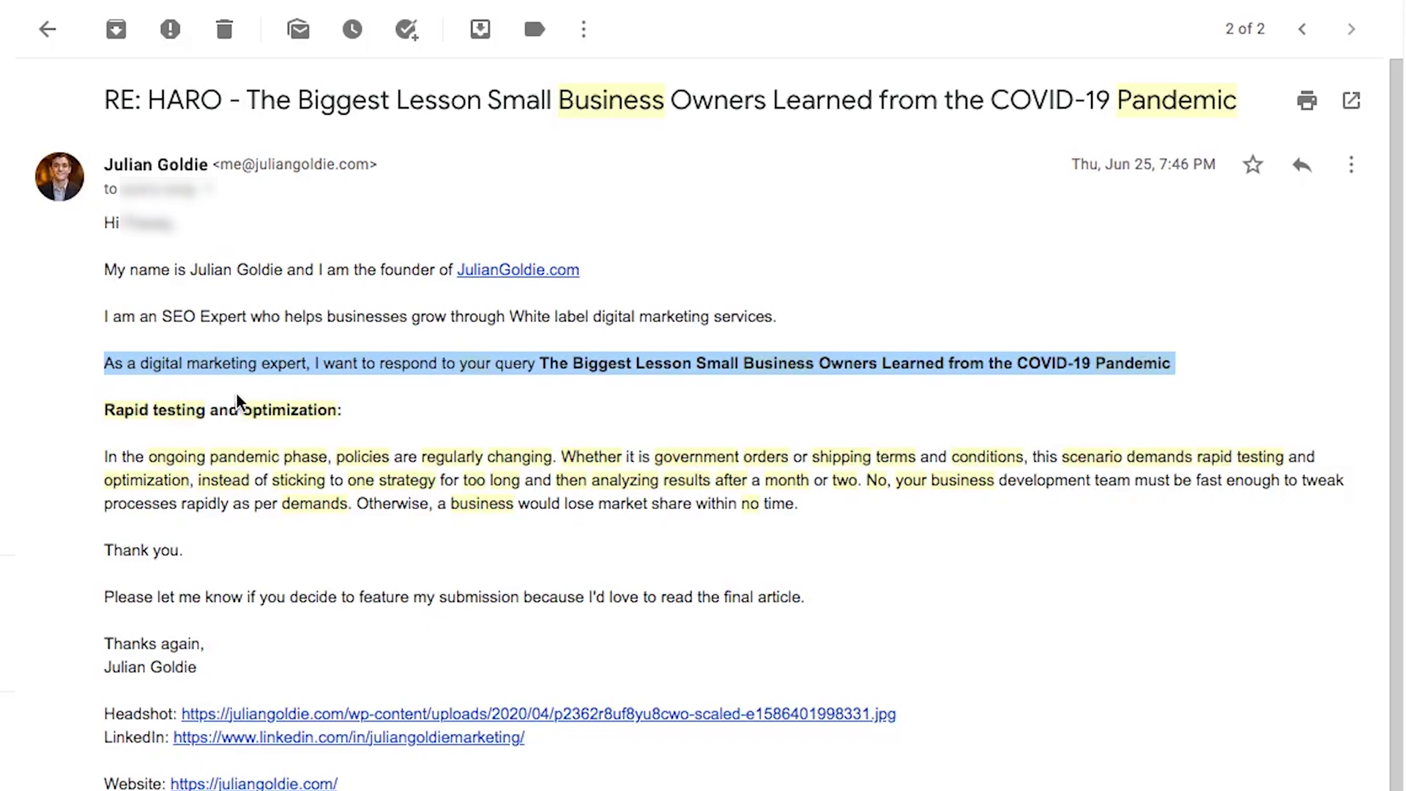
pyautogui.moveTo(103, 415)
pyautogui.mouseDown()
pyautogui.moveTo(747, 492)
pyautogui.moveTo(102, 419)
pyautogui.mouseUp()
pyautogui.click(756, 496)
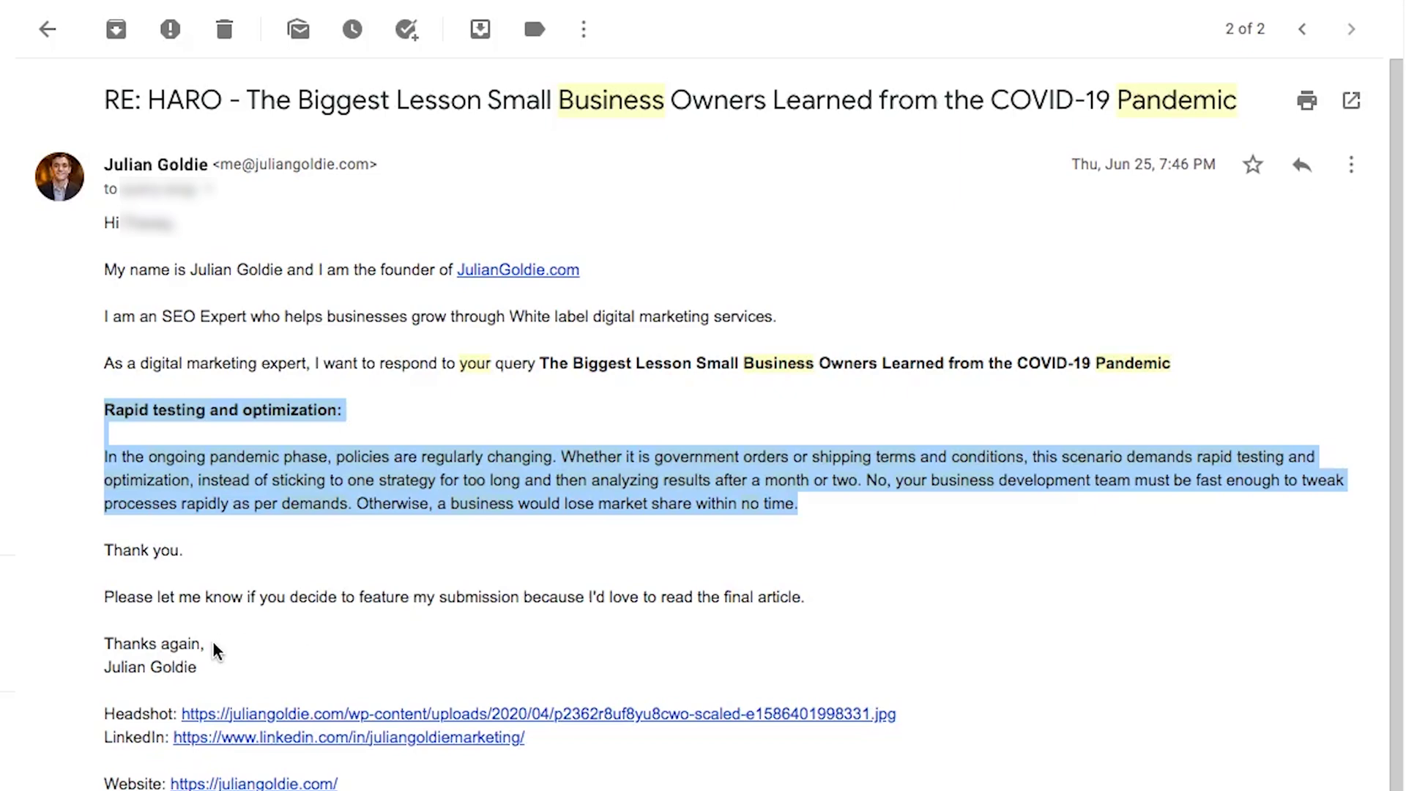
pyautogui.click(1140, 158)
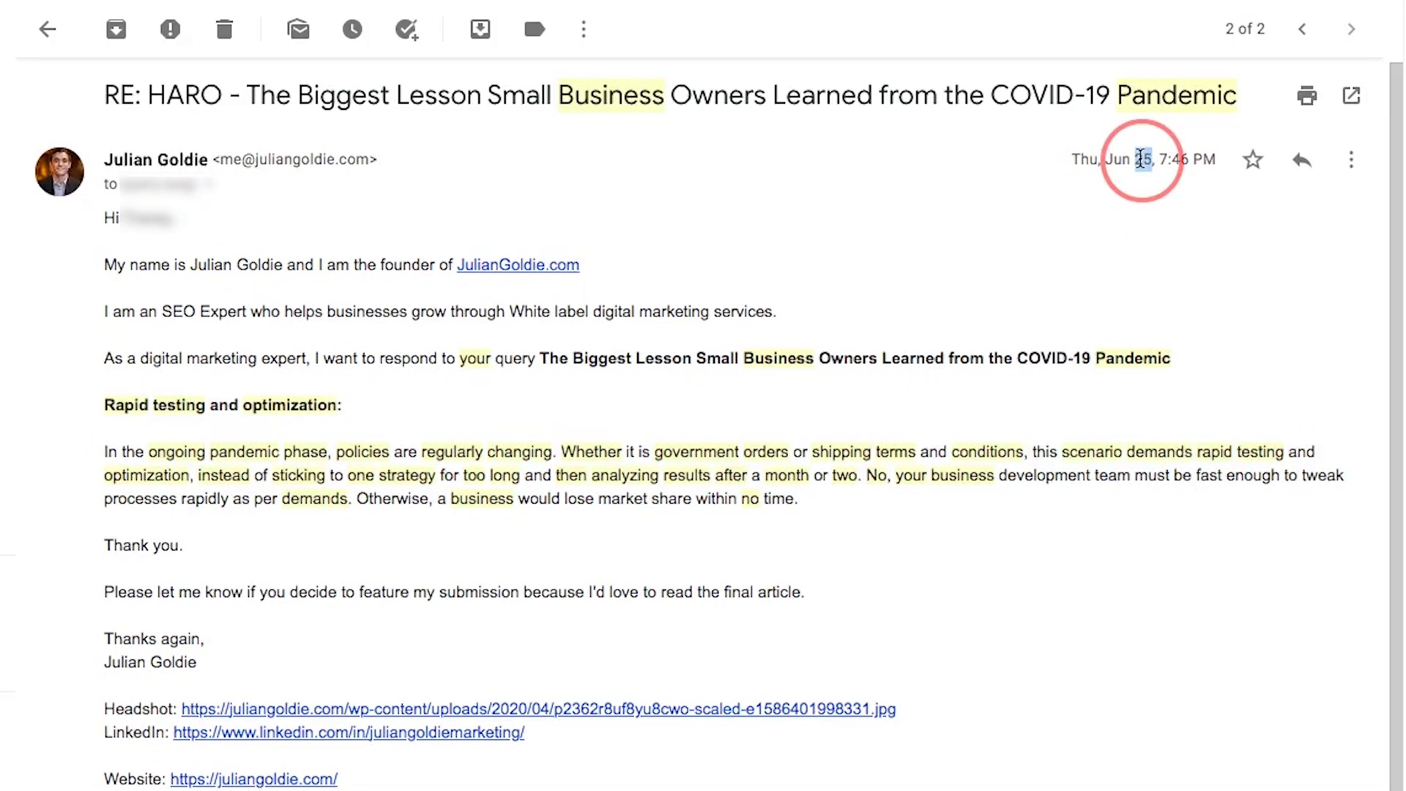
pyautogui.tripleClick(1141, 159)
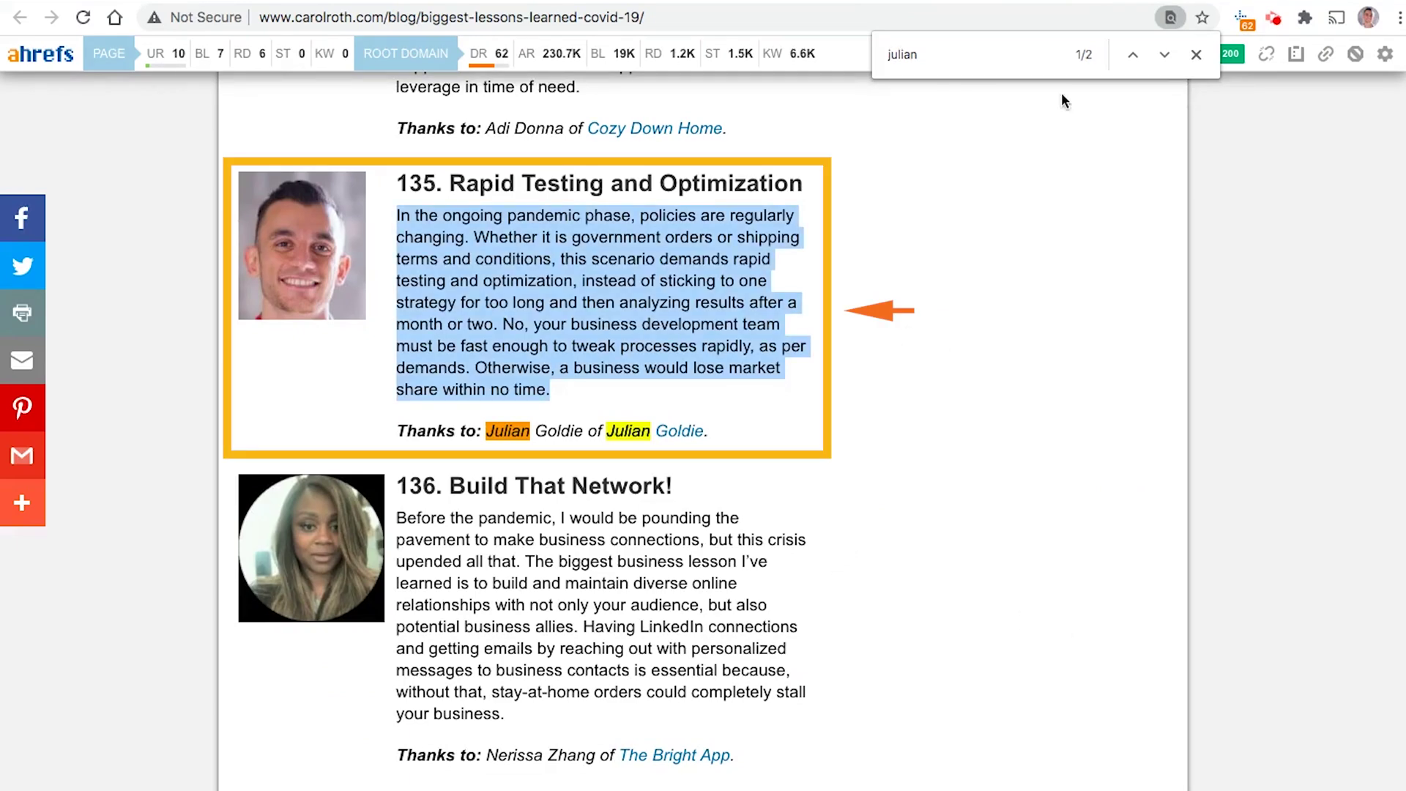
# Step: Highlight item 135's paragraph and credit line, then follow the credit link to juliangoldie.com
pyautogui.click(1197, 53)
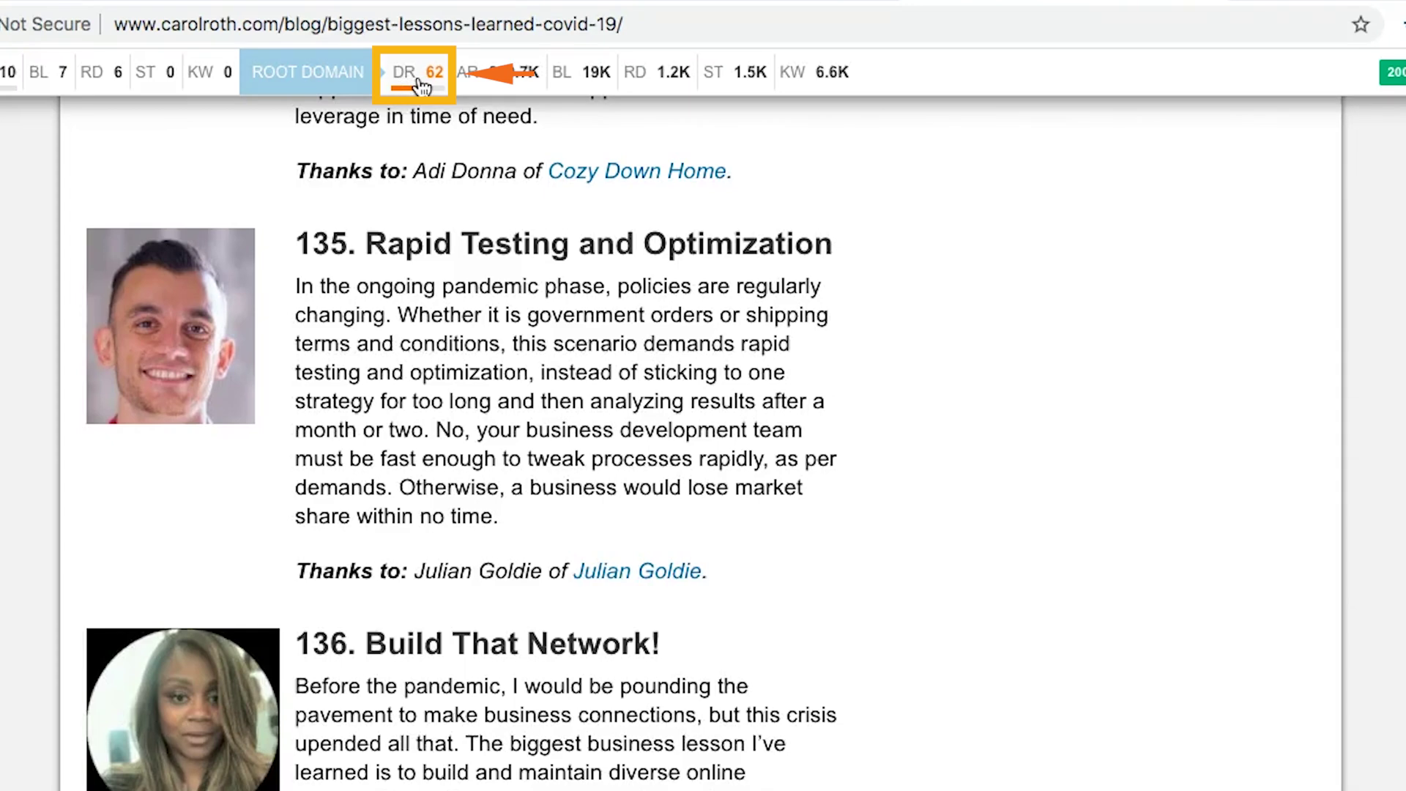
pyautogui.scroll(-3, 609, 439)
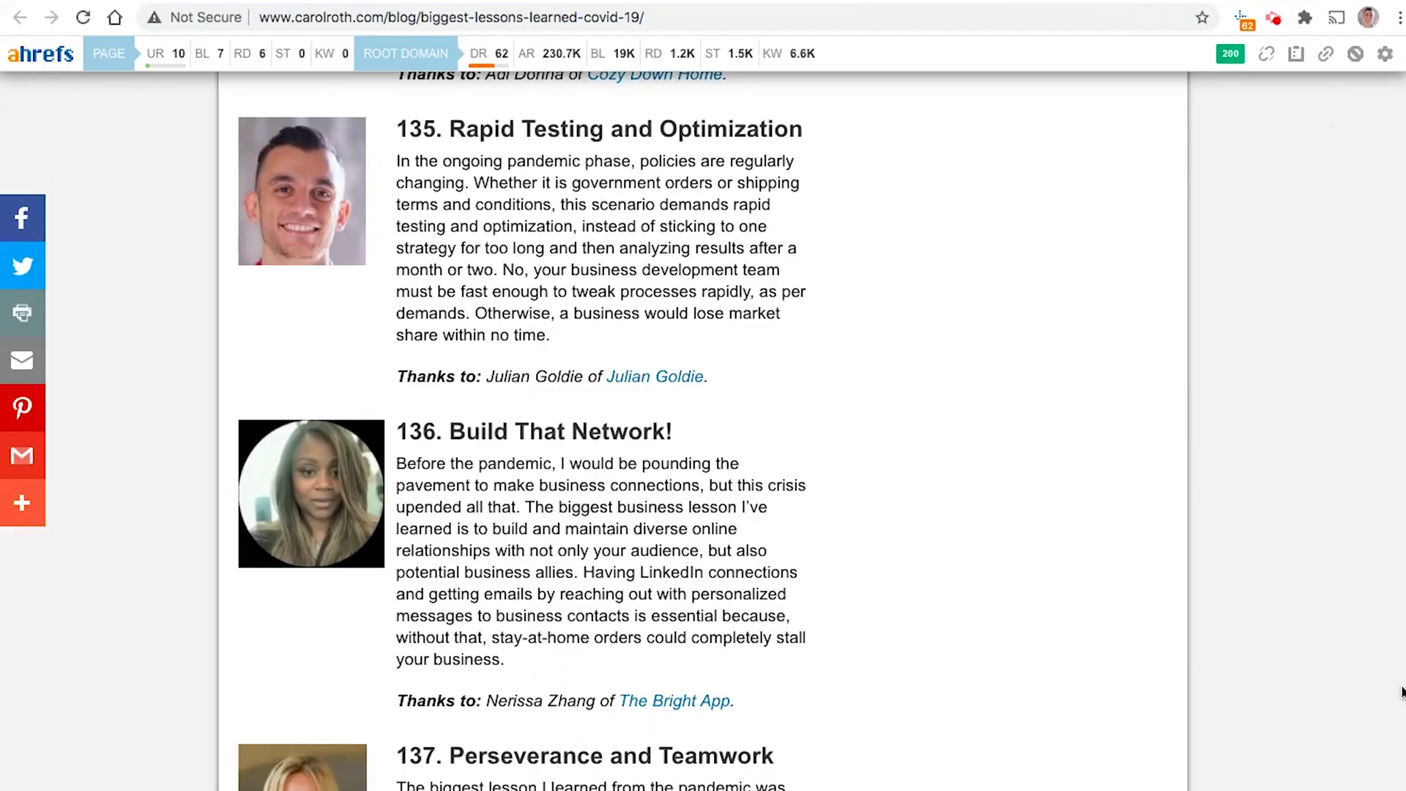
pyautogui.scroll(-1, 828, 455)
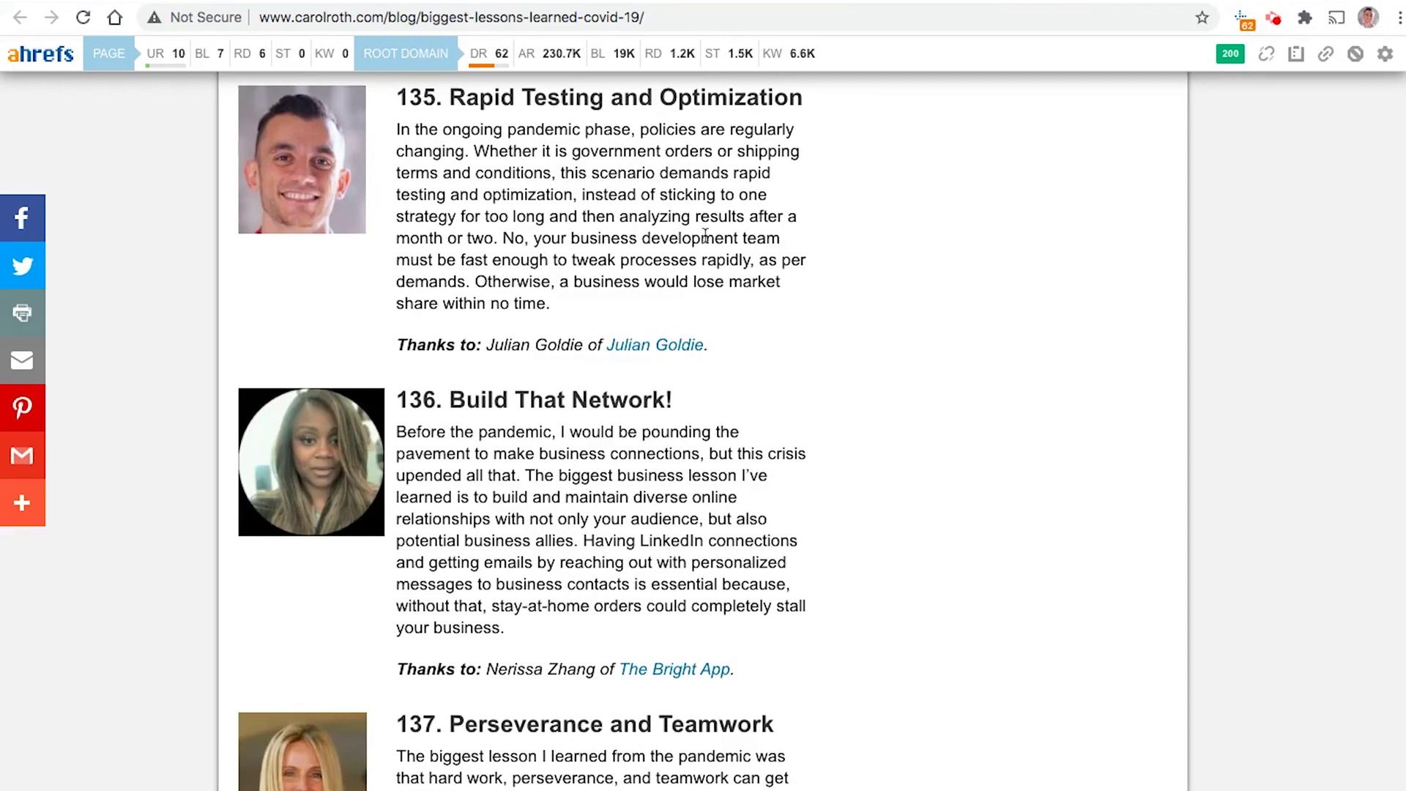
pyautogui.tripleClick(515, 347)
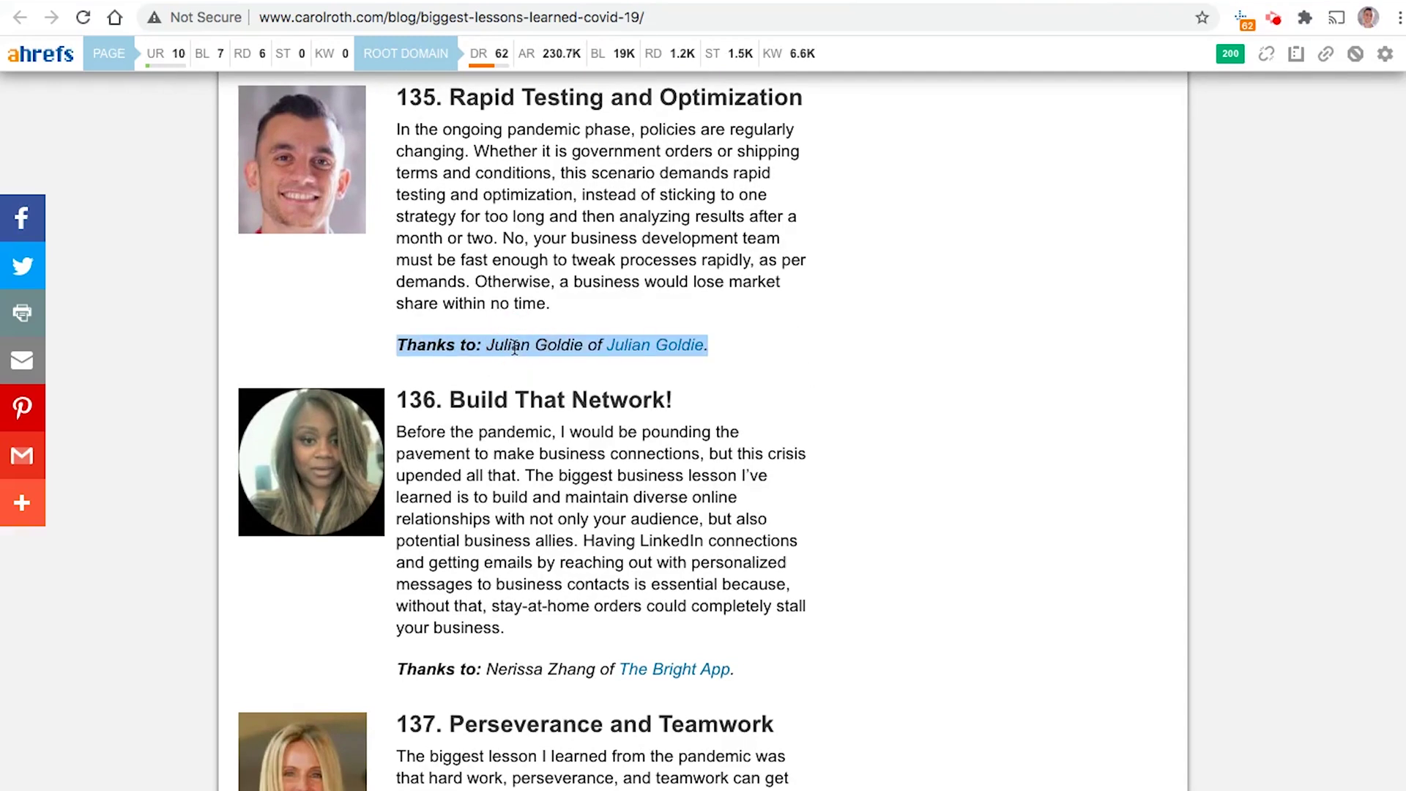
pyautogui.tripleClick(506, 151)
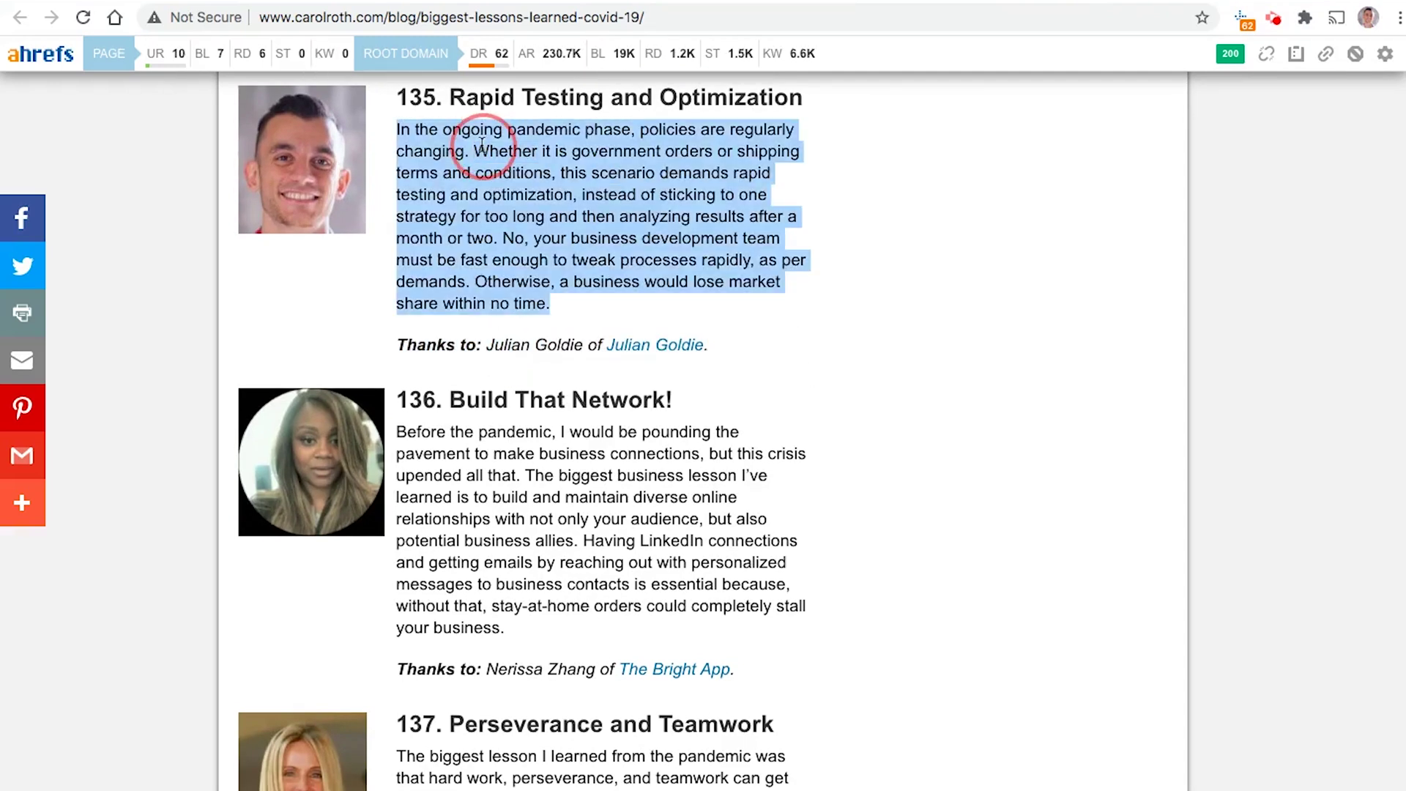
pyautogui.tripleClick(489, 199)
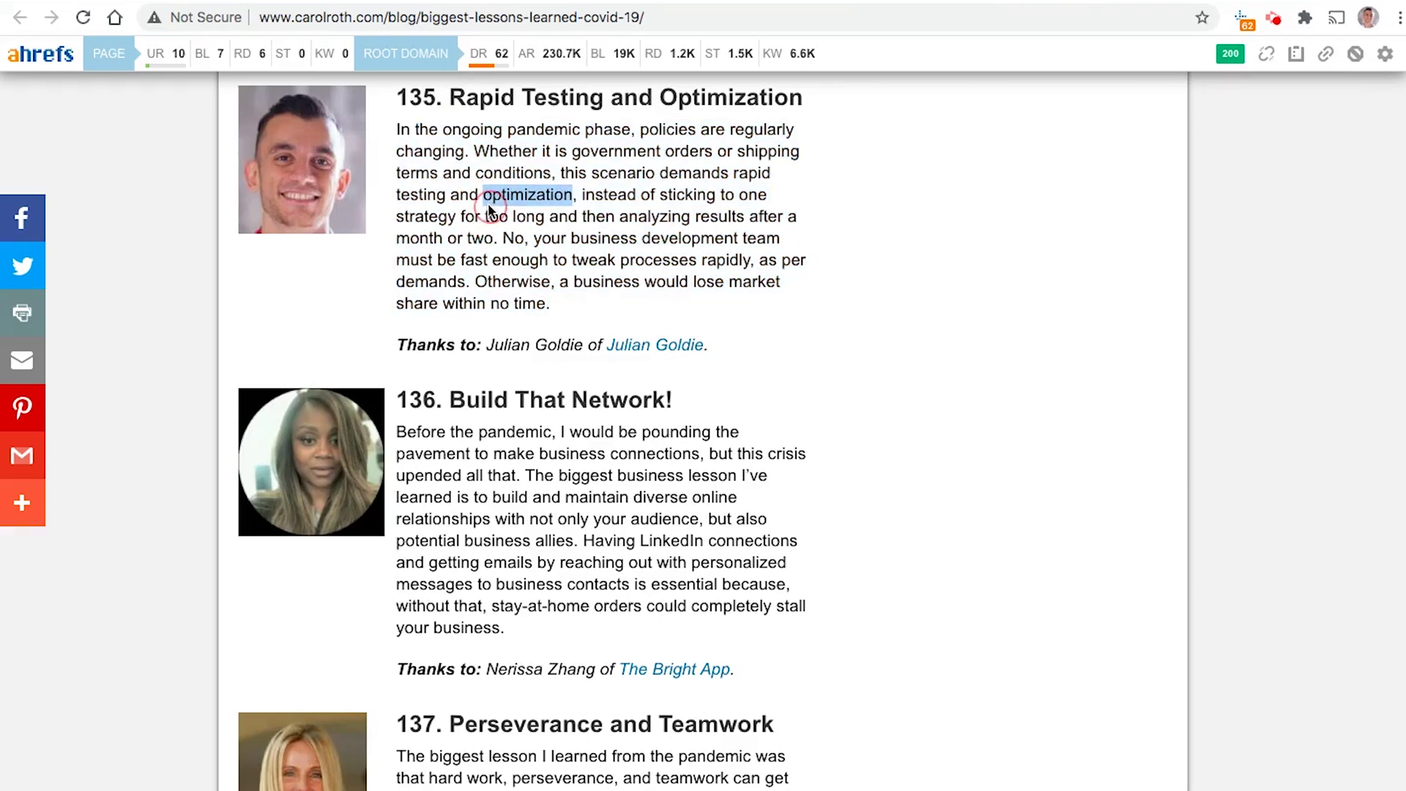
pyautogui.click(648, 348)
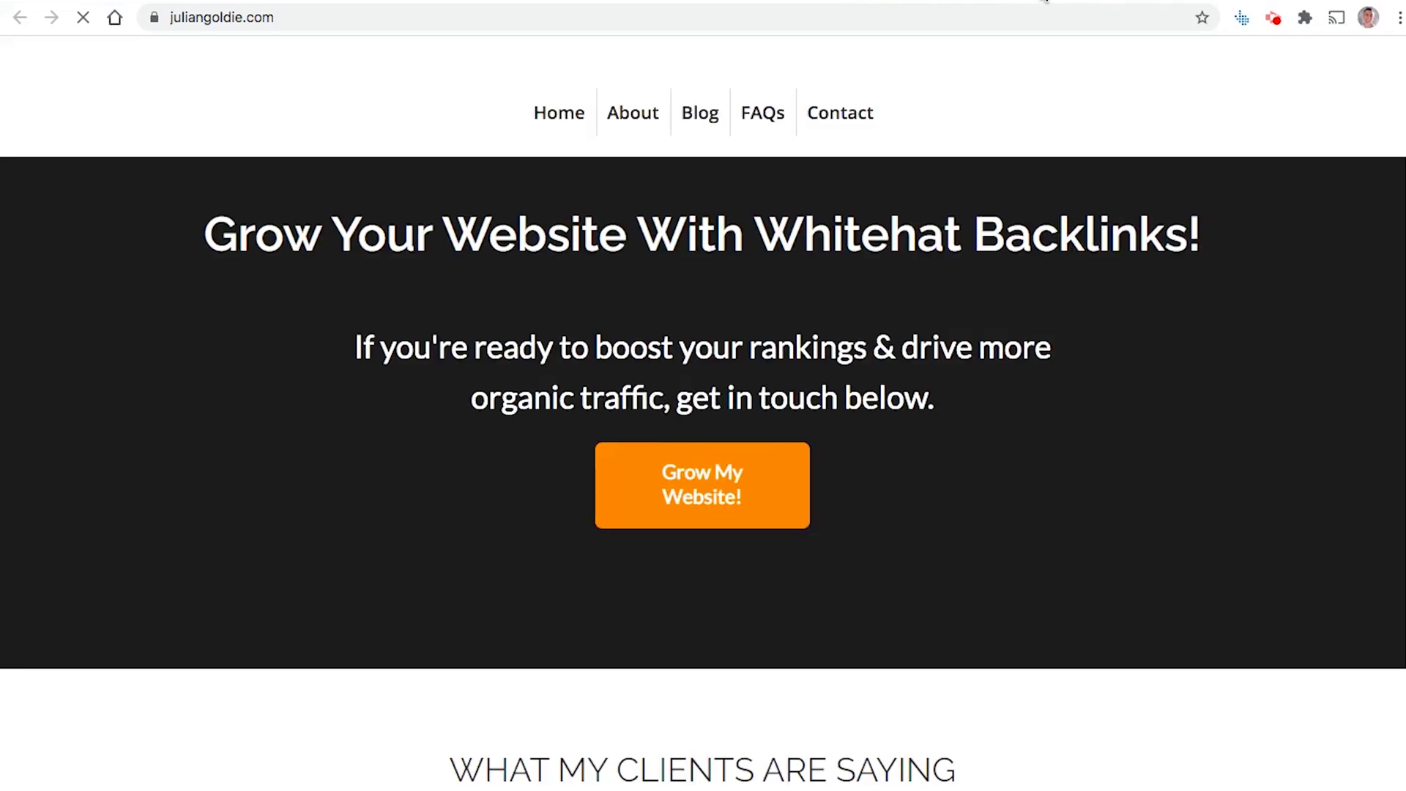
# Step: Compare the juliangoldie.com homepage with the carolroth.com article, ending on the article
pyautogui.click(1043, 0)
pyautogui.click(823, 342)
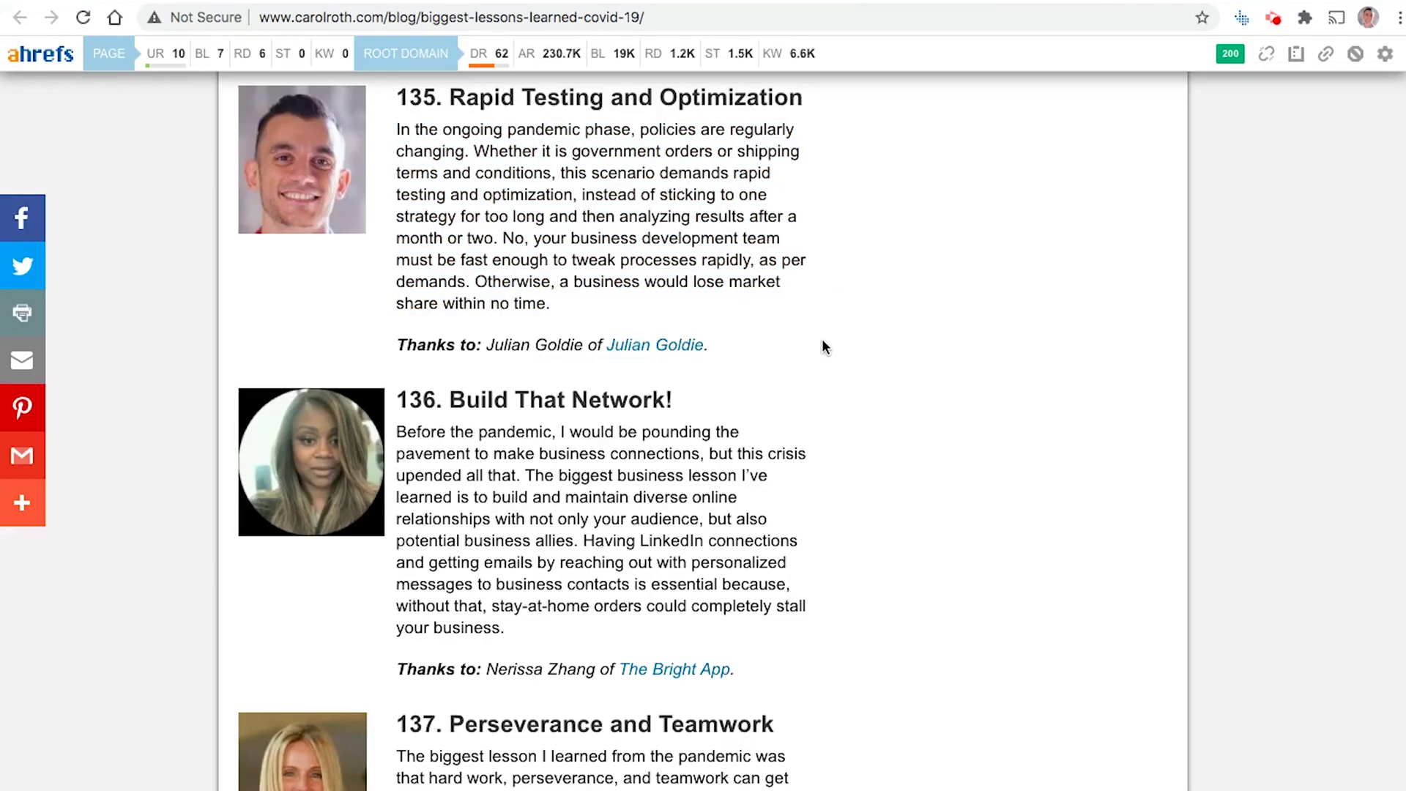
pyautogui.click(1190, 1)
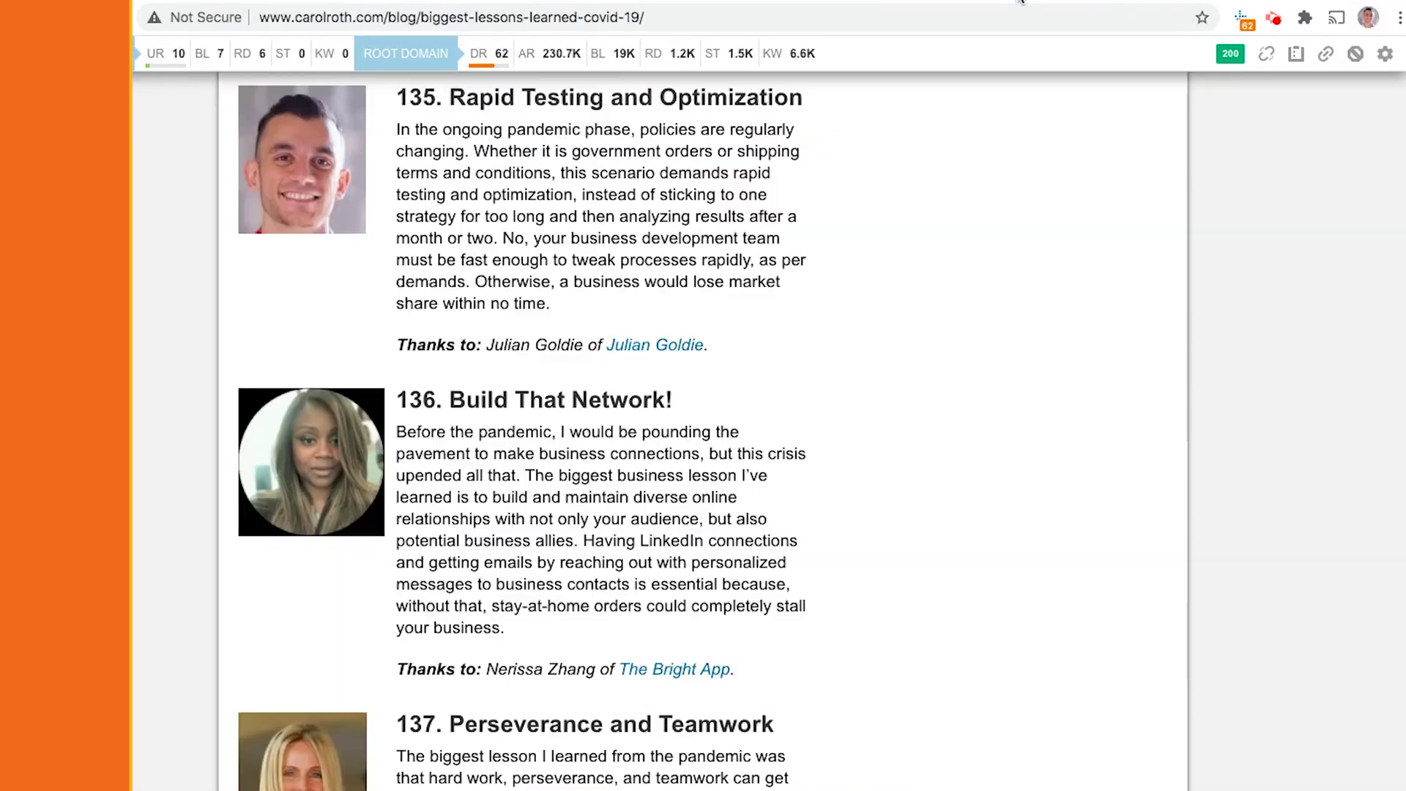
pyautogui.click(1022, 2)
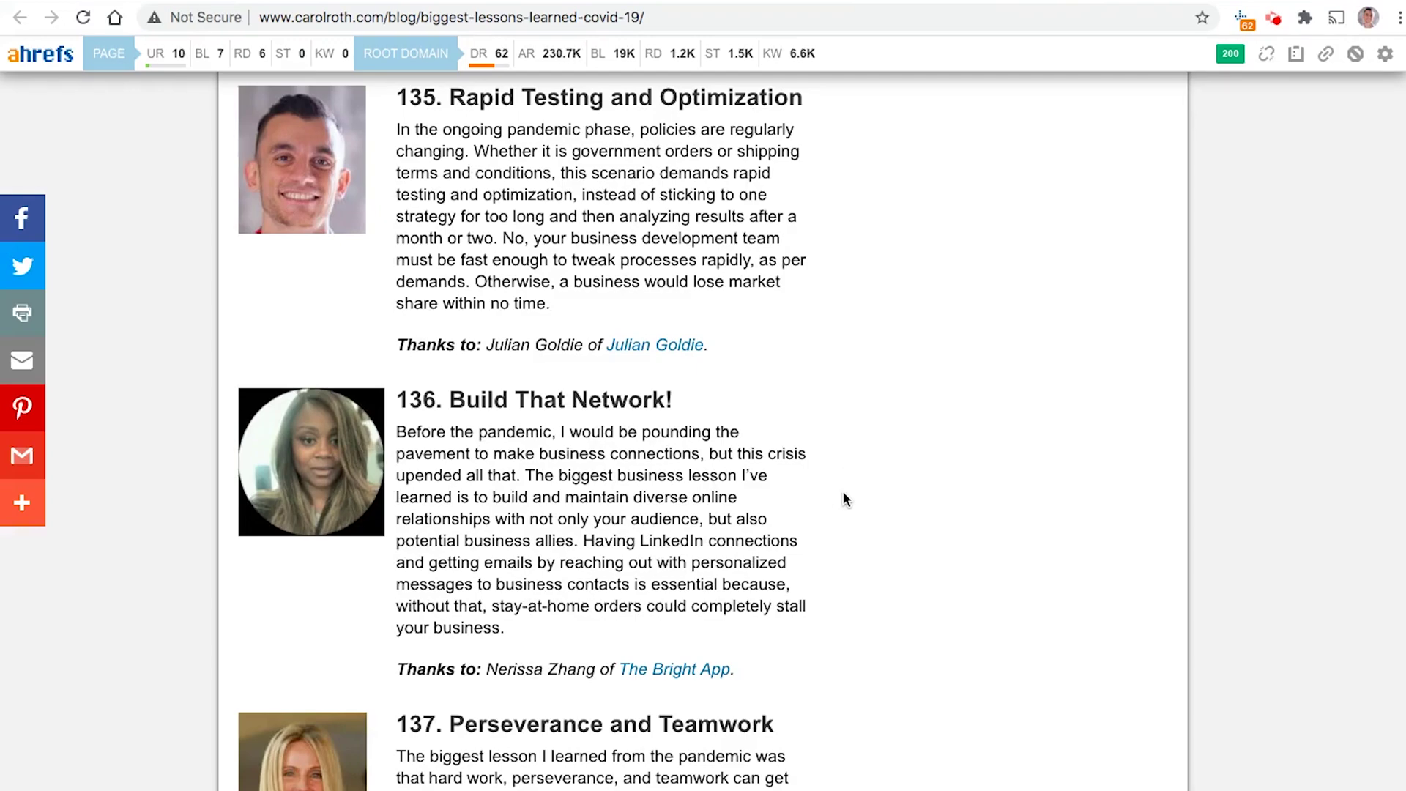
# Step: Scroll back to item 135 and select its paragraph and heading
pyautogui.scroll(-20, 848, 513)
pyautogui.scroll(20, 854, 546)
pyautogui.scroll(12, 869, 503)
pyautogui.scroll(-19, 867, 505)
pyautogui.scroll(-4, 864, 516)
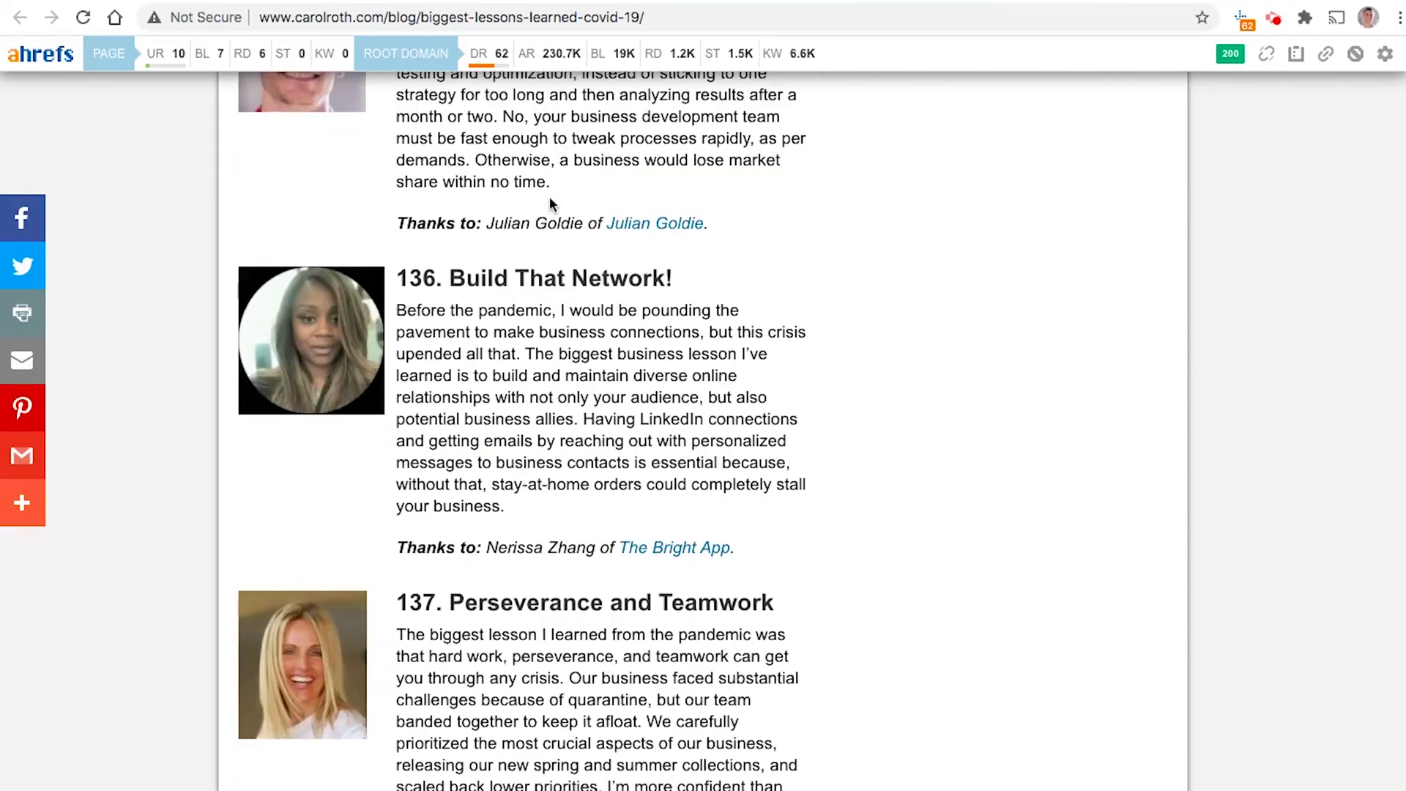
pyautogui.scroll(3, 599, 206)
pyautogui.tripleClick(565, 220)
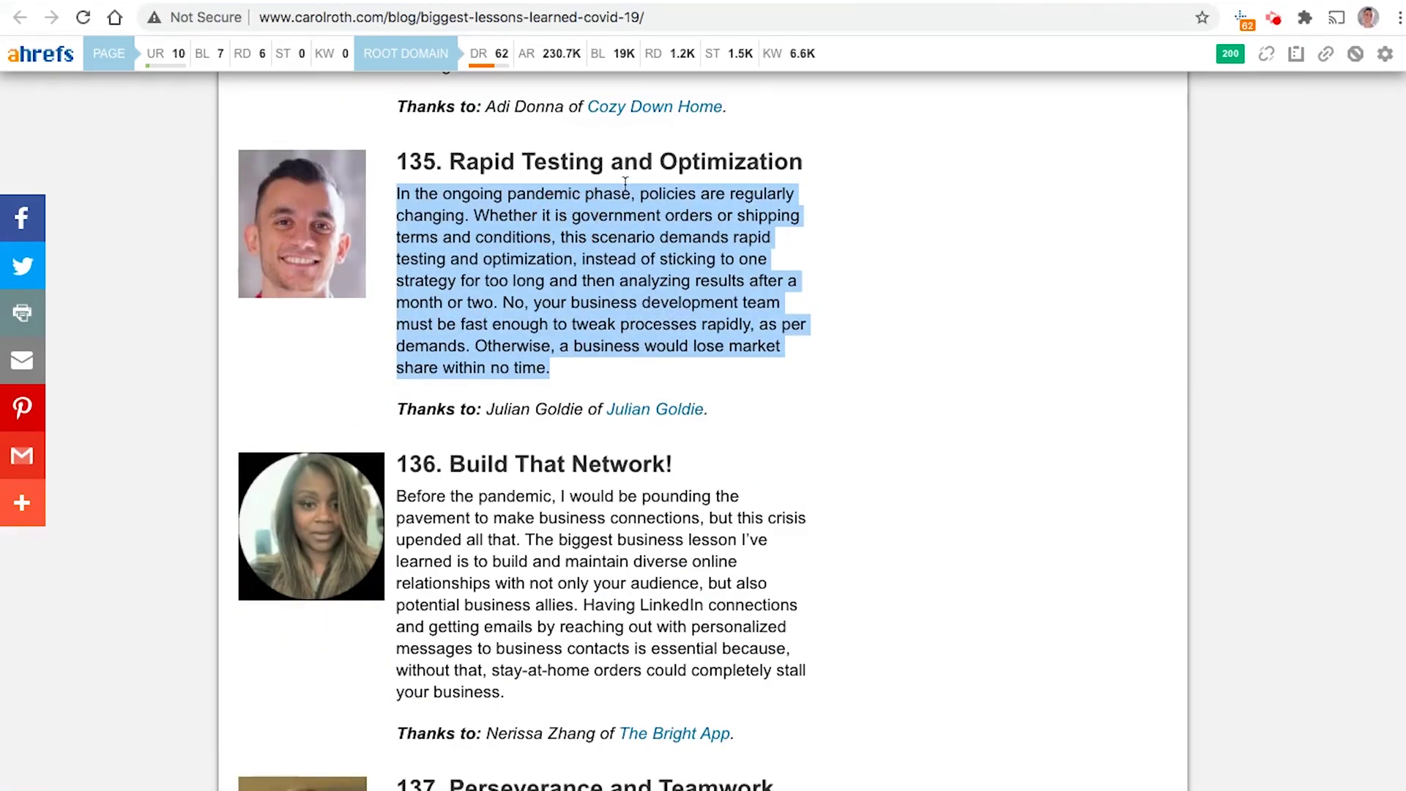
pyautogui.tripleClick(634, 160)
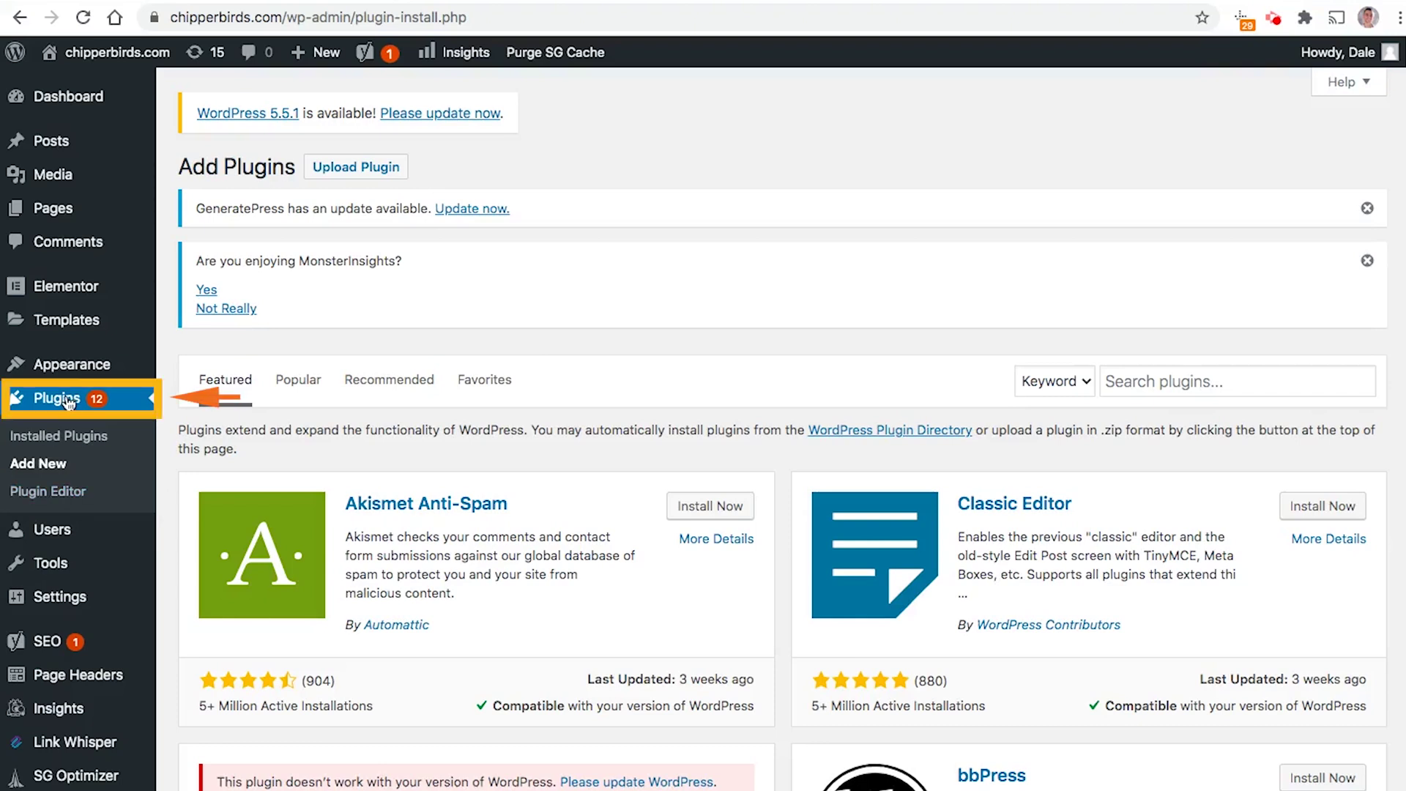
# Step: Search the WordPress plugin directory for ShortPixel Adaptive Images
pyautogui.click(282, 12)
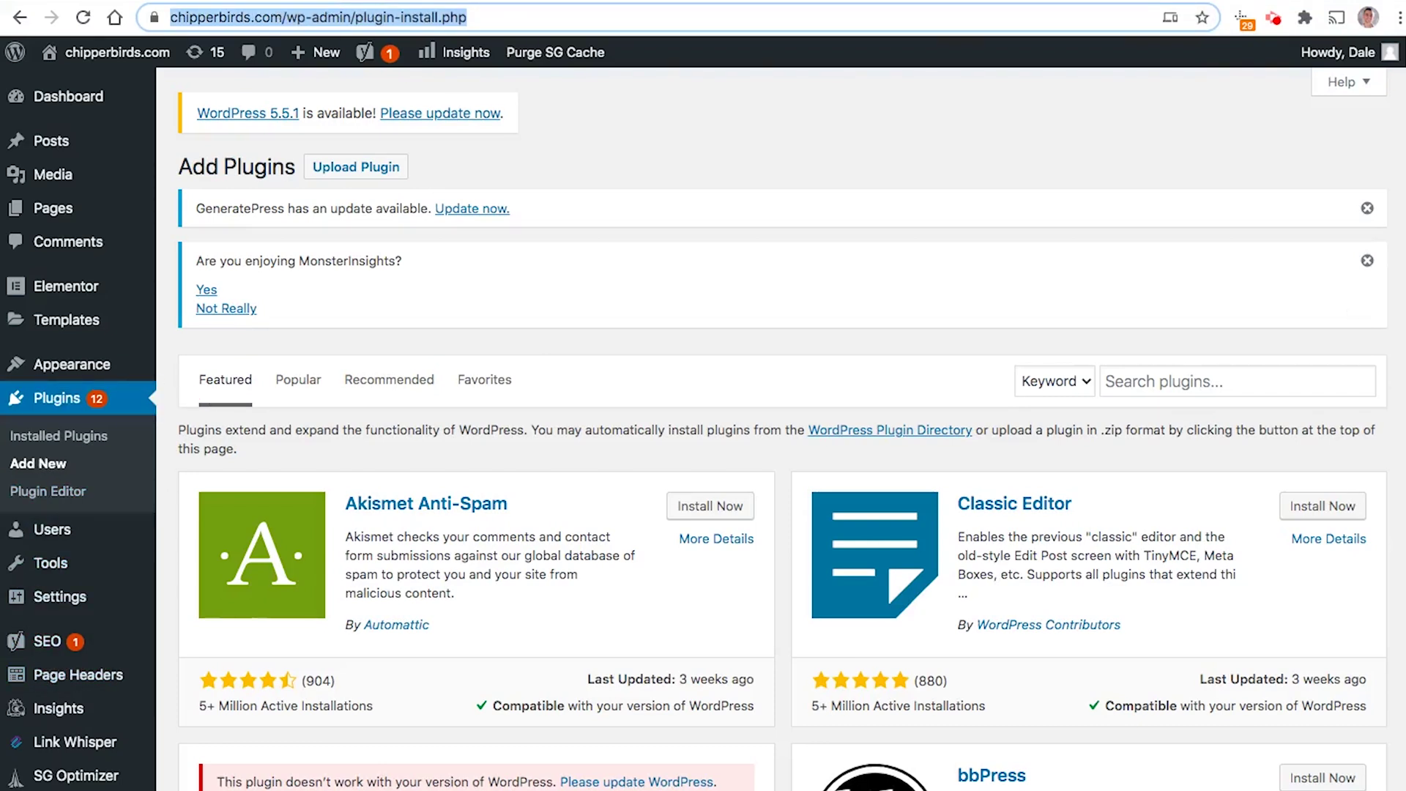
pyautogui.click(1300, 377)
pyautogui.write('ShortPixel Adaptive Images')
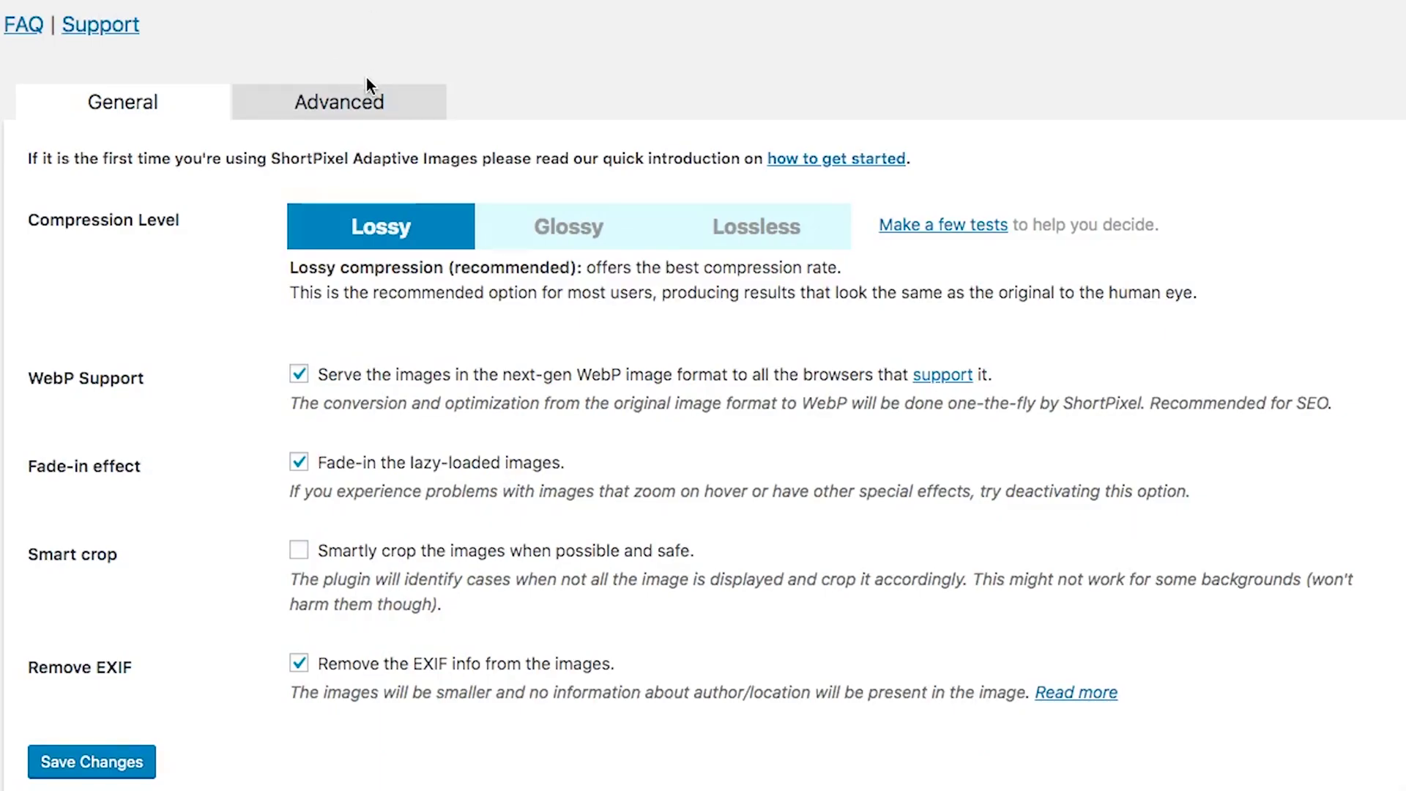
# Step: Review the ShortPixel Adaptive Images result (version 2.0.5, 10,000+ installations, 70 ratings) and open its details
pyautogui.click(375, 105)
pyautogui.click(183, 103)
pyautogui.scroll(3, 410, 476)
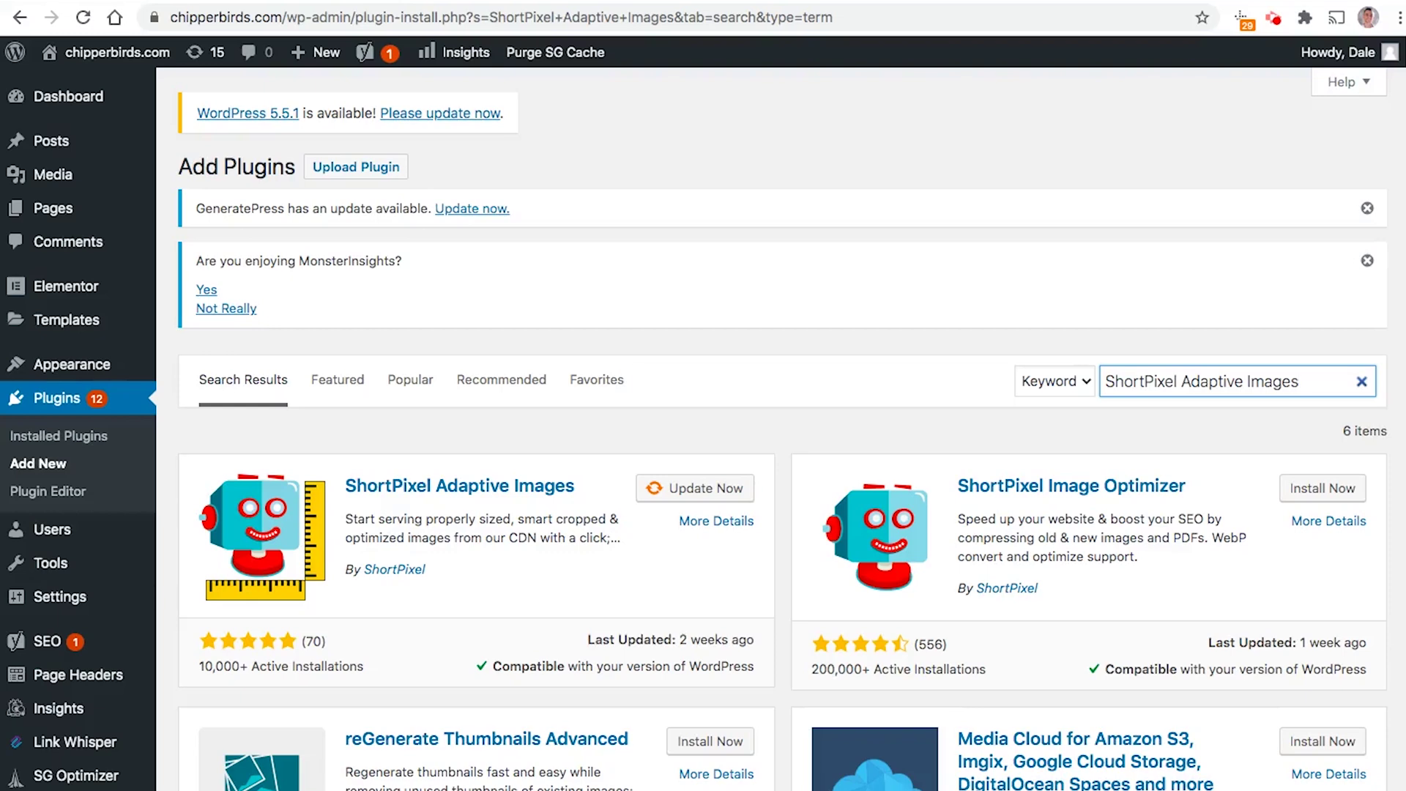
pyautogui.scroll(-3, 382, 206)
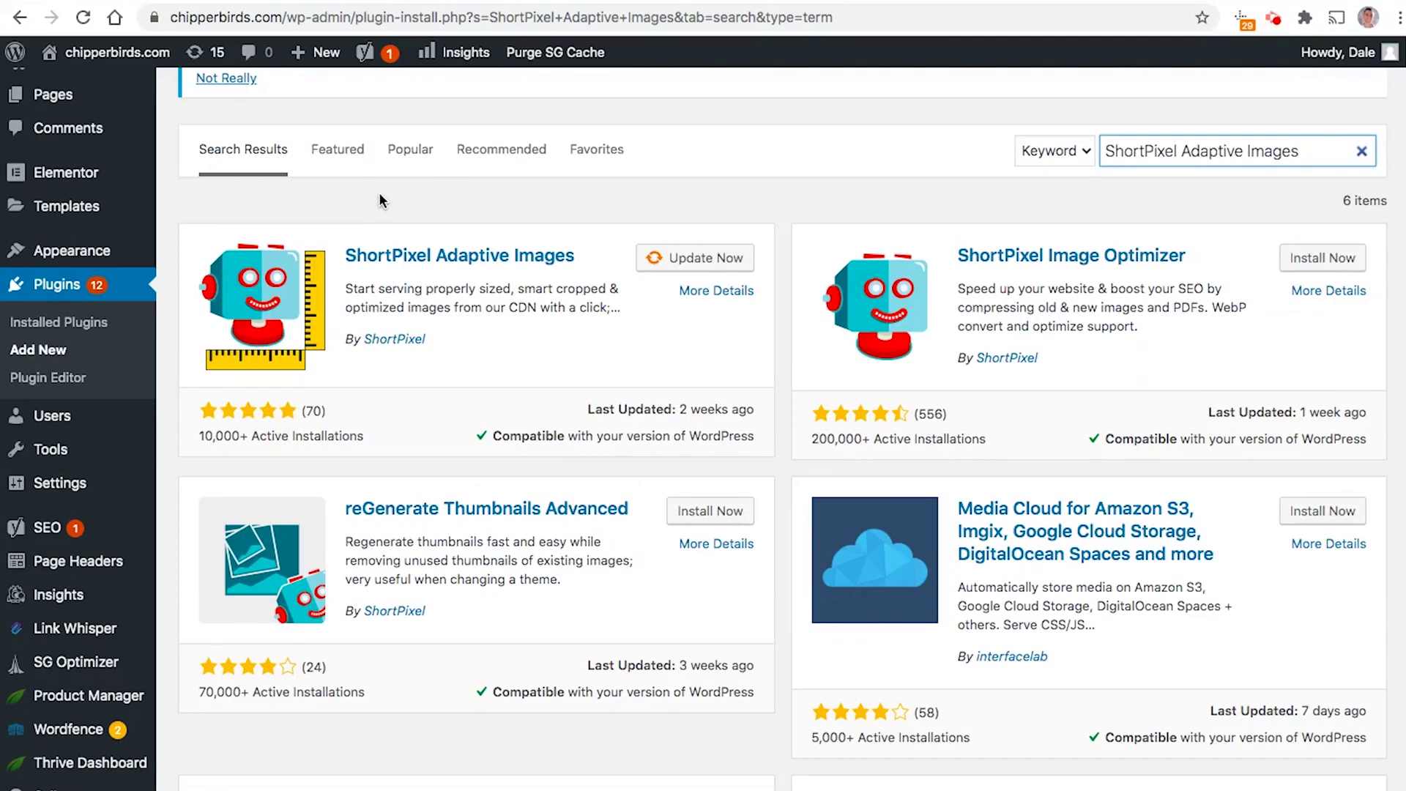
pyautogui.scroll(-1, 380, 199)
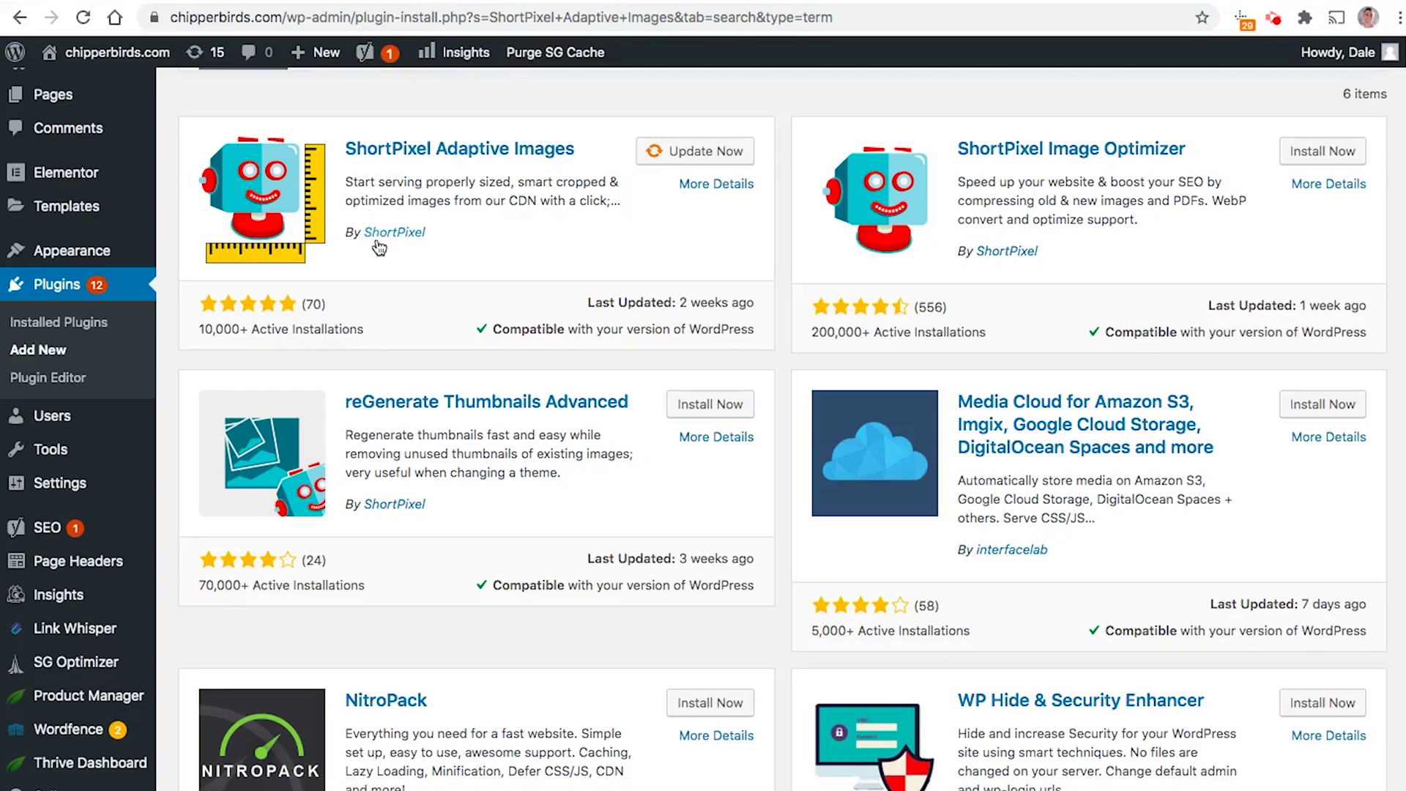
pyautogui.scroll(4, 378, 234)
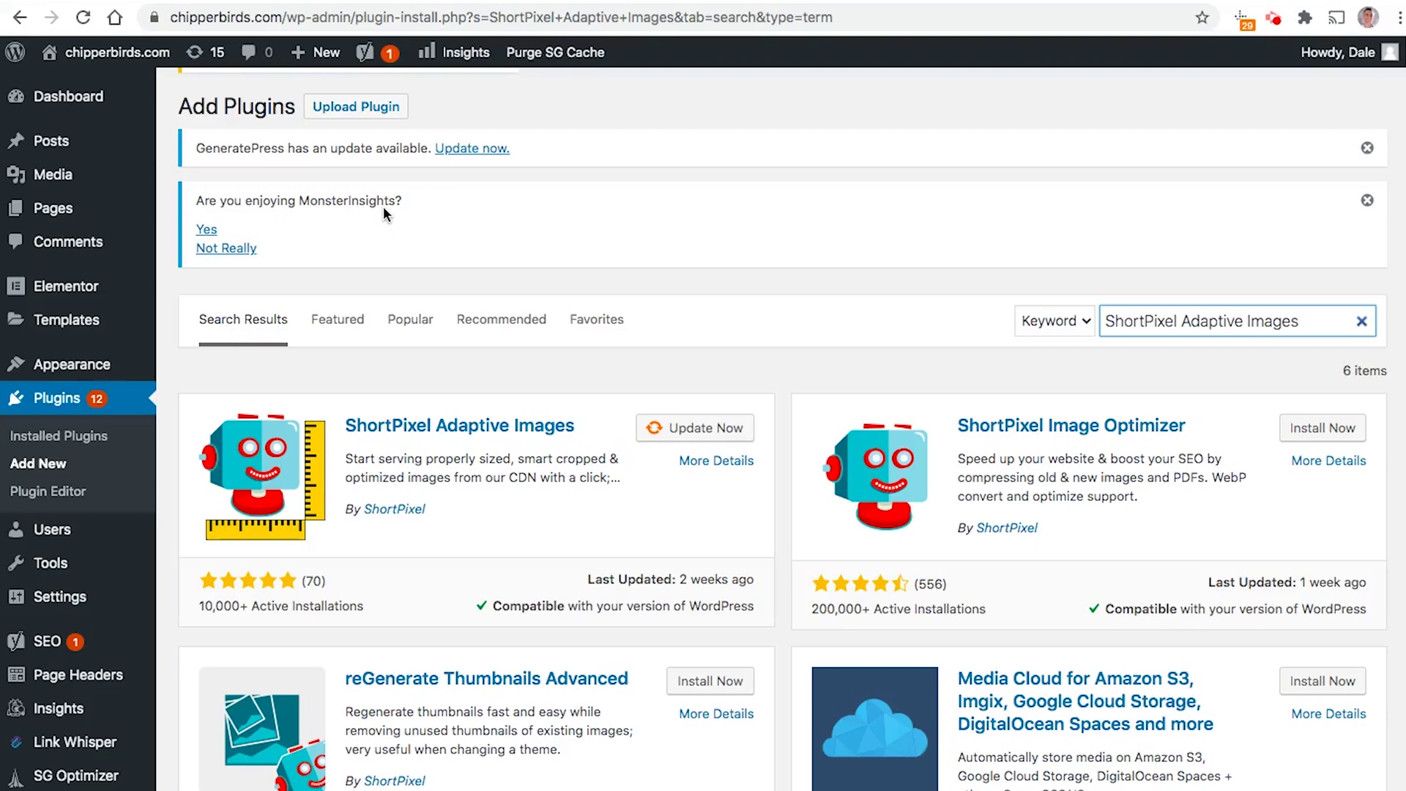
pyautogui.click(640, 286)
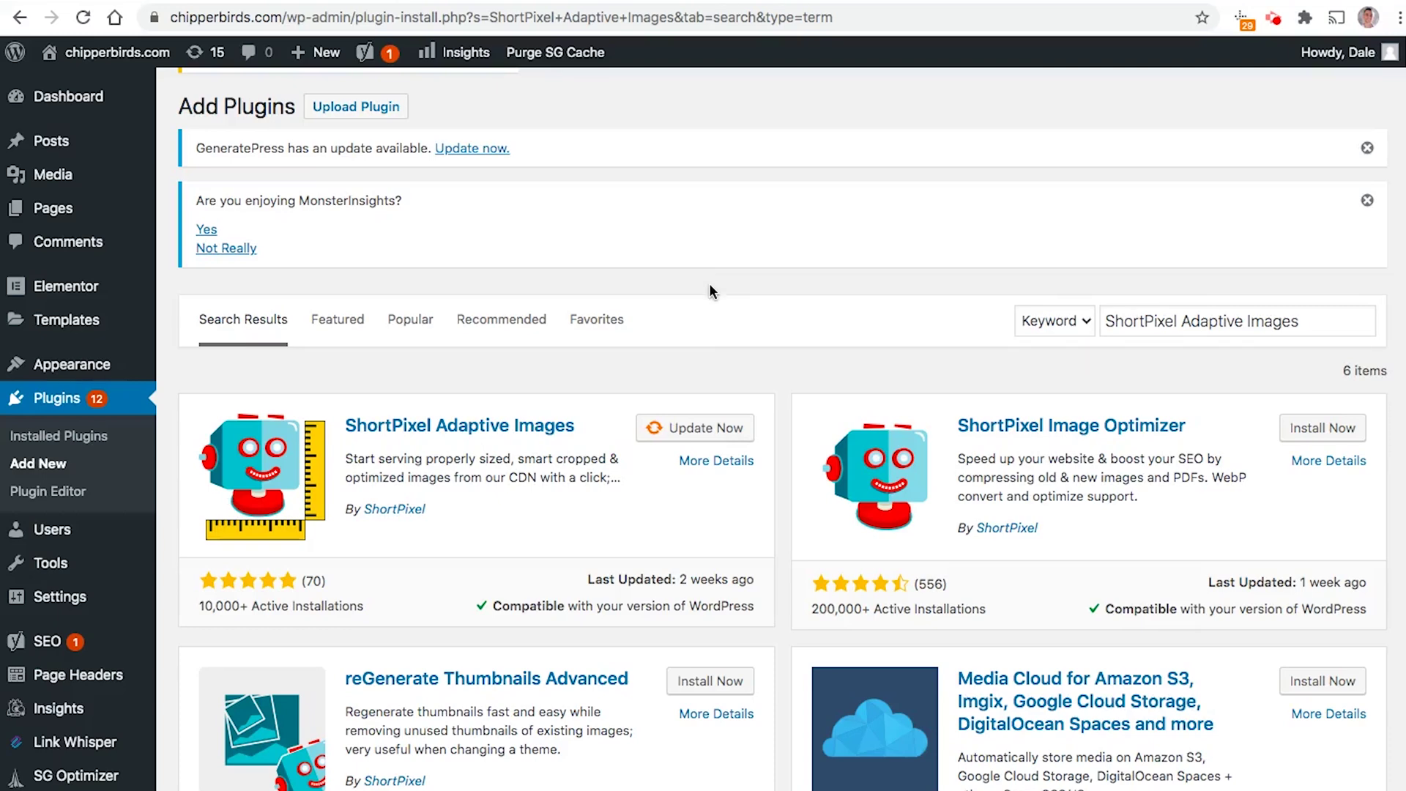
pyautogui.scroll(-2, 740, 297)
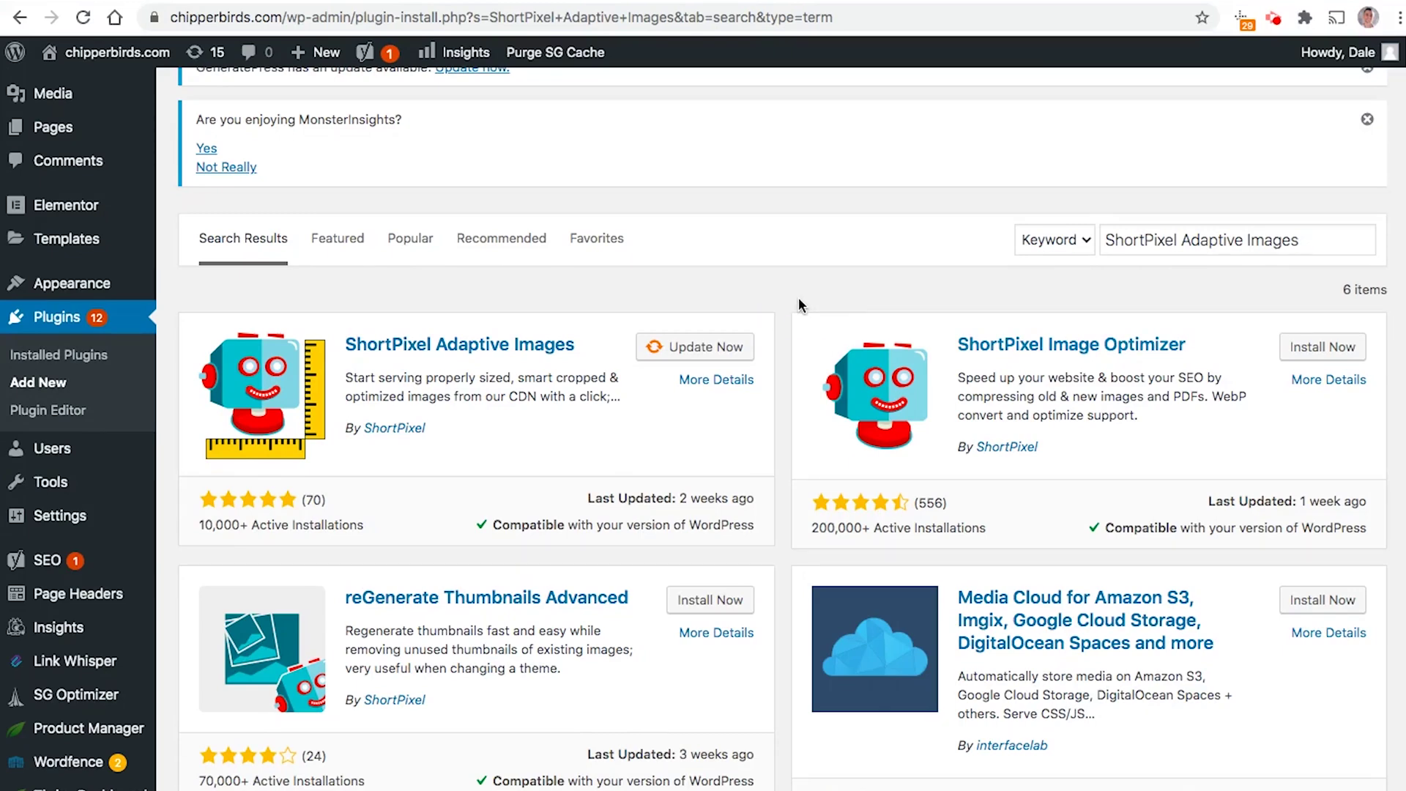
pyautogui.scroll(-10, 798, 296)
pyautogui.scroll(14, 793, 312)
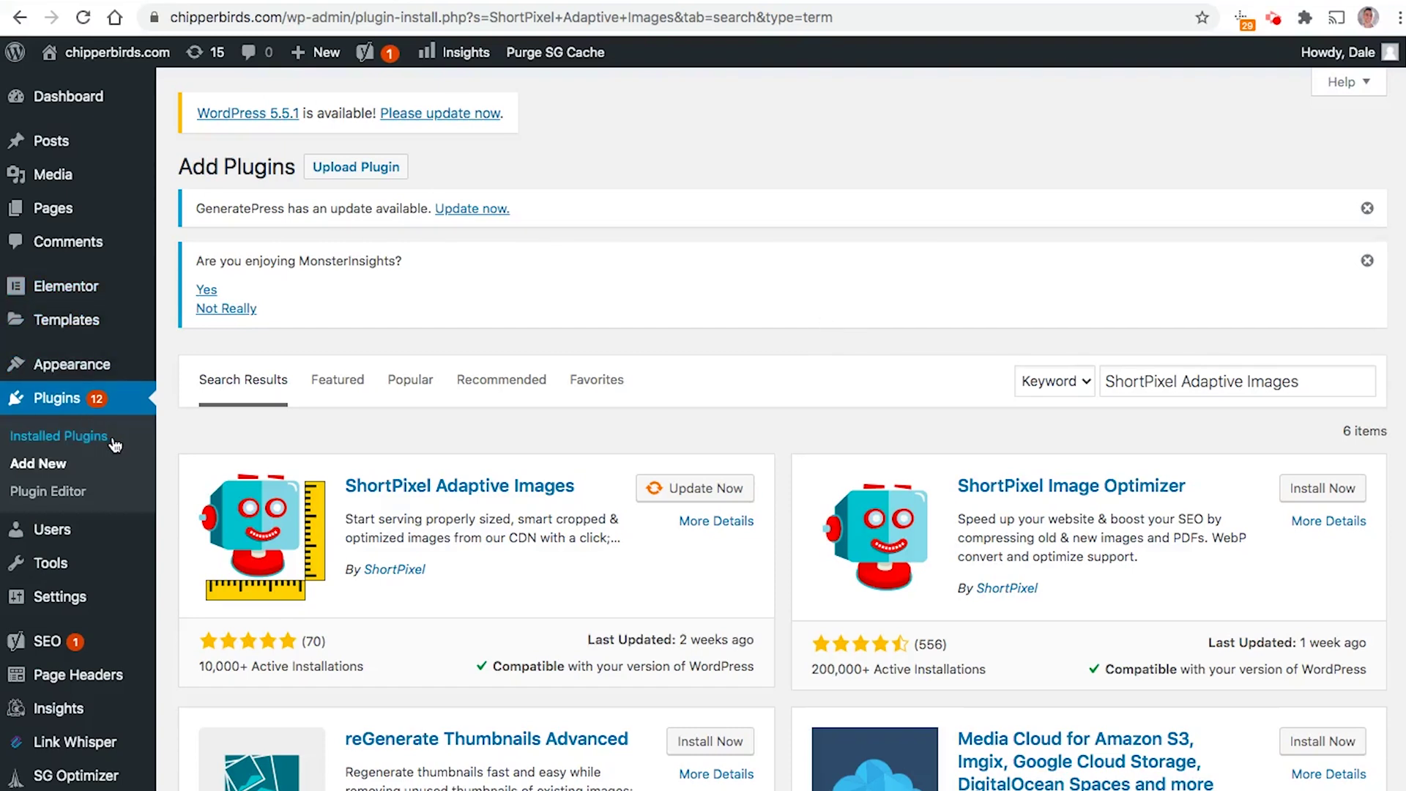
pyautogui.click(521, 491)
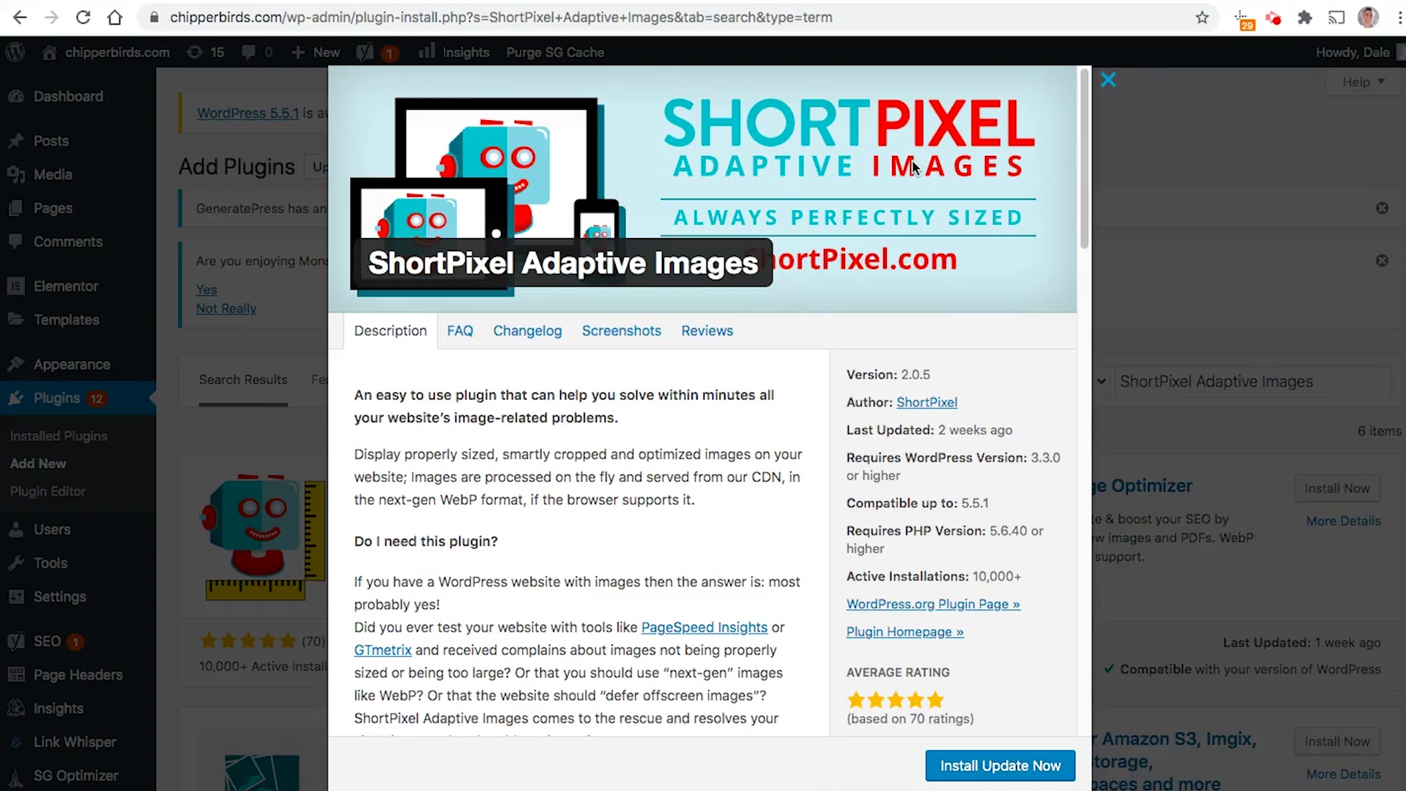
# Step: Scroll through the ShortPixel Adaptive Images description, features and pricing
pyautogui.scroll(-8, 957, 258)
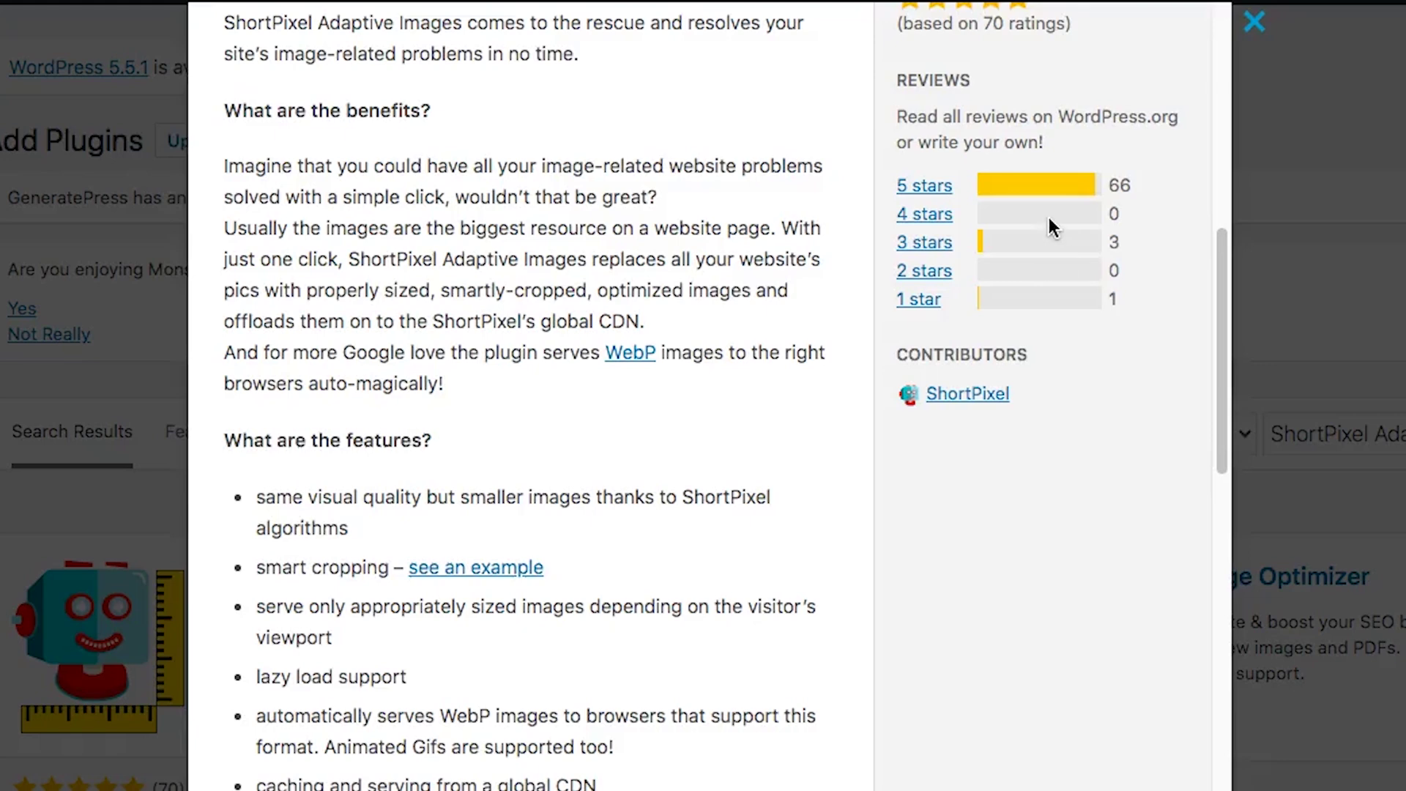
pyautogui.scroll(10, 891, 173)
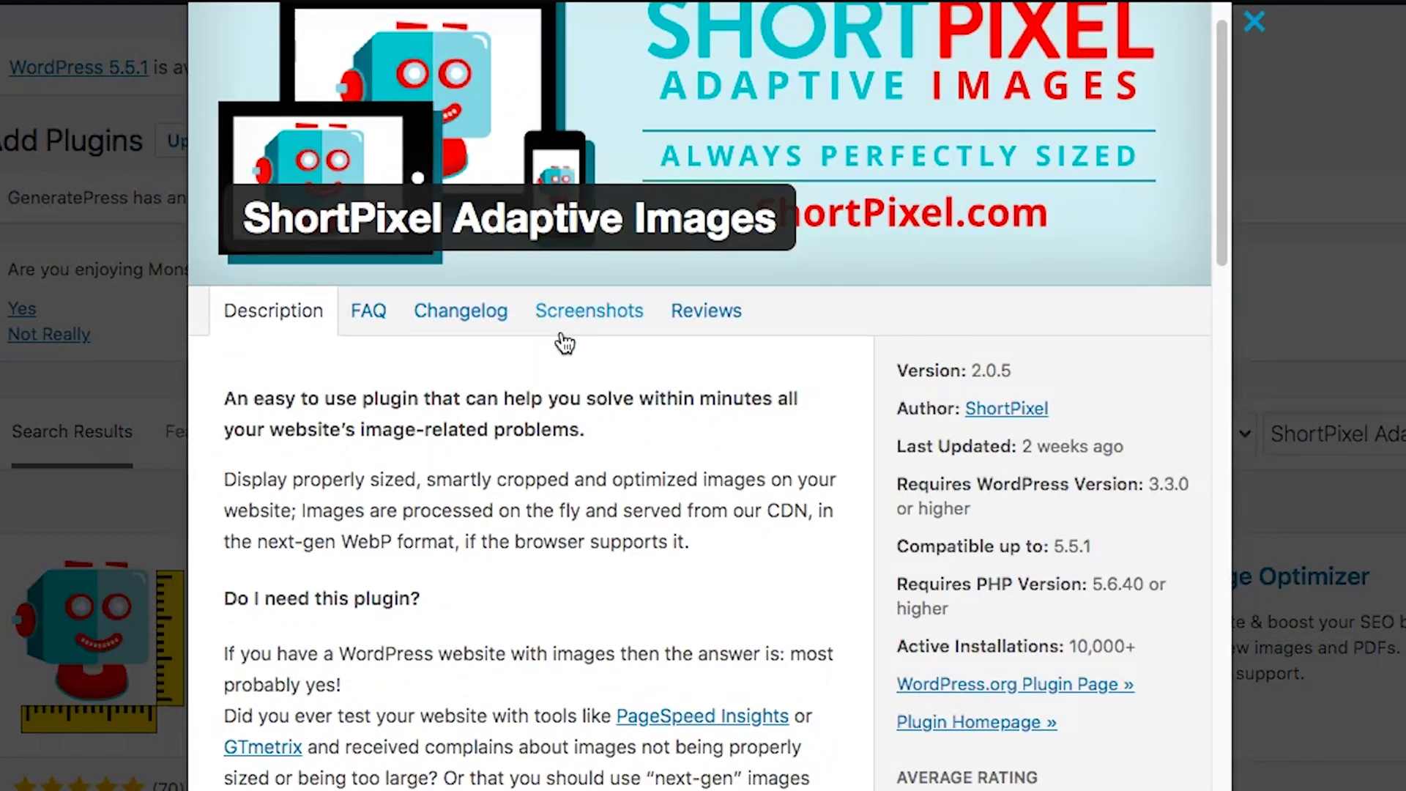
pyautogui.scroll(-10, 573, 371)
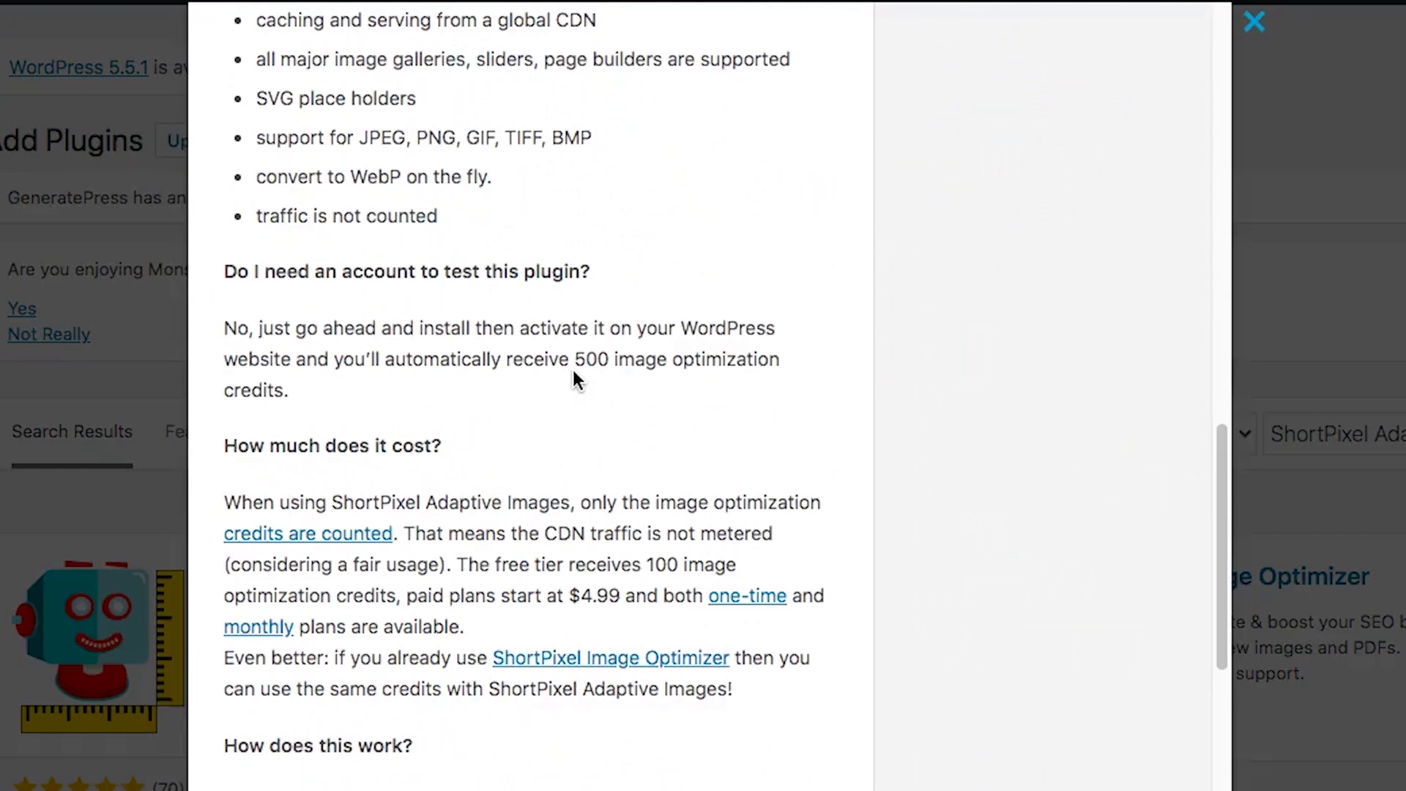
pyautogui.scroll(-8, 577, 371)
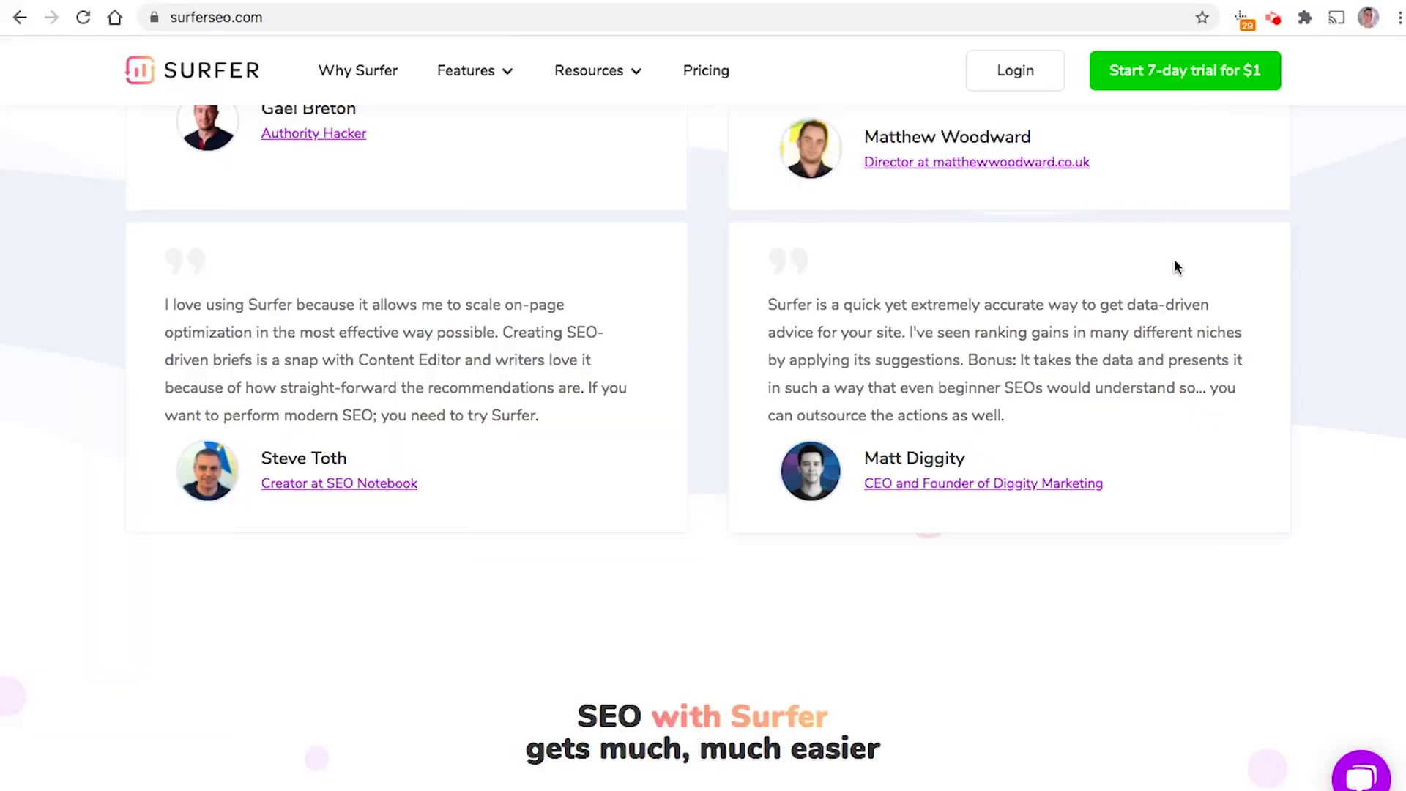
# Step: Scroll through the surferseo.com homepage to look over its features
pyautogui.scroll(-10, 1175, 267)
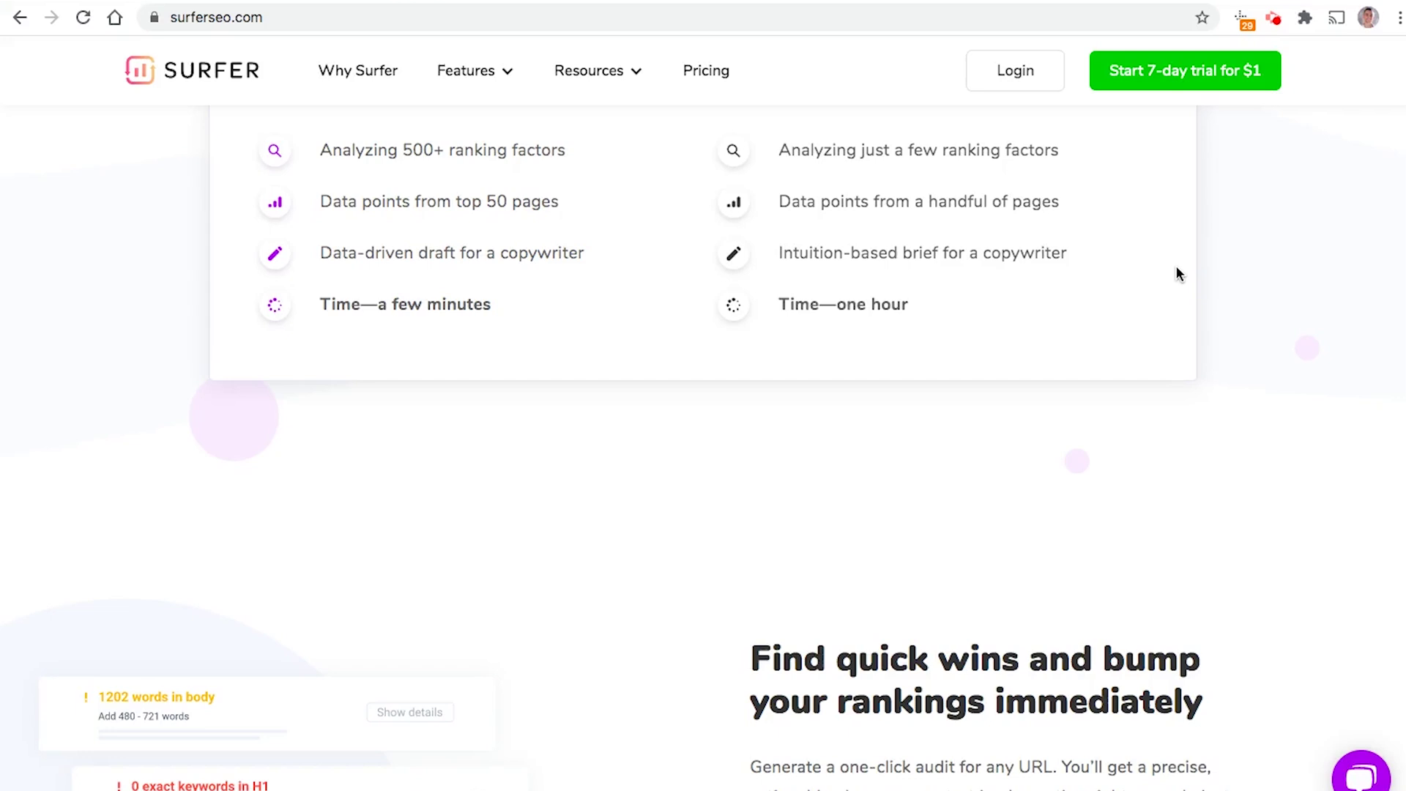
pyautogui.scroll(20, 1175, 265)
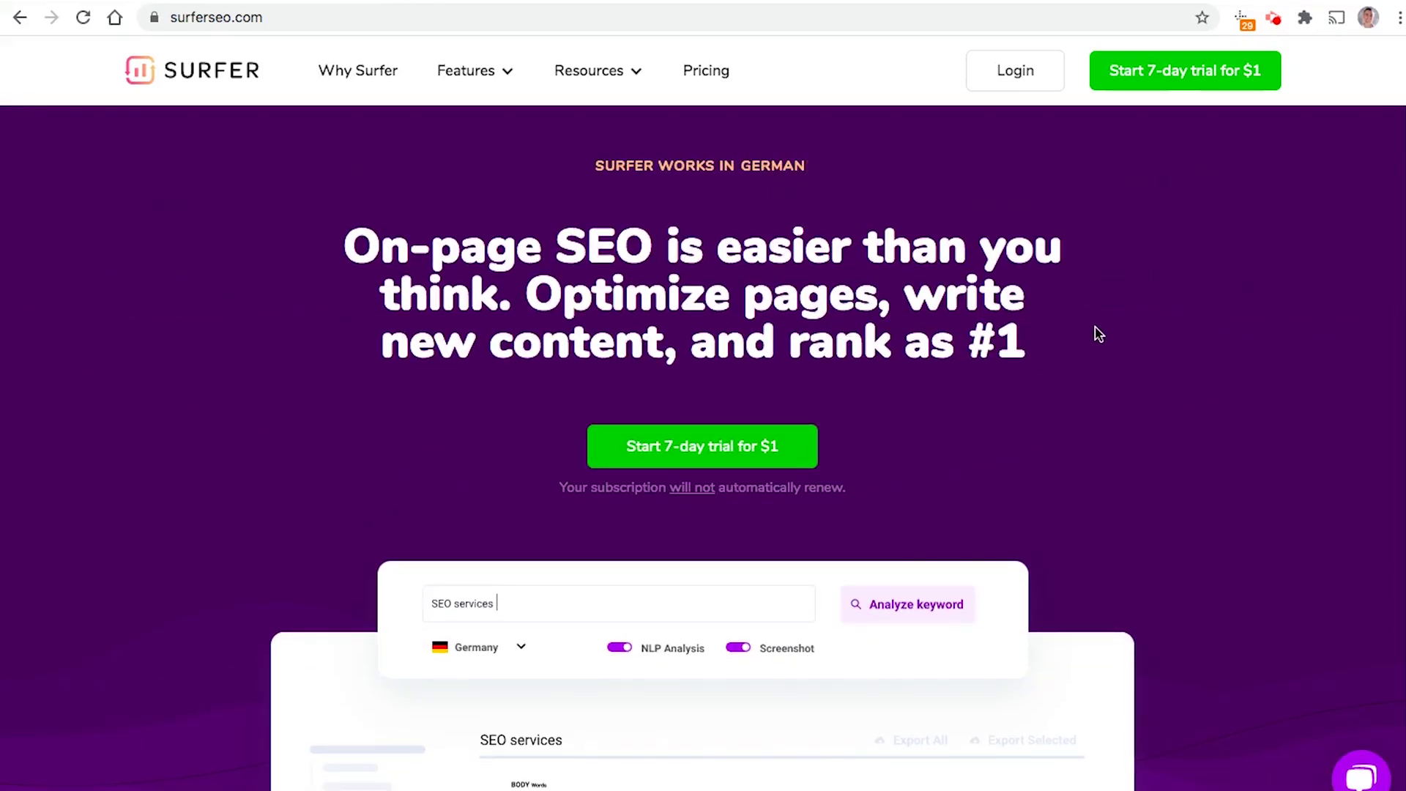
pyautogui.scroll(-20, 1179, 337)
pyautogui.scroll(-6, 1188, 325)
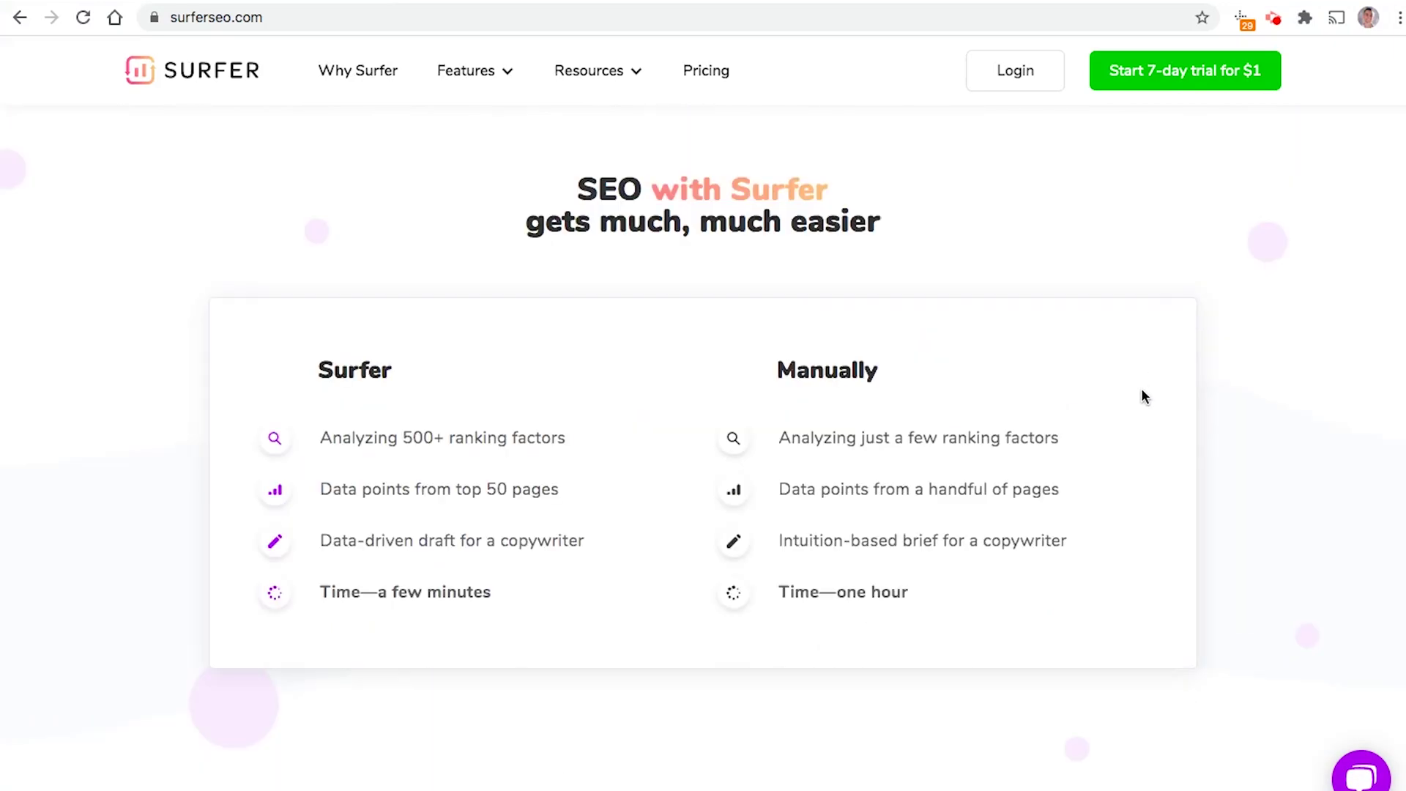
pyautogui.scroll(-3, 1128, 417)
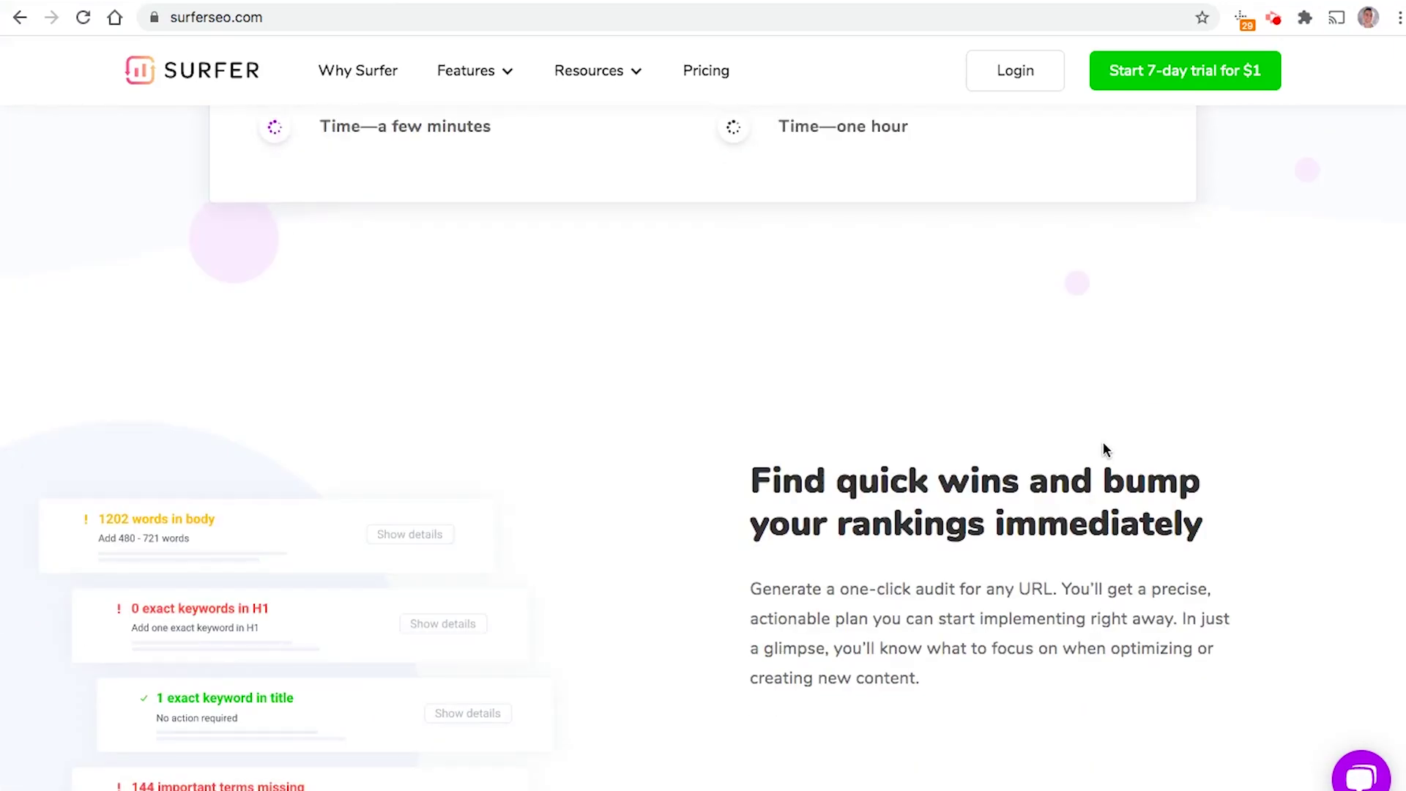
pyautogui.scroll(-10, 1137, 380)
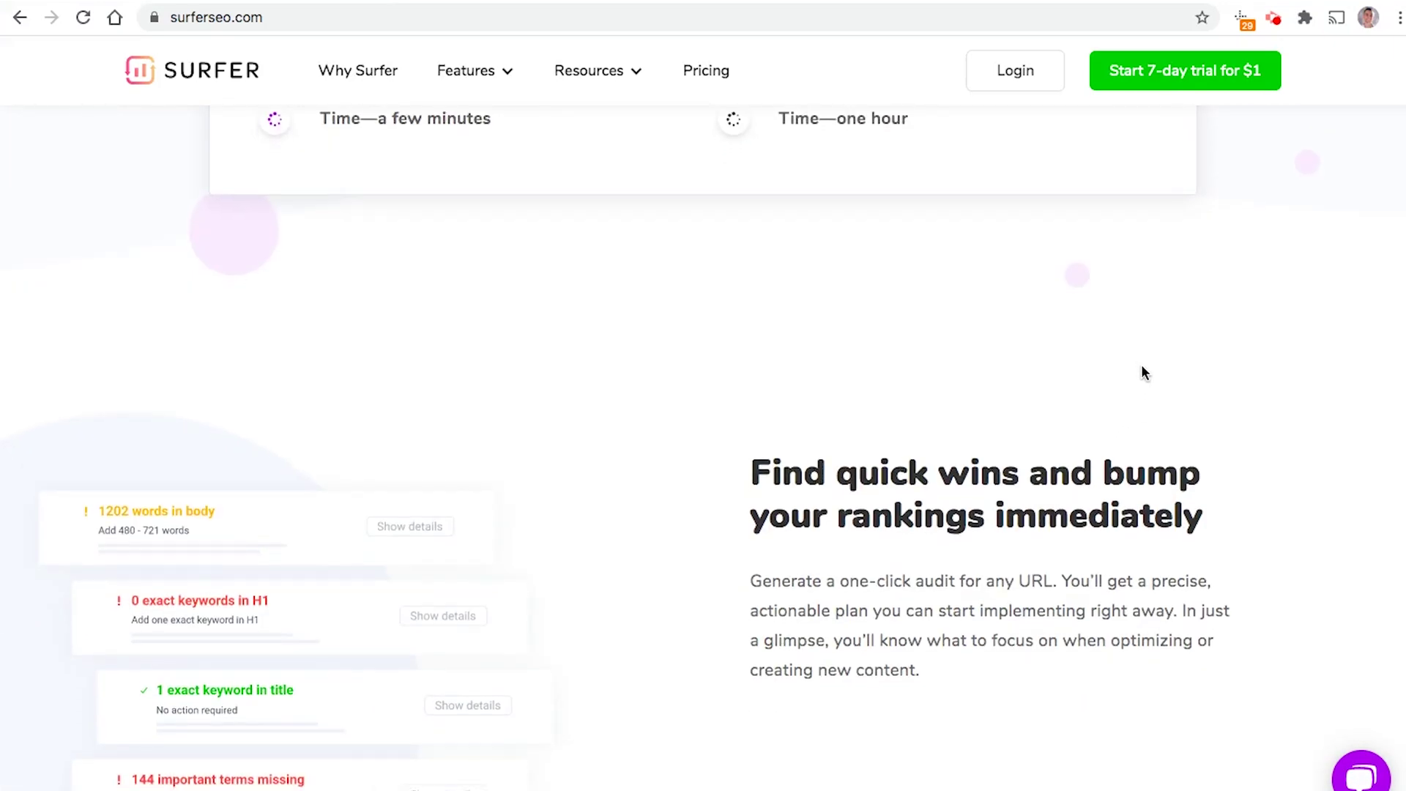
pyautogui.scroll(20, 1132, 414)
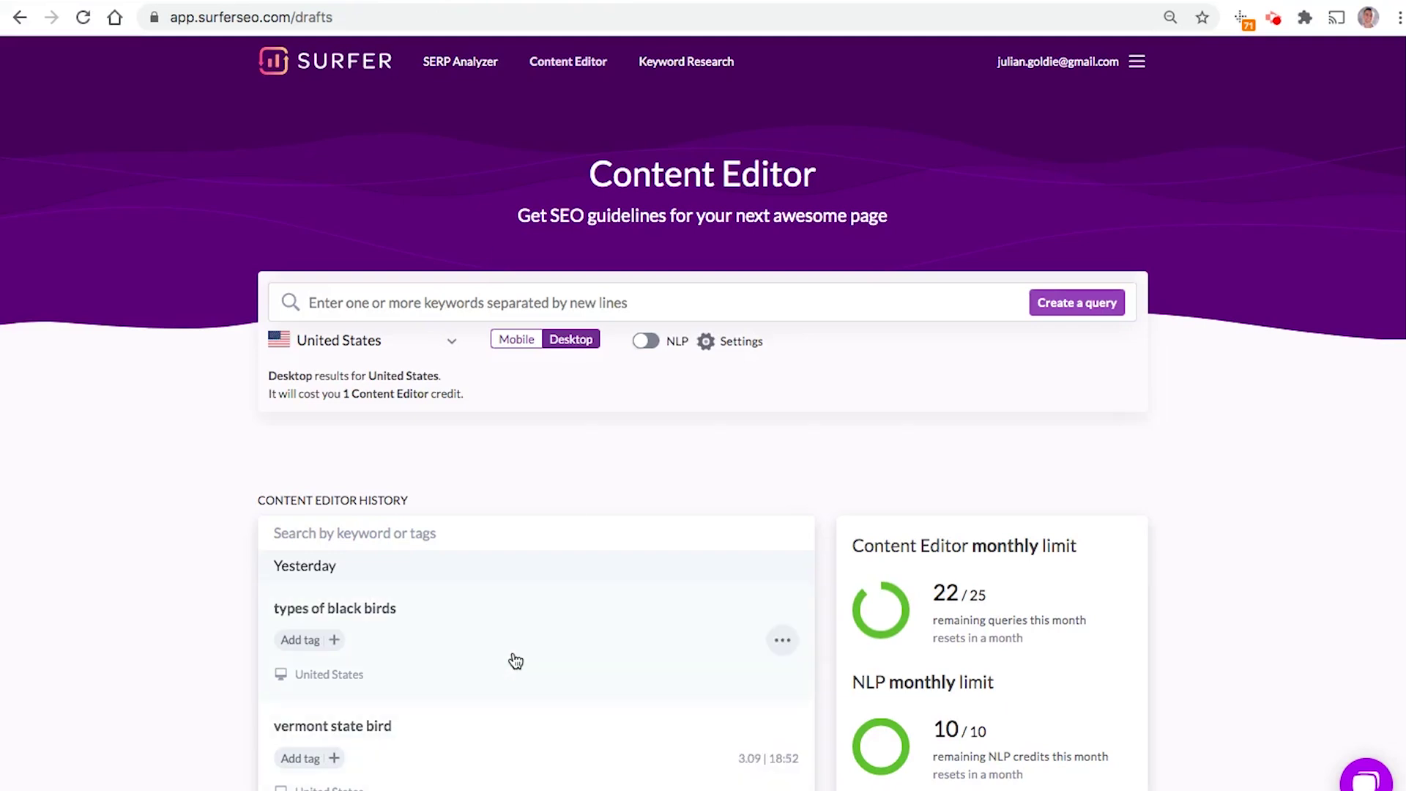
# Step: Enter 'cbd' as the Content Editor keyword, then open the 'types of black birds' brief
pyautogui.scroll(-2, 564, 653)
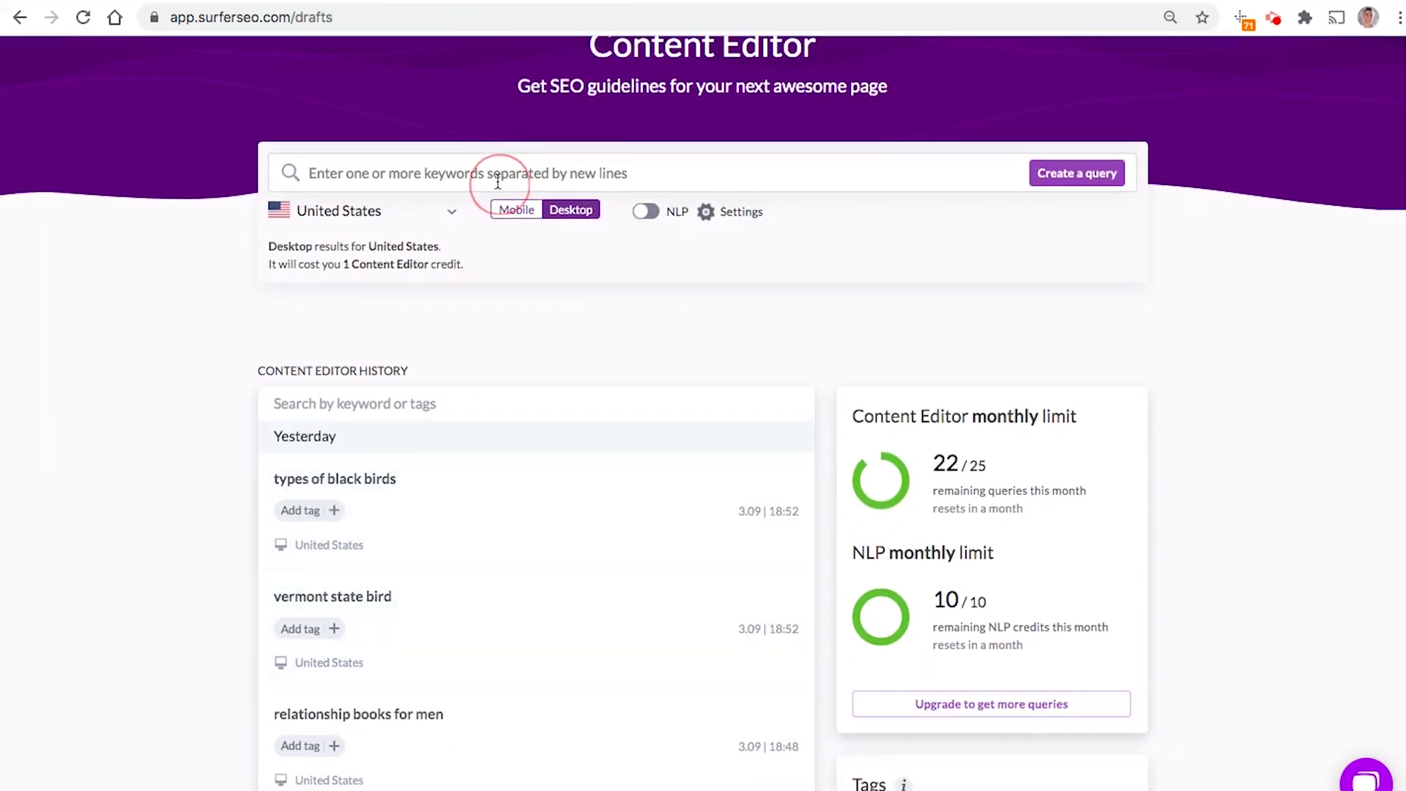
pyautogui.write('sadfsd')
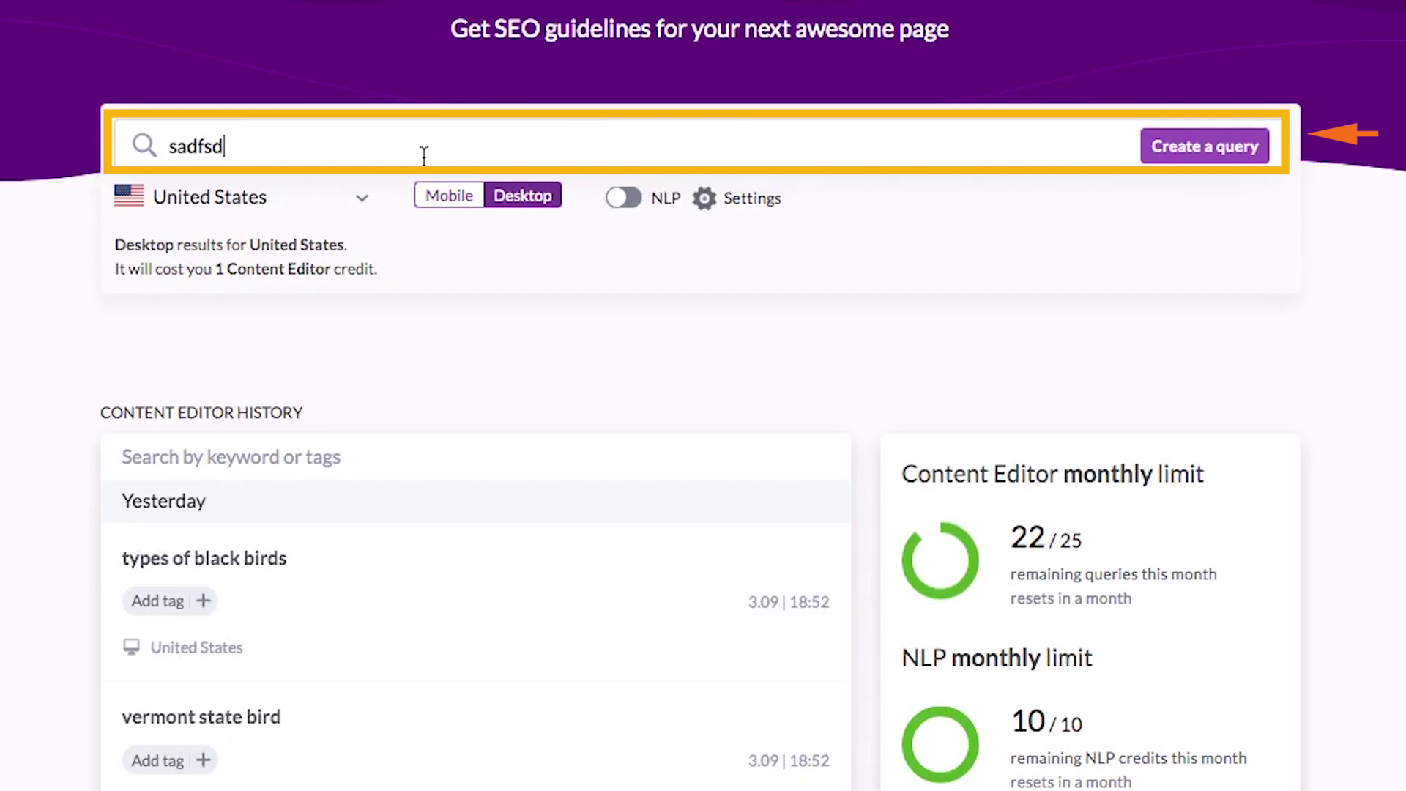
pyautogui.press('BackSpace')
pyautogui.press('BackSpace')
pyautogui.press('BackSpace')
pyautogui.press('BackSpace')
pyautogui.press('BackSpace')
pyautogui.press('BackSpace')
pyautogui.write('cbd')
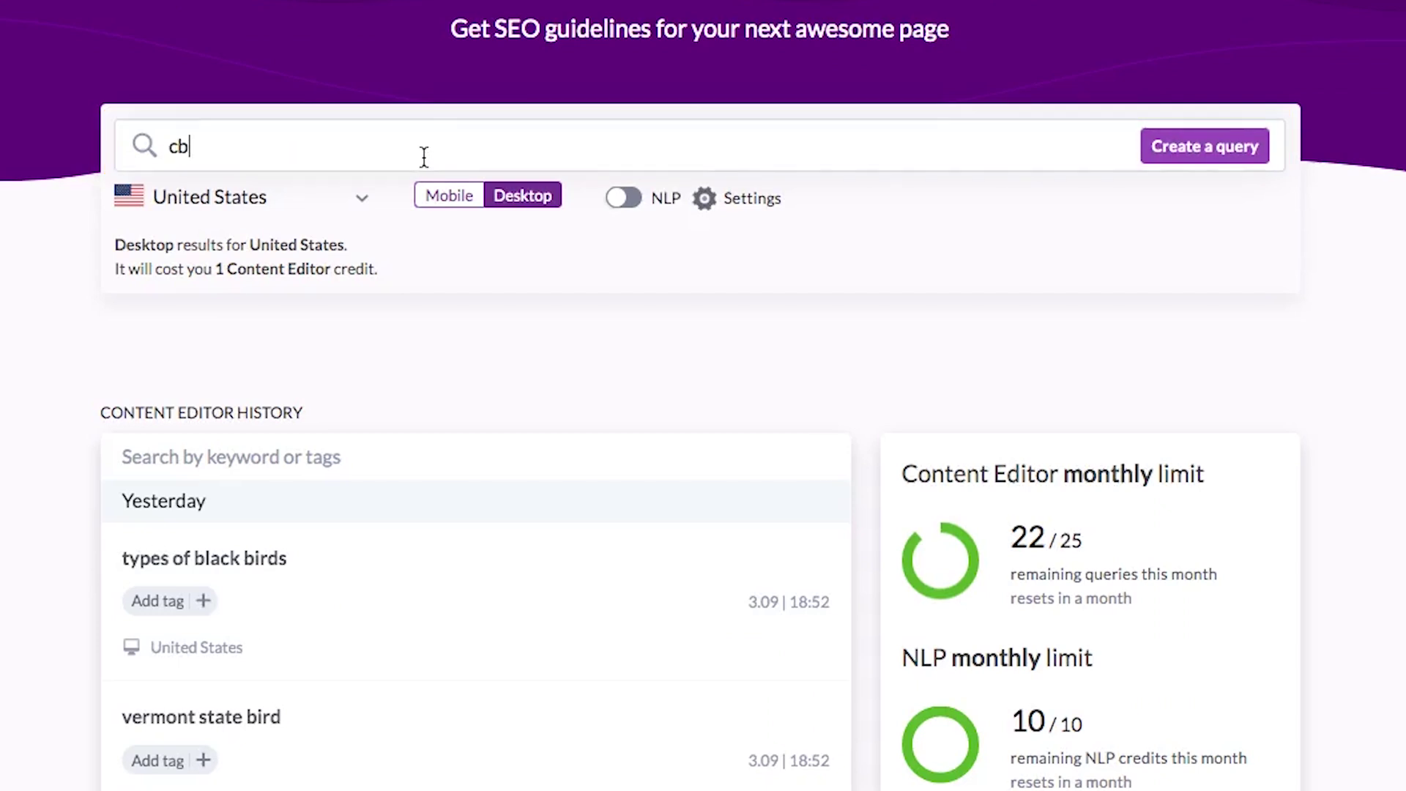
pyautogui.doubleClick(301, 141)
pyautogui.click(227, 154)
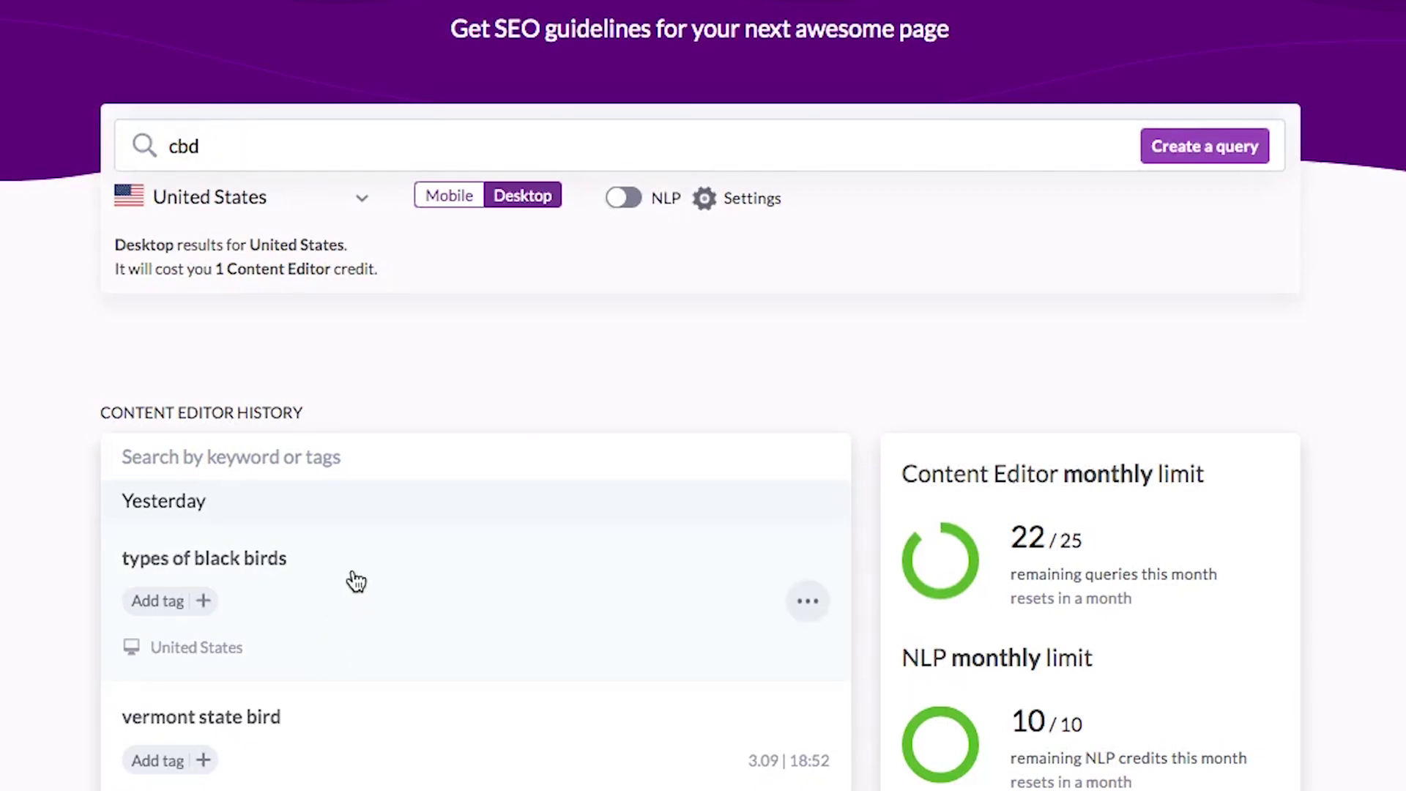
pyautogui.click(355, 579)
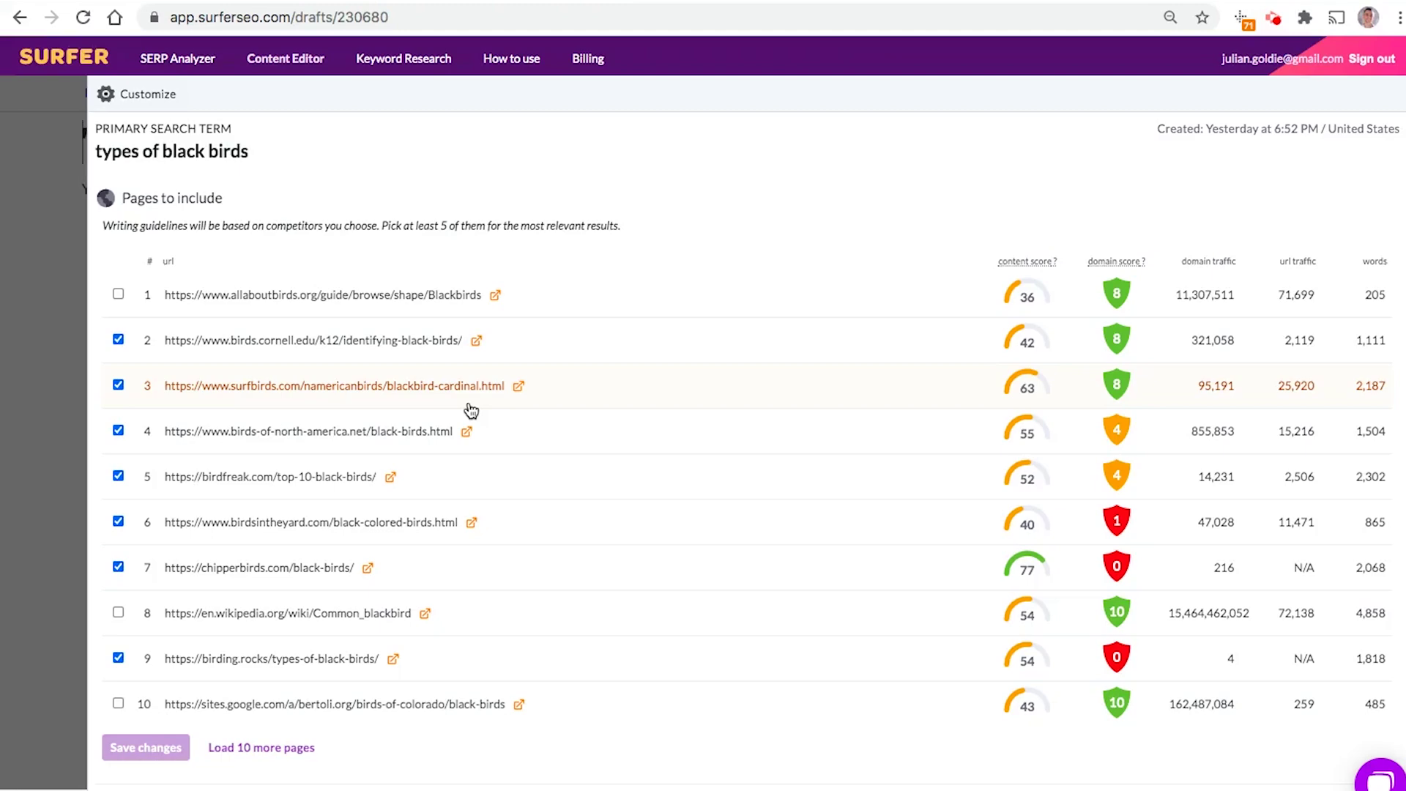
# Step: Review the brief's content structure targets: headings 0/1, paragraphs 1/7, bold words 0/8
pyautogui.scroll(-20, 471, 410)
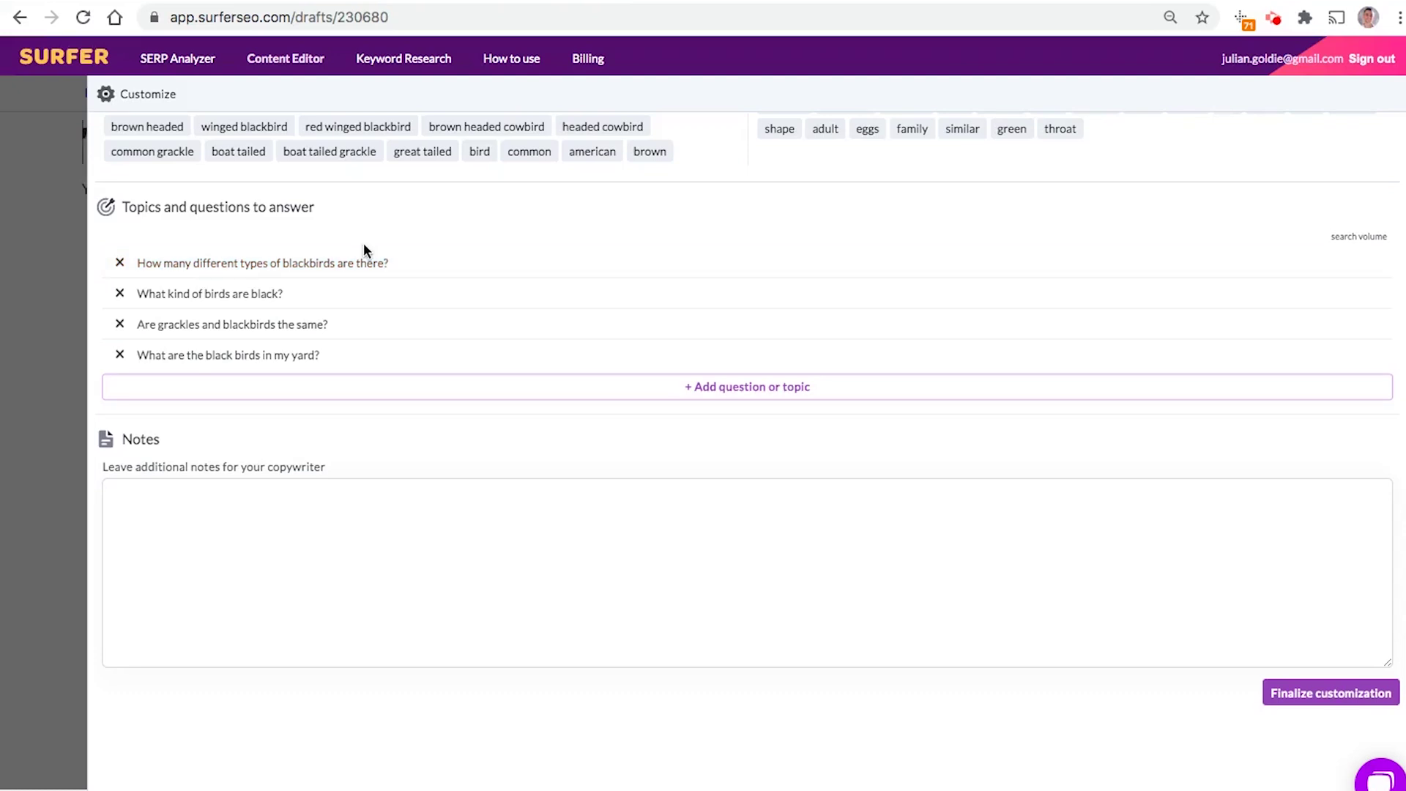
pyautogui.scroll(20, 600, 288)
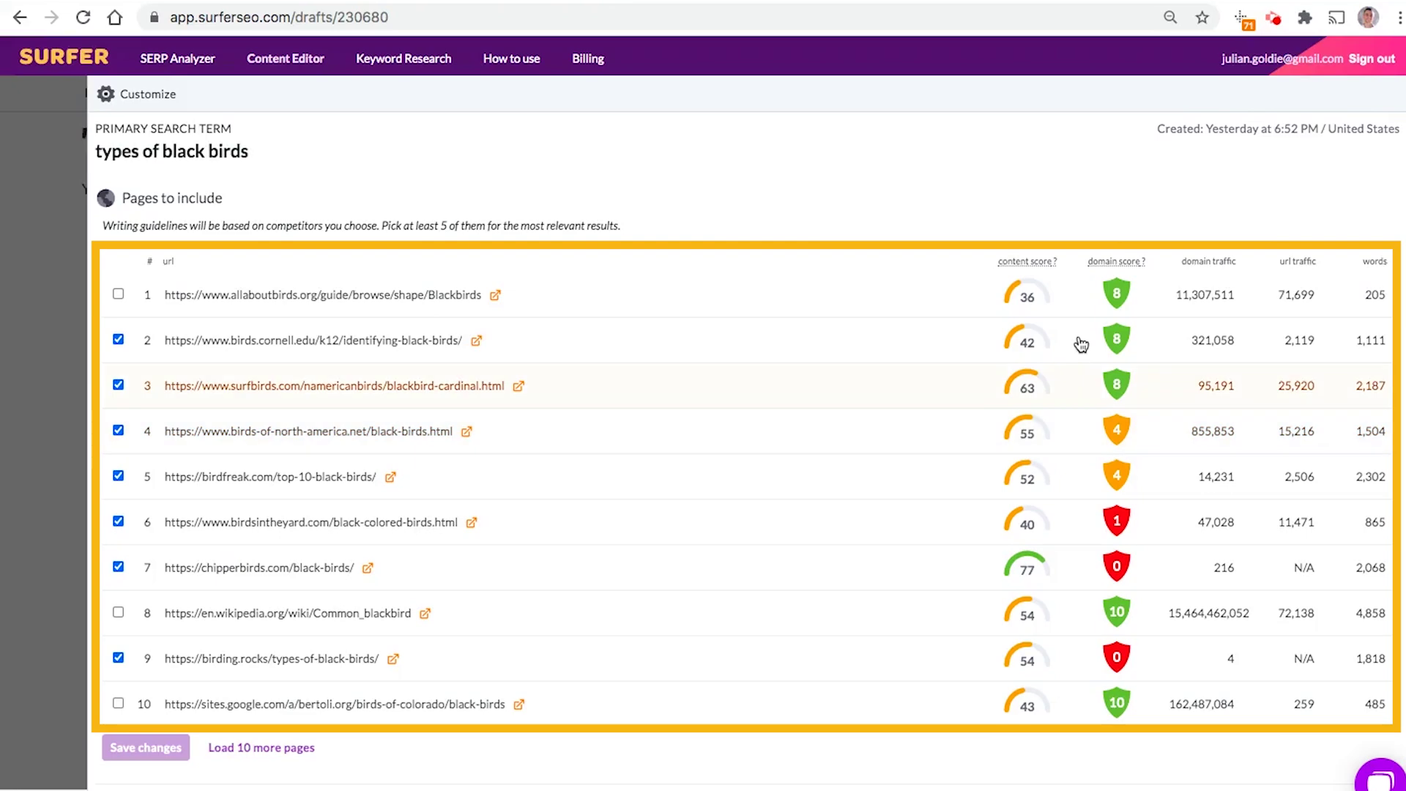
pyautogui.scroll(-2, 1084, 423)
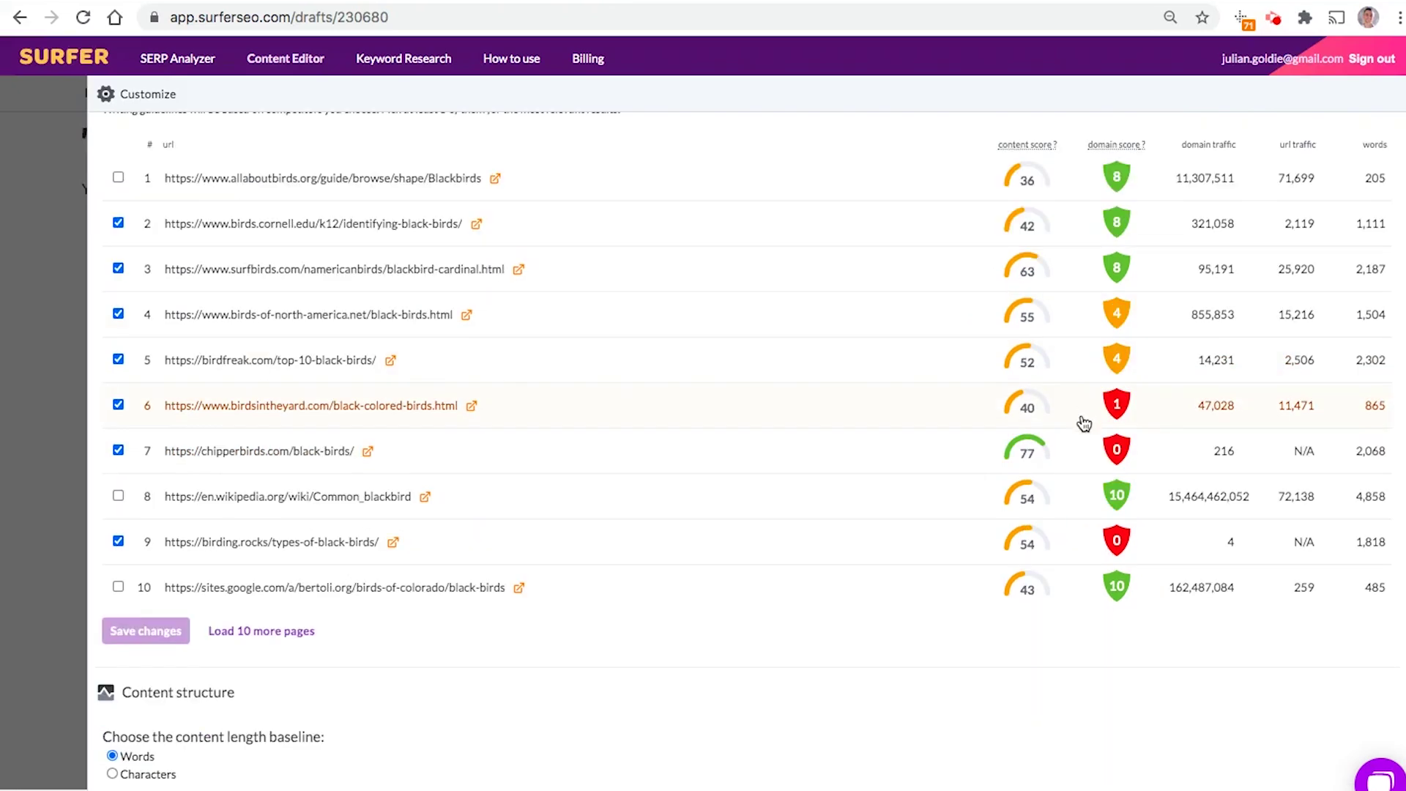
pyautogui.scroll(-8, 1084, 476)
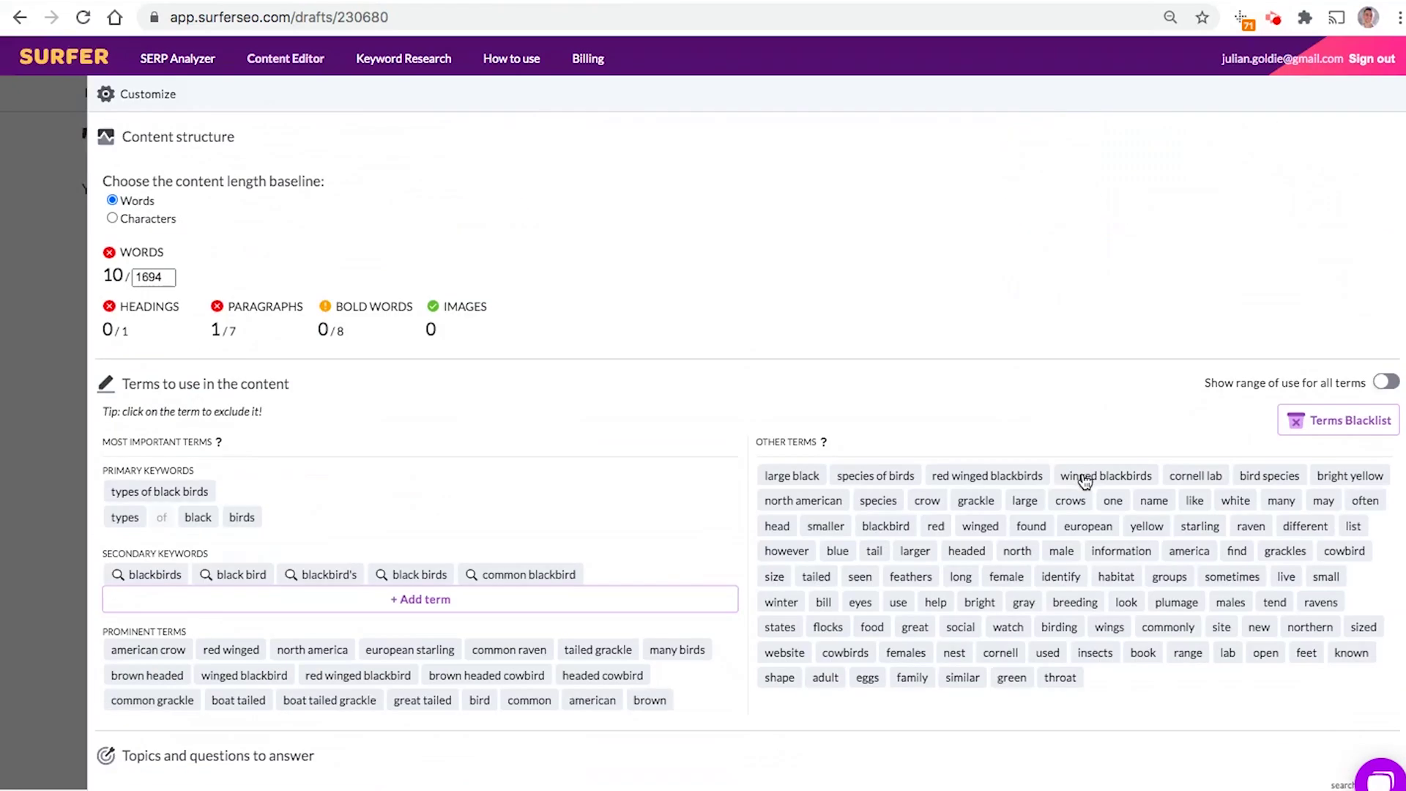
pyautogui.scroll(-2, 1085, 481)
pyautogui.moveTo(91, 191); pyautogui.dragTo(130, 179)
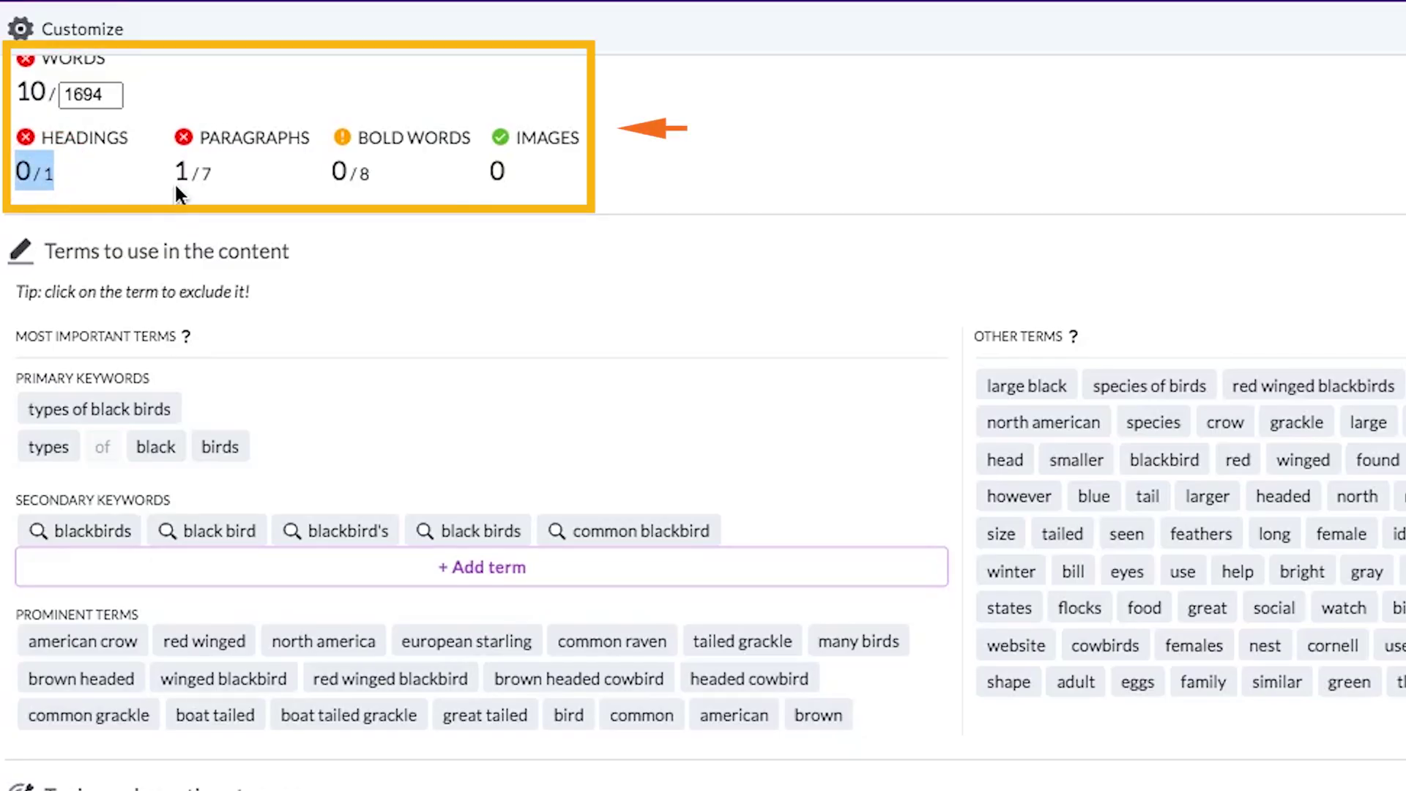
pyautogui.tripleClick(190, 180)
pyautogui.tripleClick(362, 178)
pyautogui.click(495, 176)
pyautogui.scroll(-5, 542, 582)
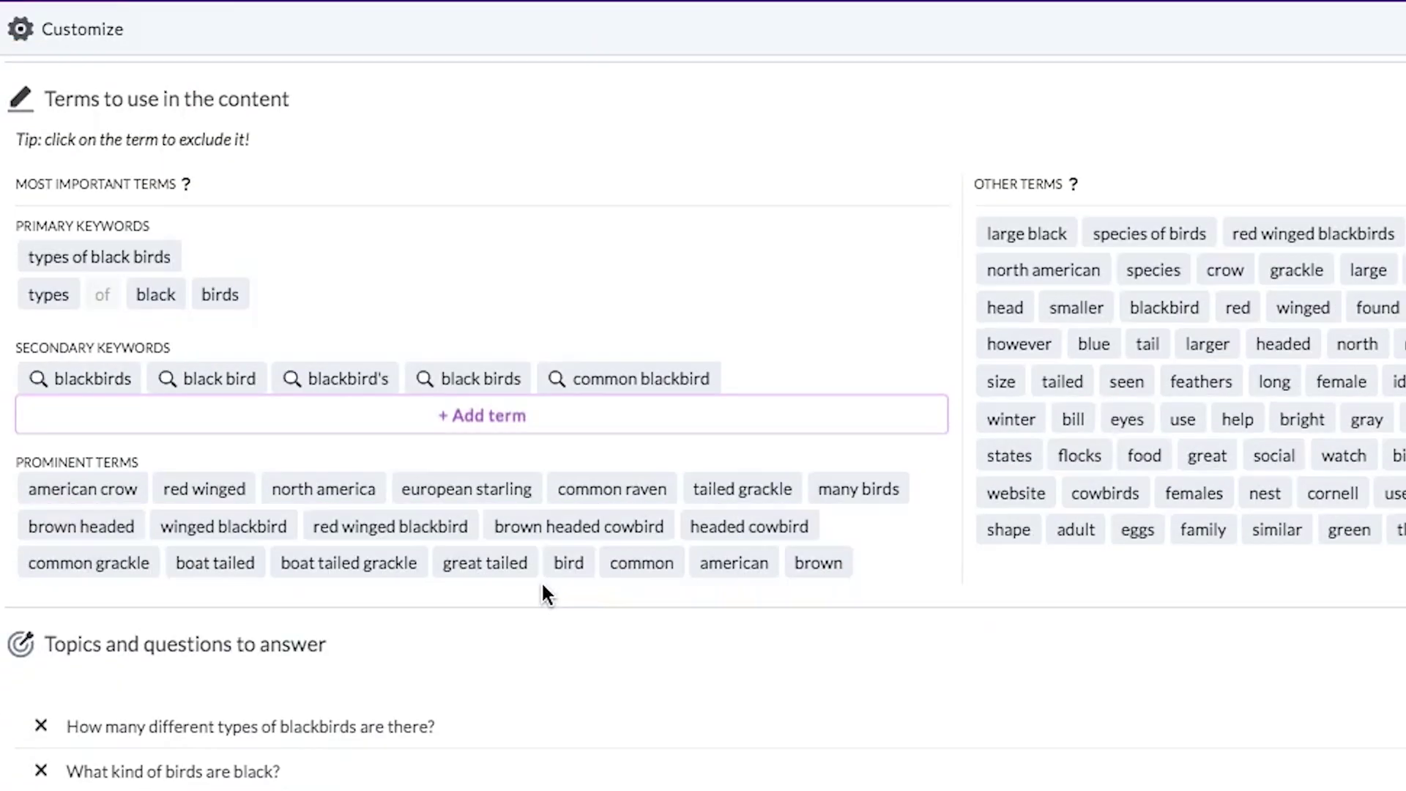
pyautogui.scroll(7, 1147, 224)
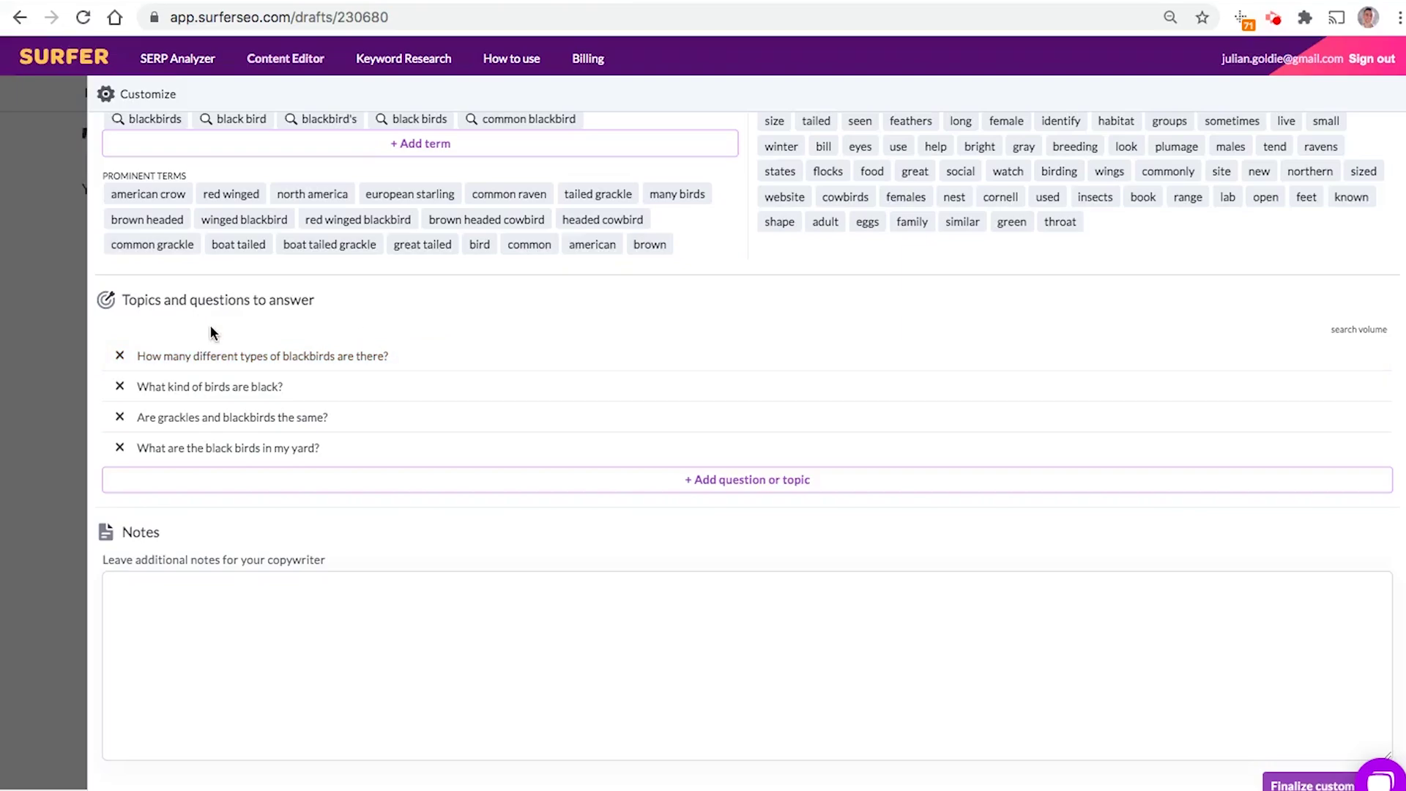
# Step: Highlight the primary term 'types of black birds' and the four questions to answer
pyautogui.tripleClick(226, 294)
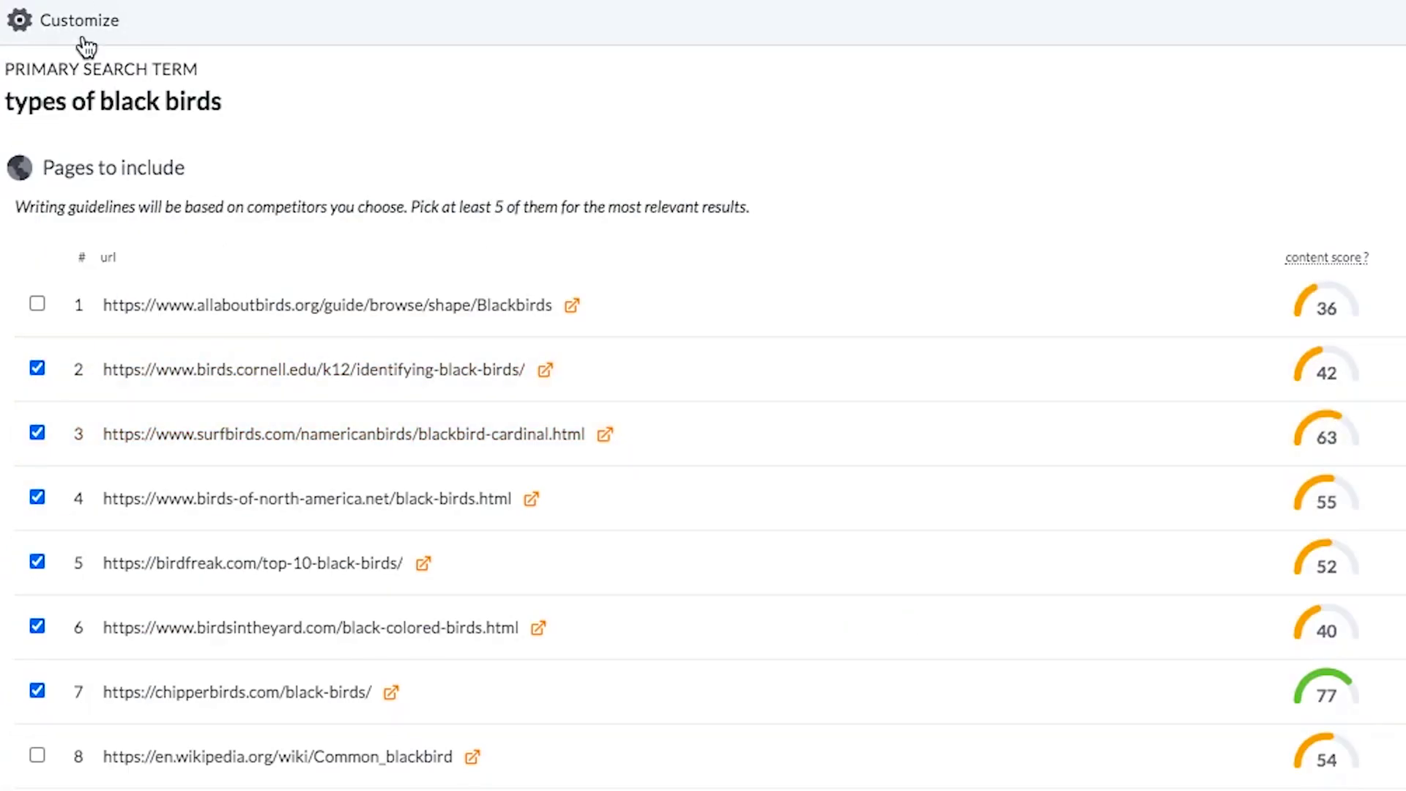
pyautogui.tripleClick(139, 101)
pyautogui.scroll(-5, 161, 147)
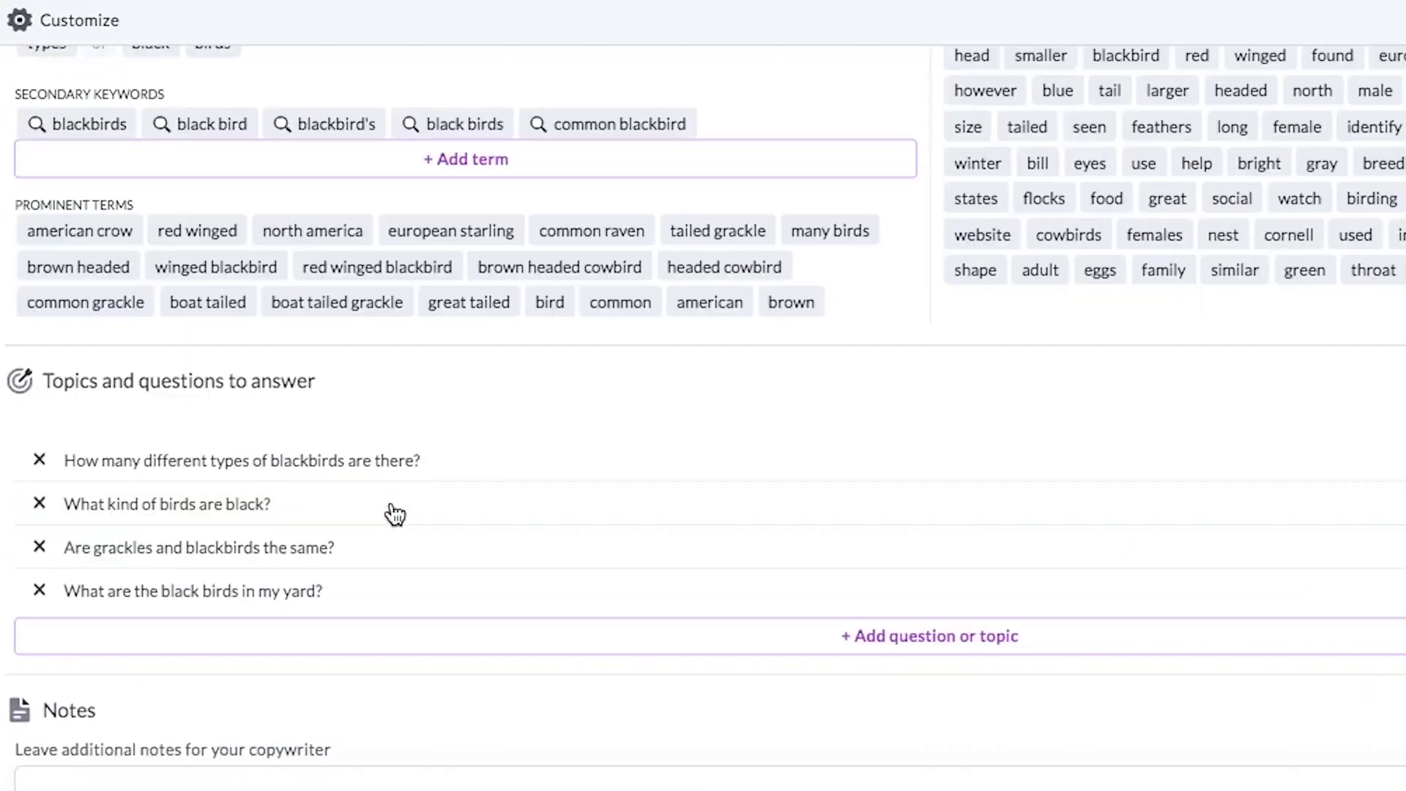
pyautogui.scroll(-3, 394, 511)
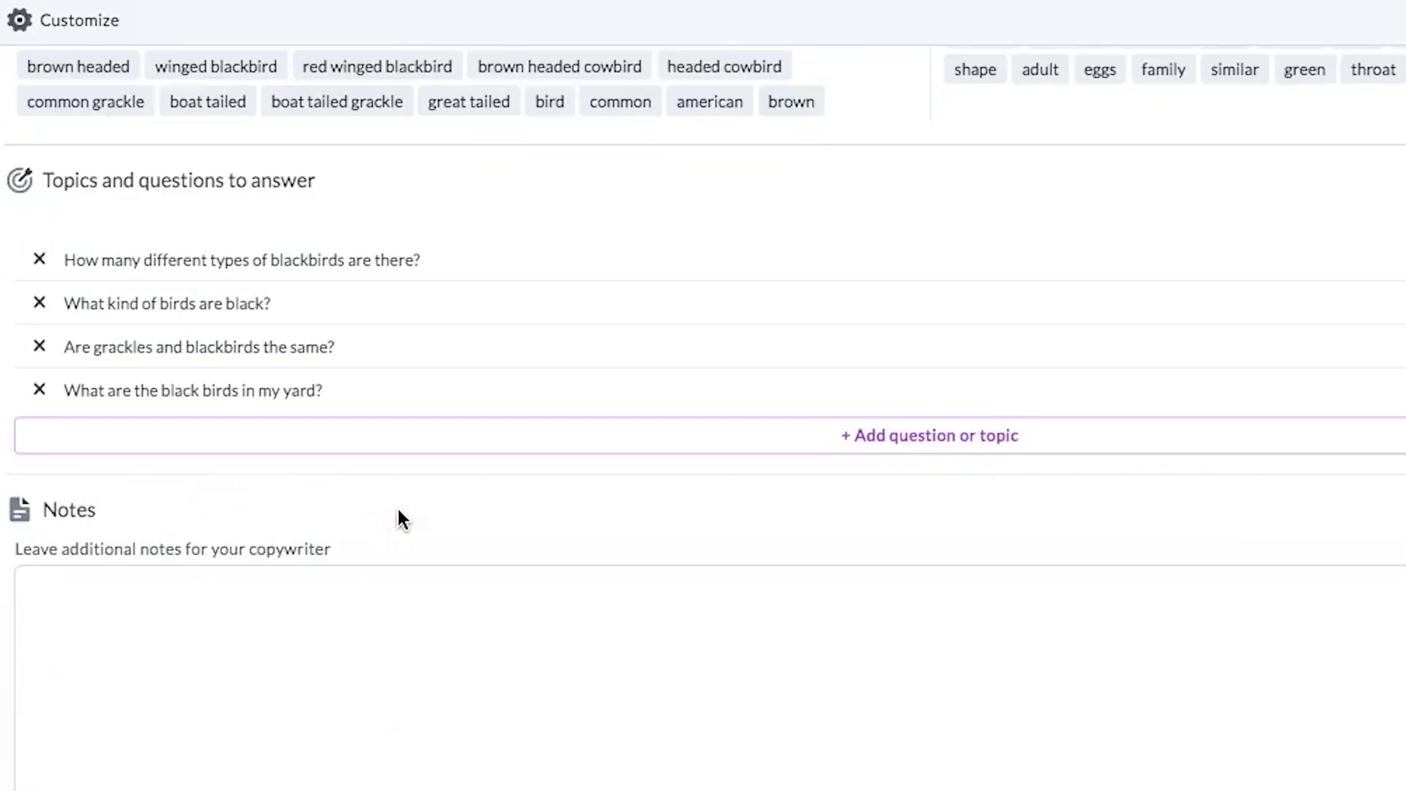
pyautogui.tripleClick(284, 246)
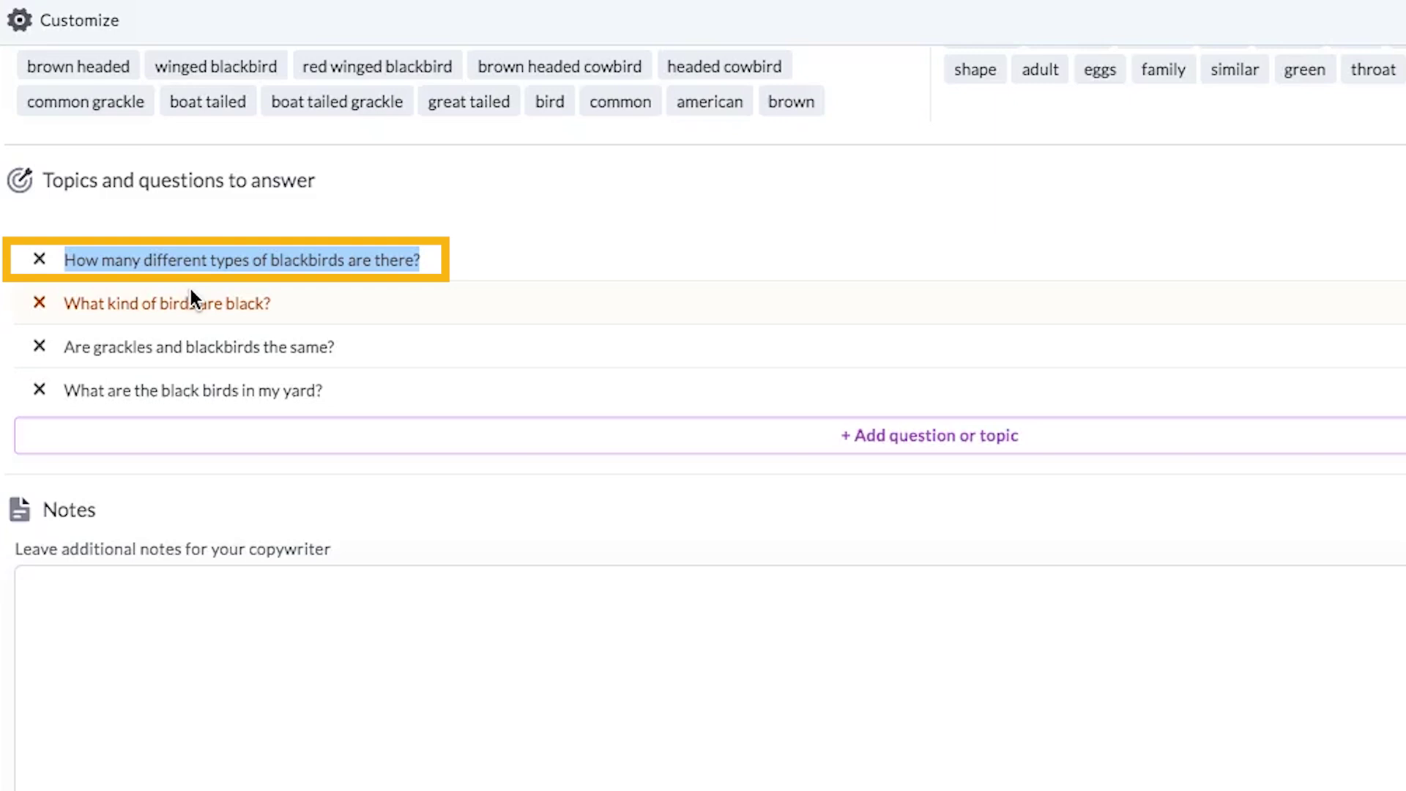
pyautogui.moveTo(191, 290); pyautogui.dragTo(186, 284)
pyautogui.tripleClick(195, 345)
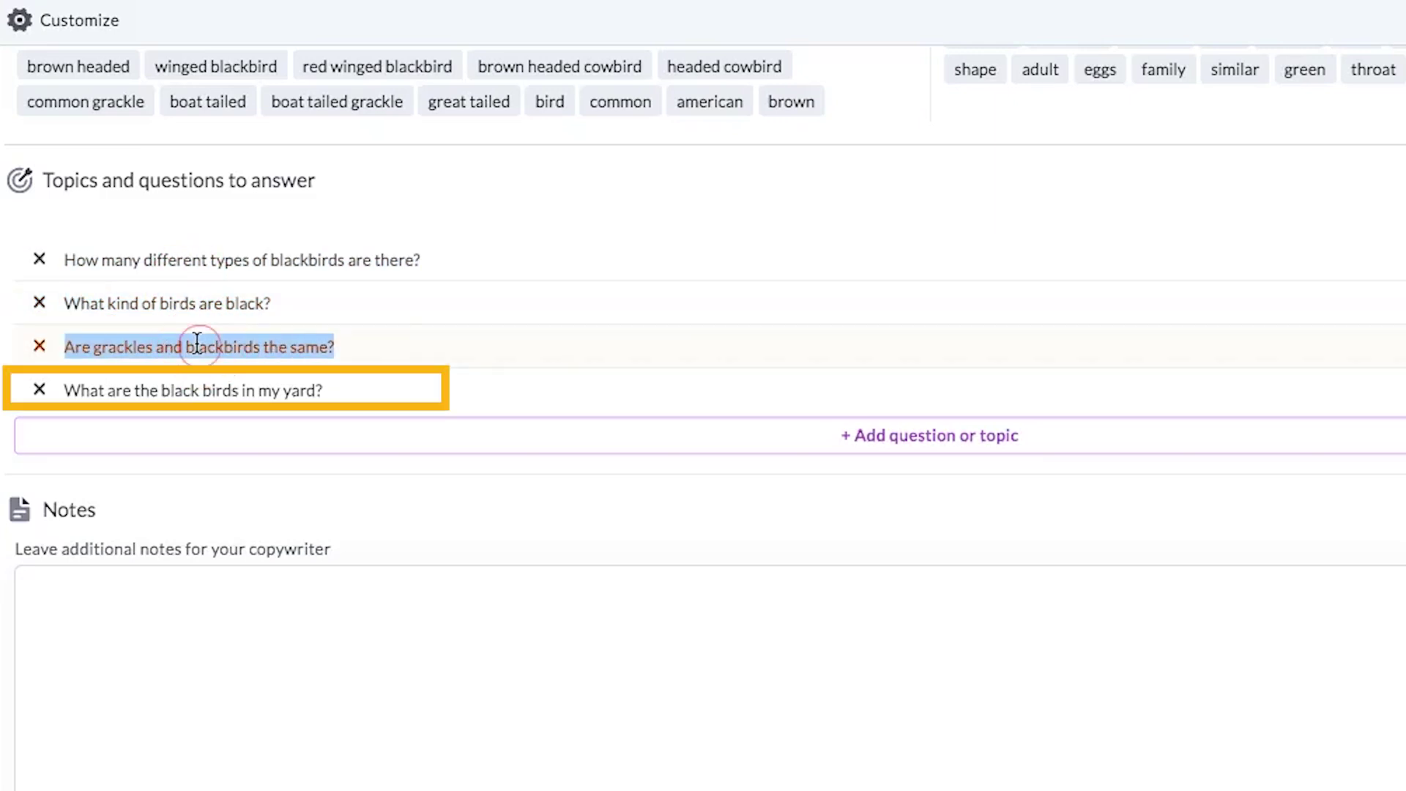
pyautogui.tripleClick(205, 377)
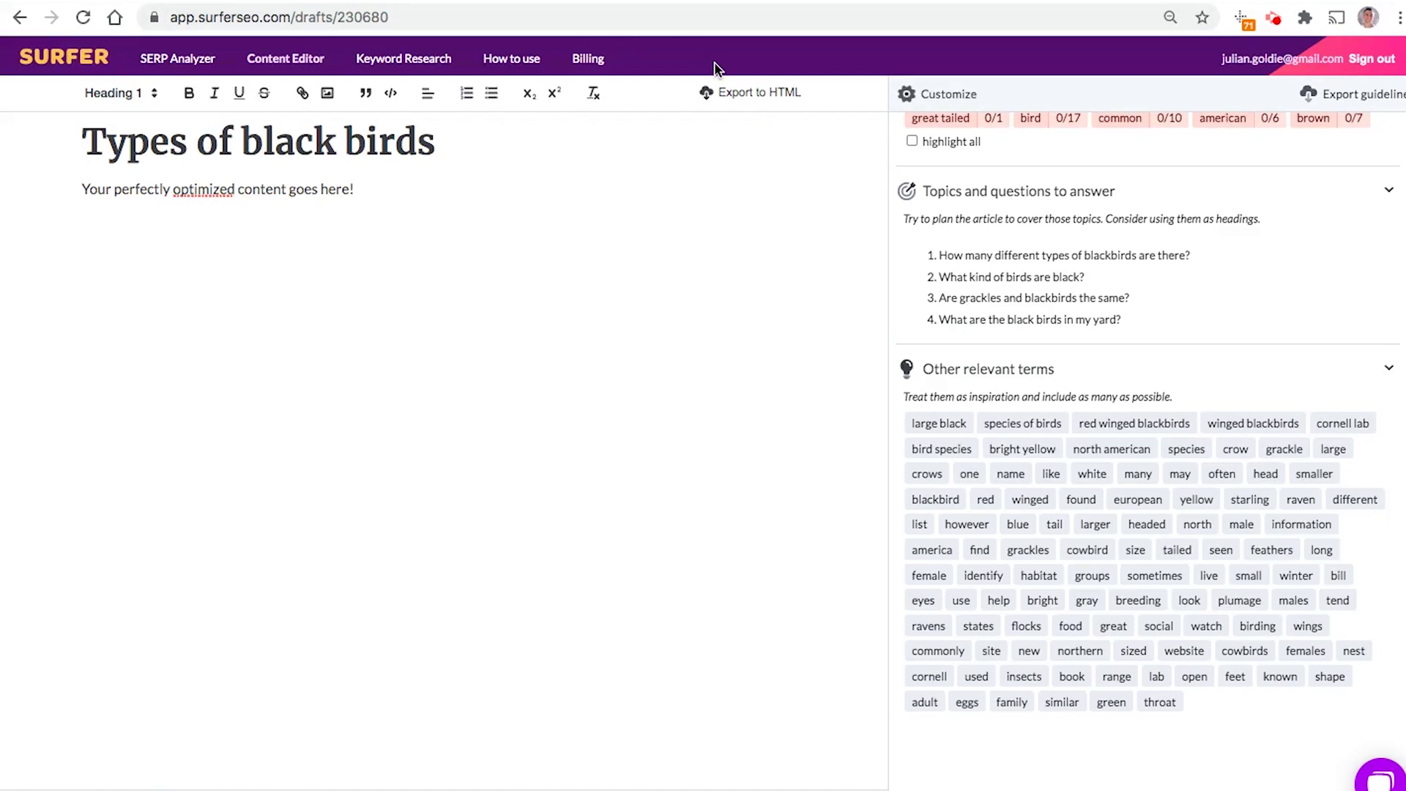
# Step: Copy the brief's shareable link and load it in the address bar
pyautogui.click(402, 240)
pyautogui.scroll(8, 1388, 125)
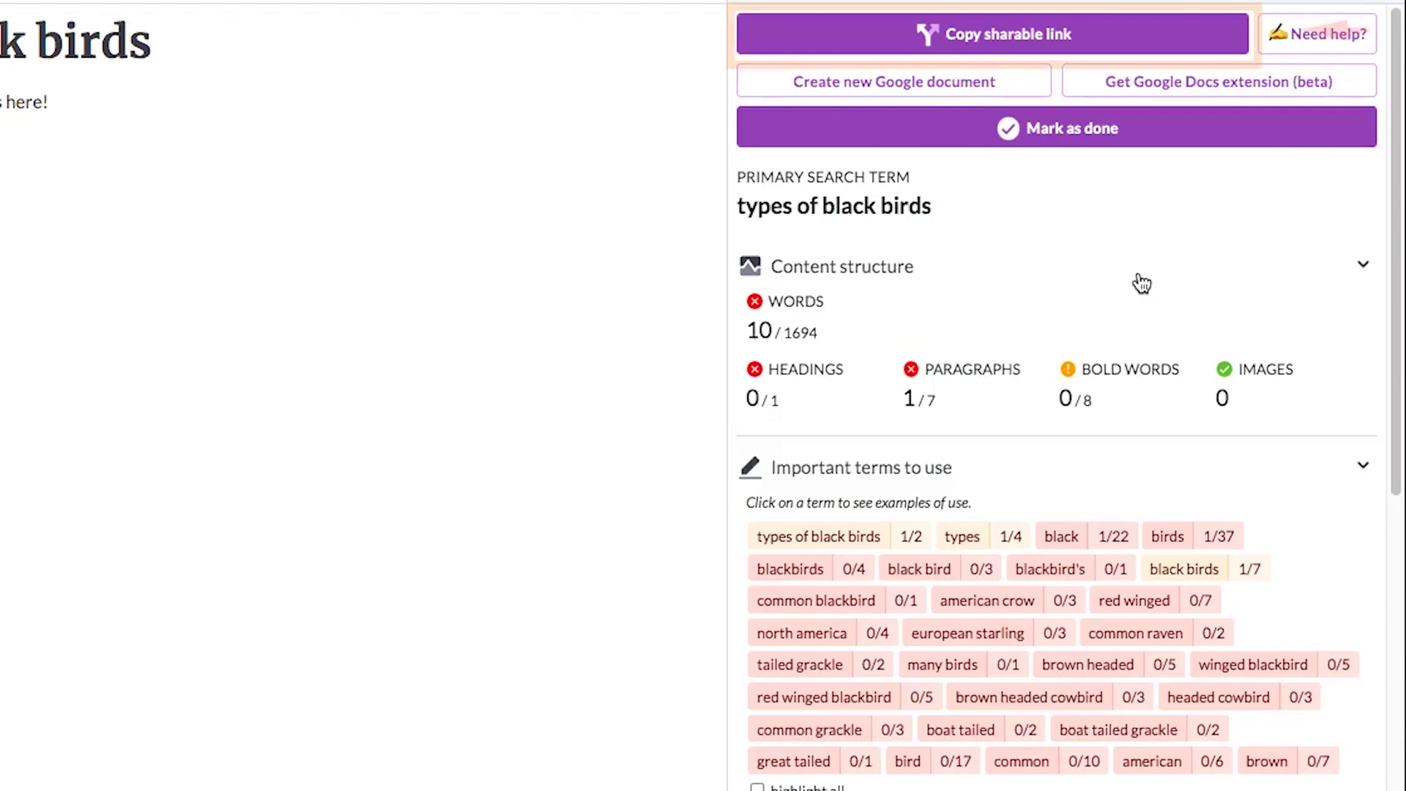
pyautogui.click(1133, 137)
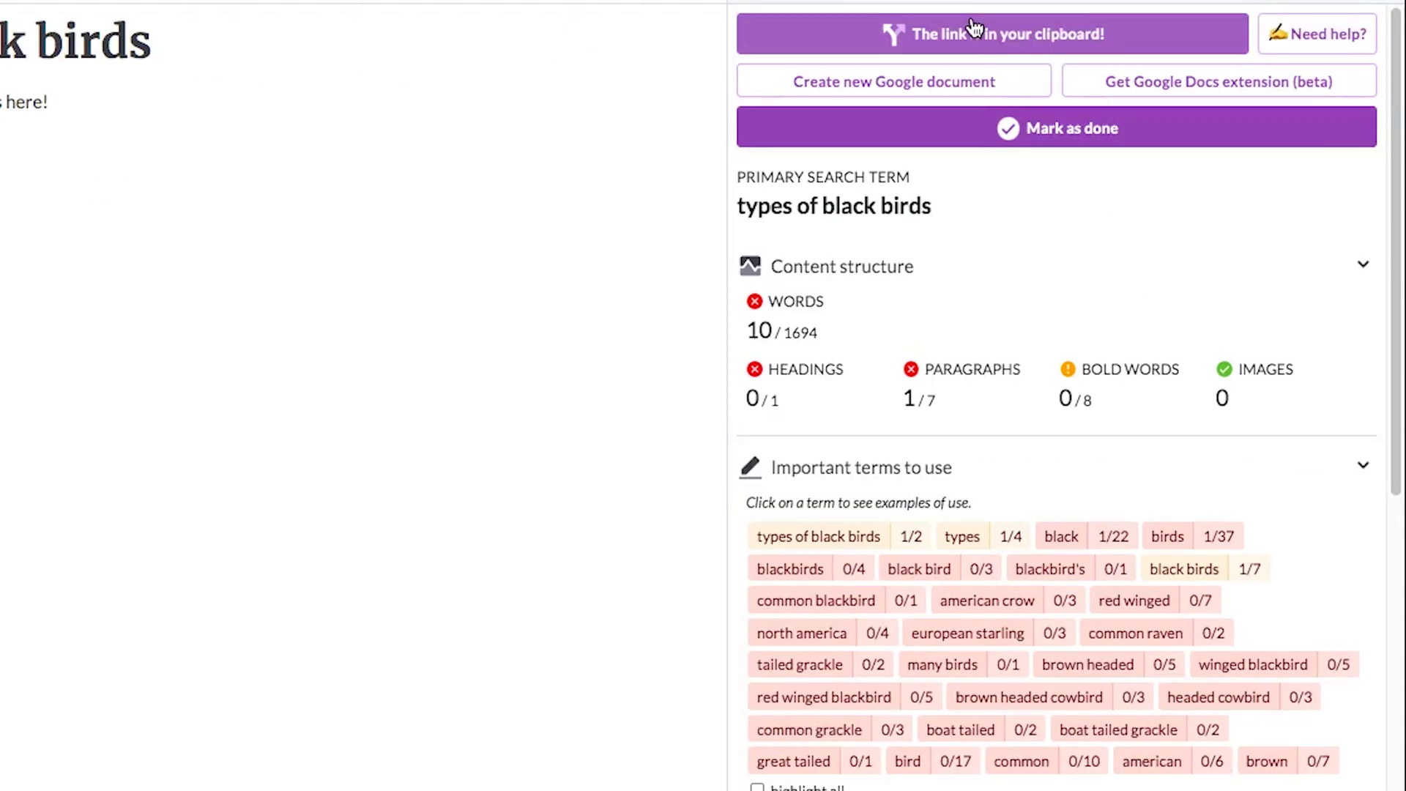
pyautogui.click(430, 18)
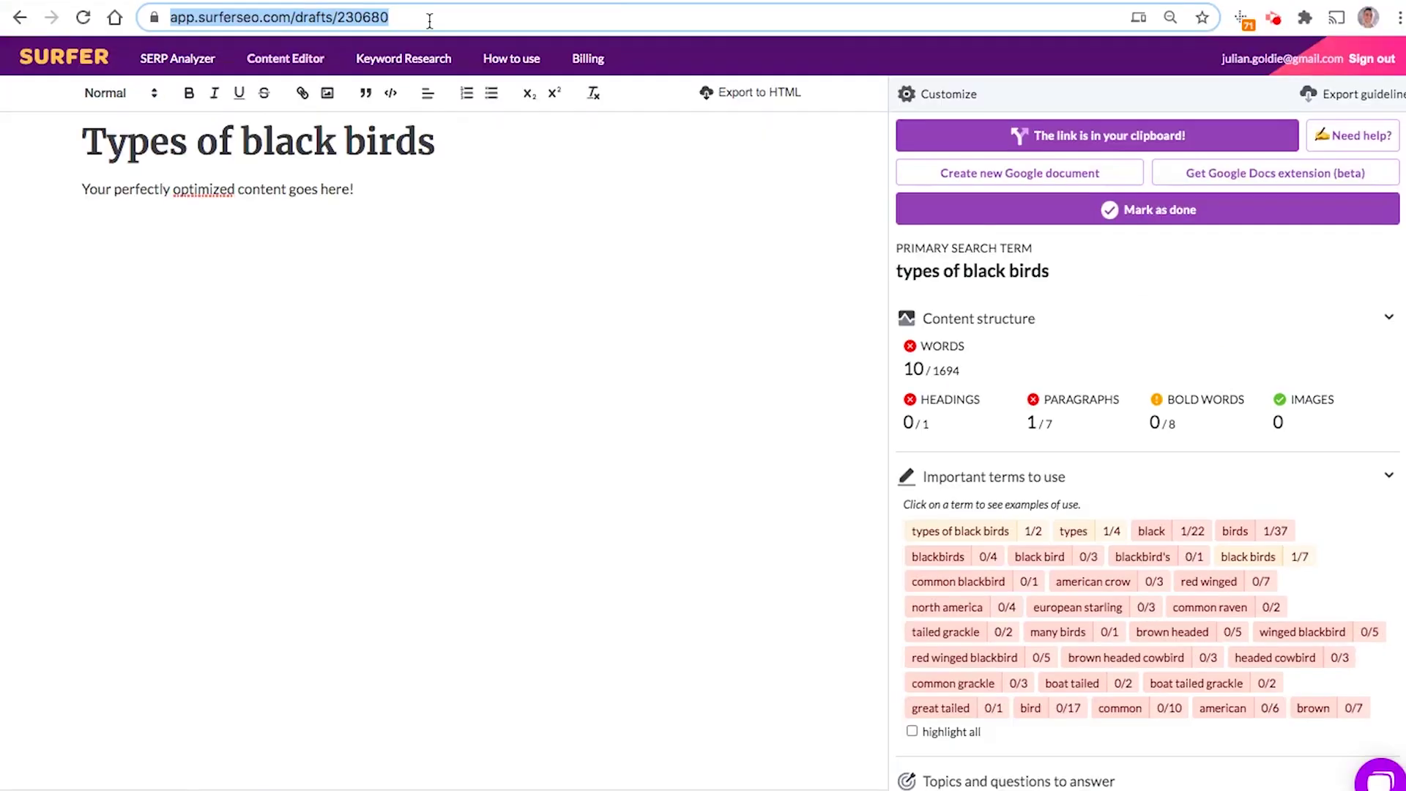
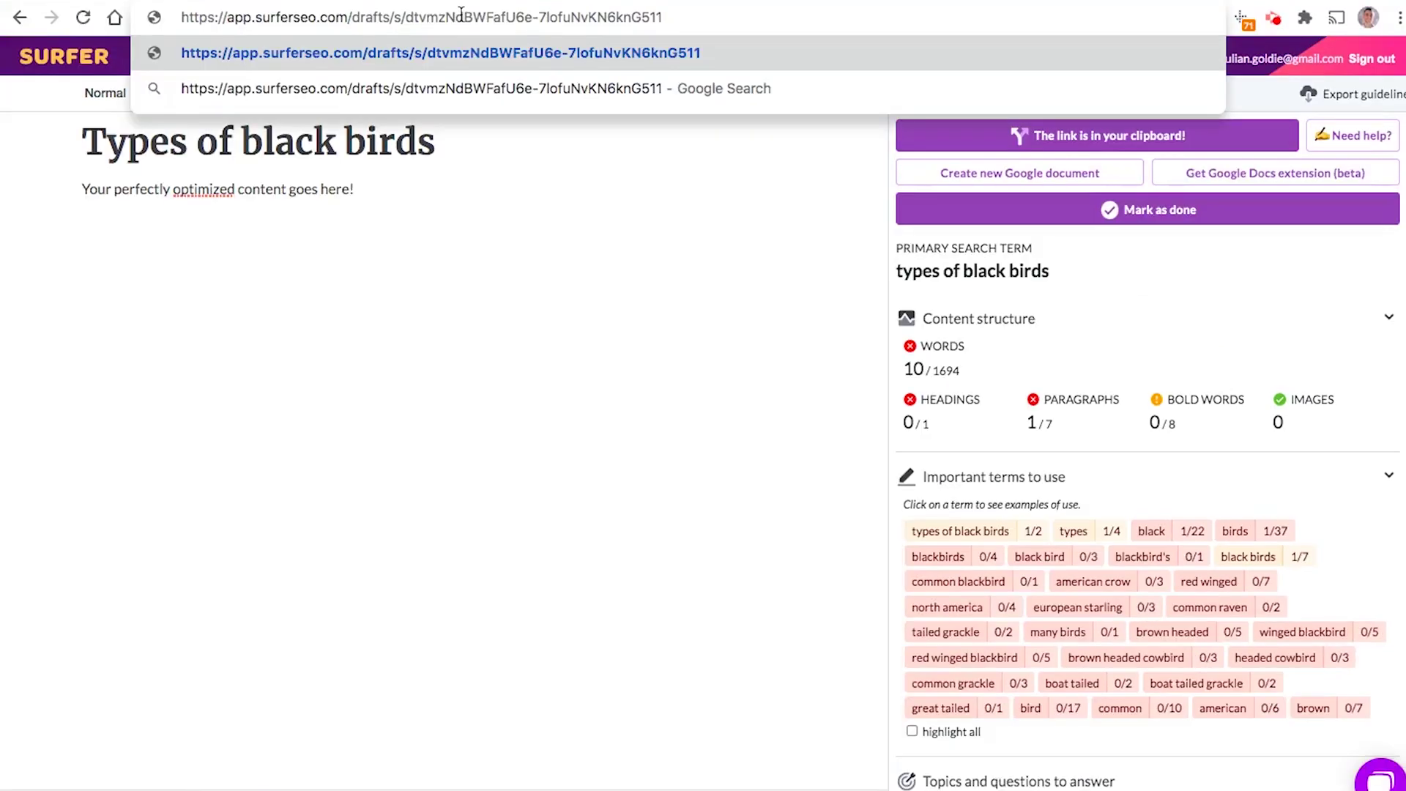
pyautogui.press('Return')
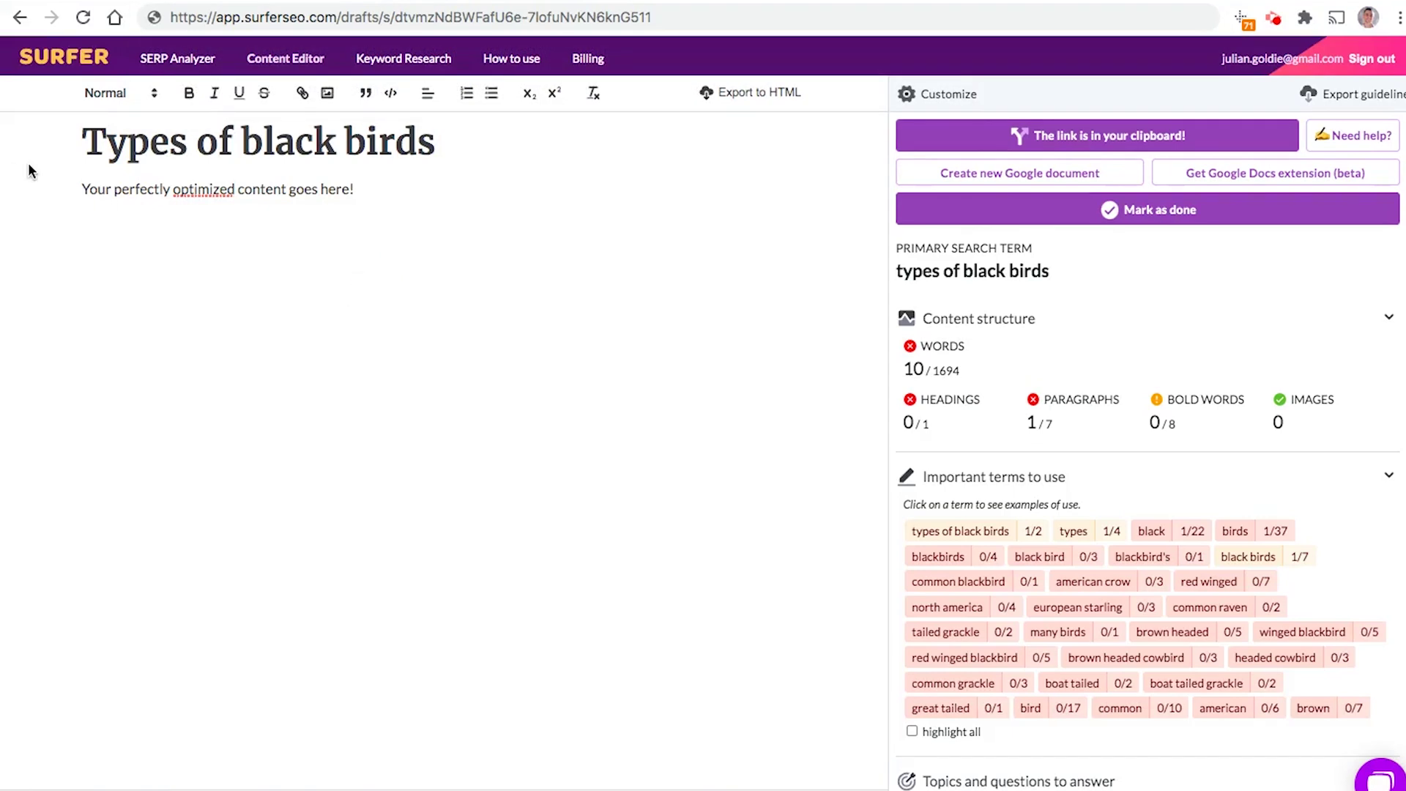
# Step: Review the shared draft's body text and Content structure panel, including the 10 / 1694 word count
pyautogui.moveTo(79, 188); pyautogui.dragTo(471, 230)
pyautogui.click(271, 136)
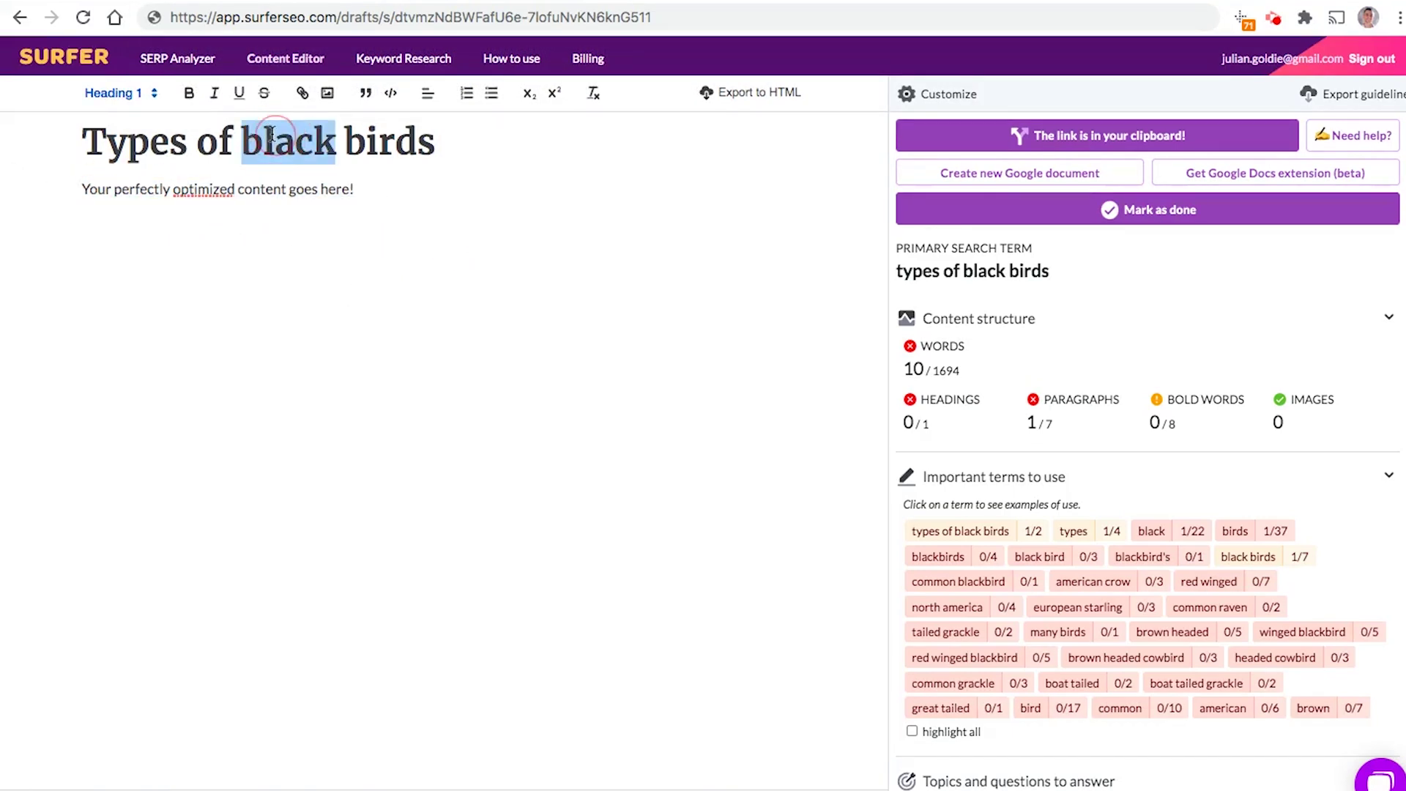
pyautogui.click(245, 188)
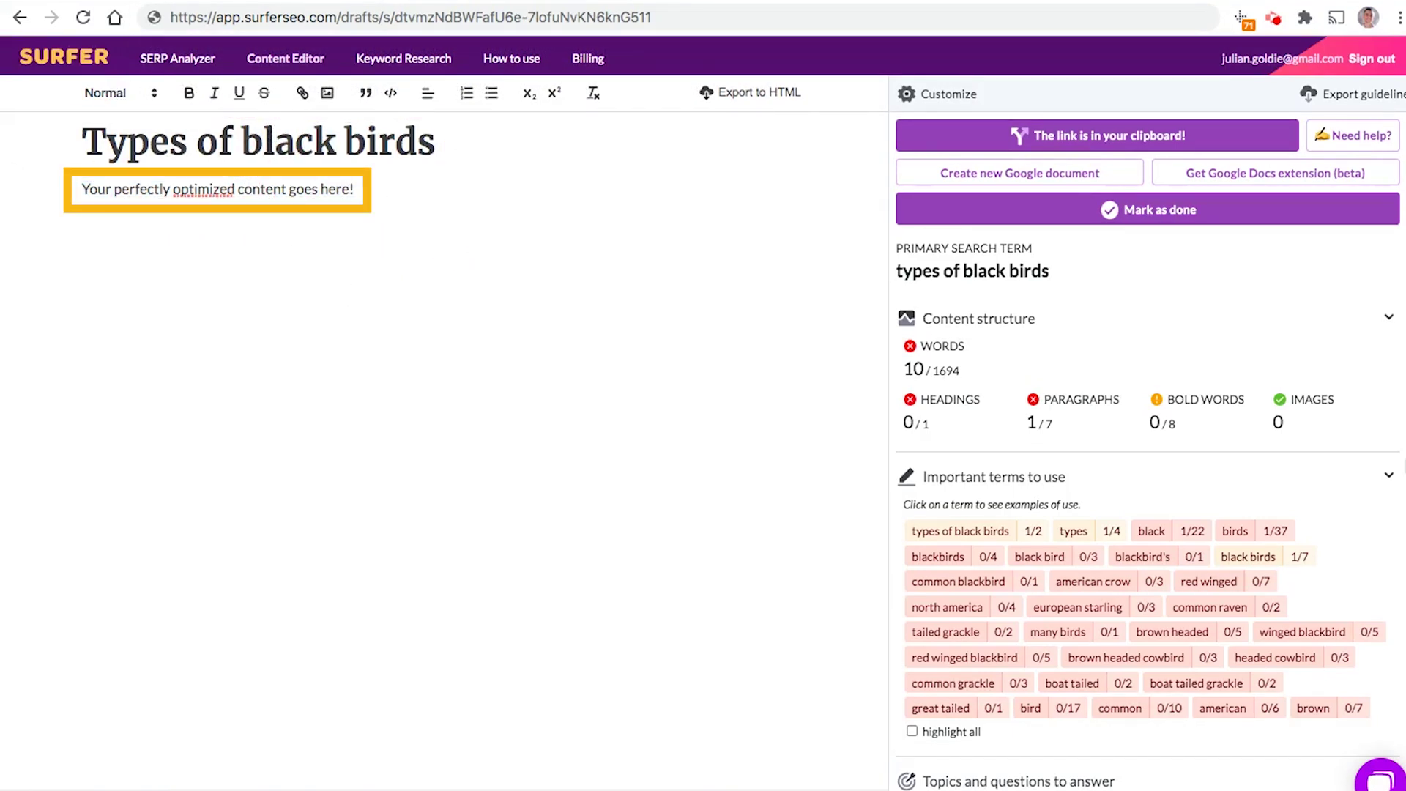
pyautogui.tripleClick(937, 368)
pyautogui.doubleClick(938, 346)
pyautogui.doubleClick(956, 400)
pyautogui.click(1127, 398)
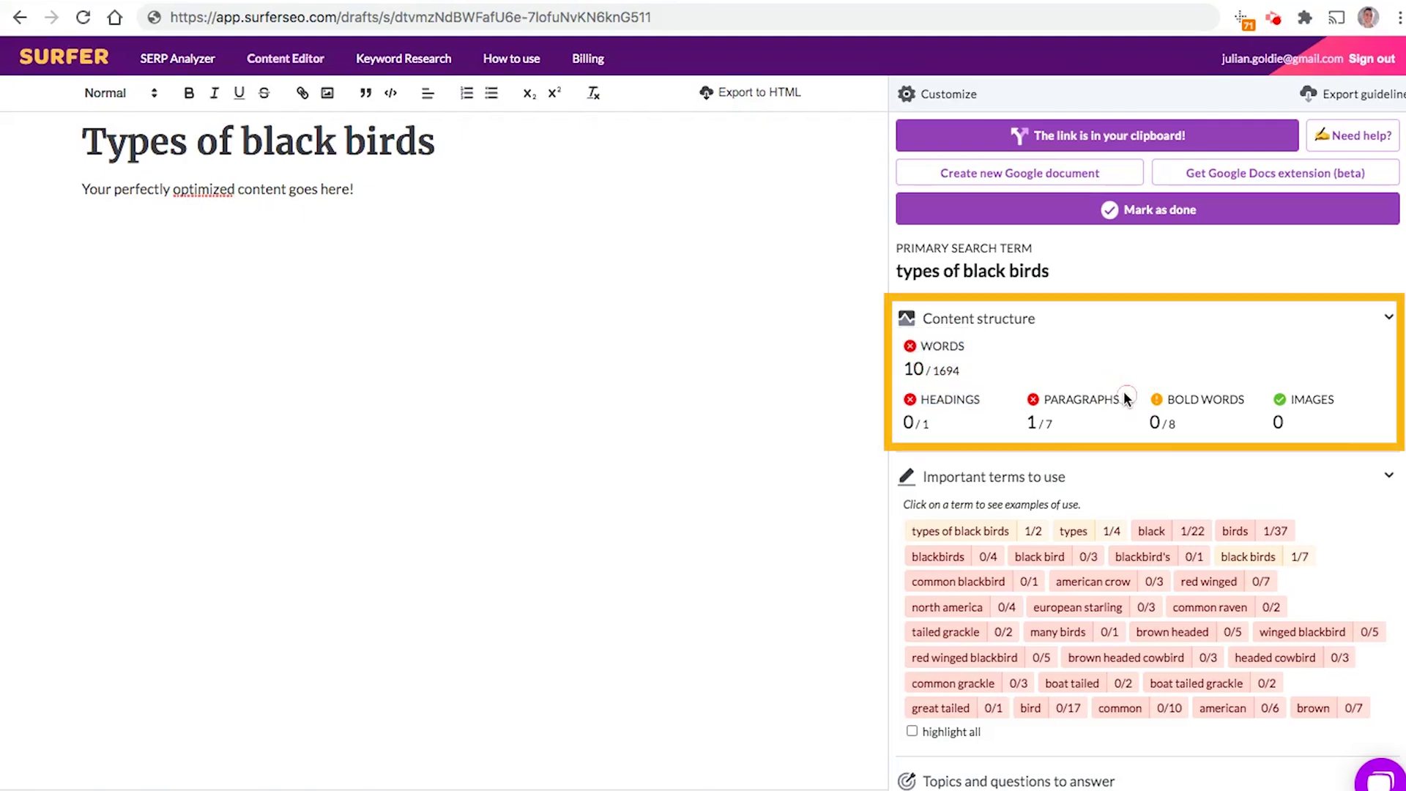
pyautogui.scroll(-7, 1128, 410)
pyautogui.scroll(7, 1172, 459)
pyautogui.click(596, 233)
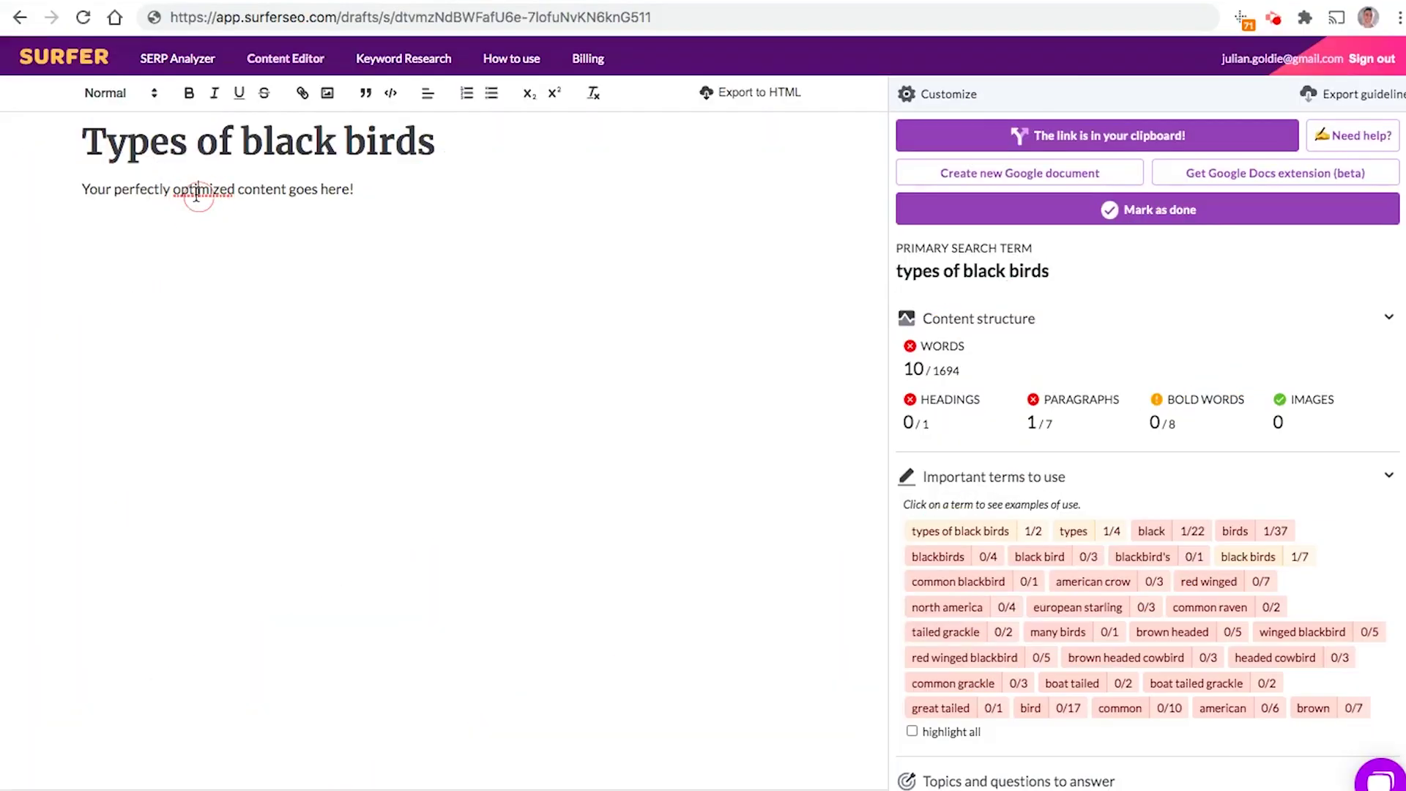
pyautogui.tripleClick(198, 191)
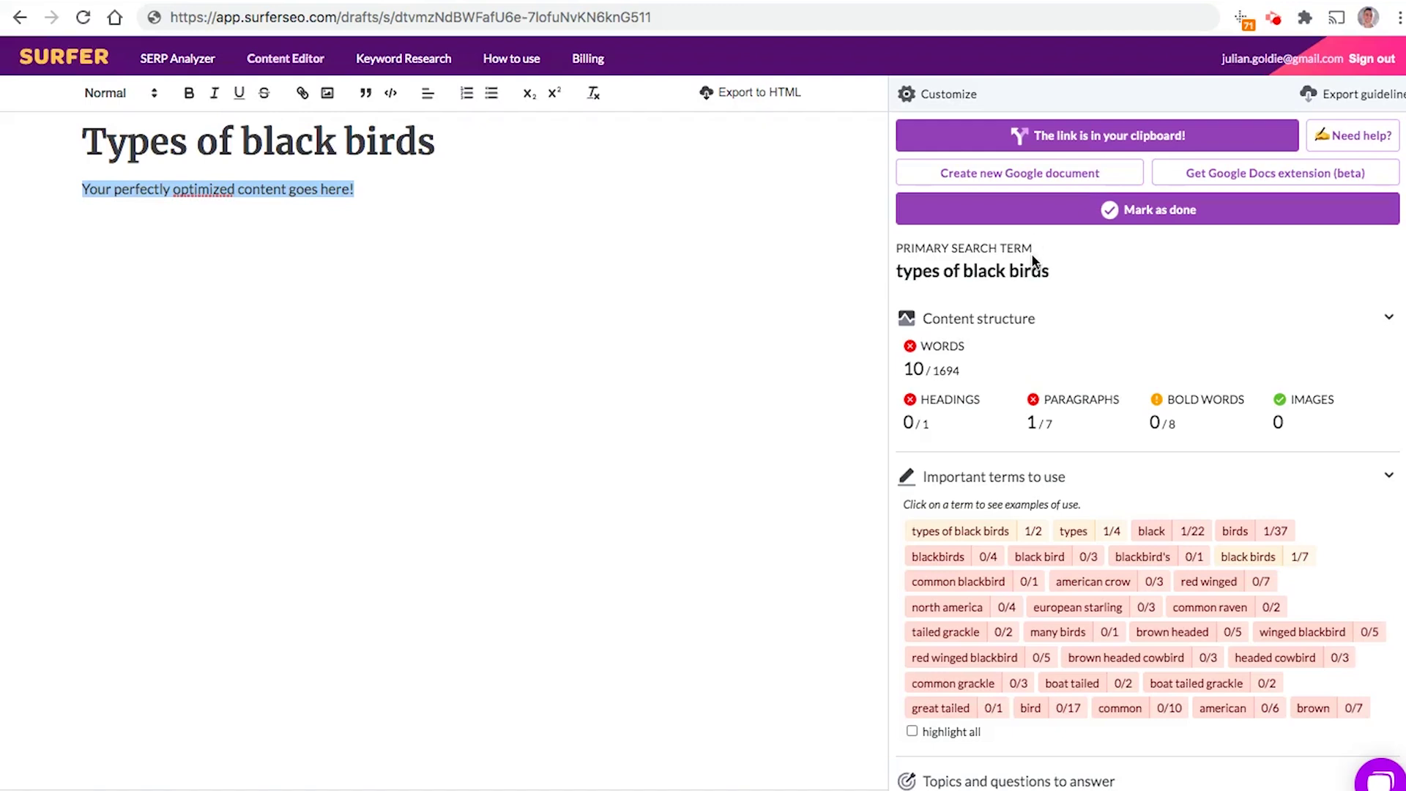
pyautogui.click(827, 317)
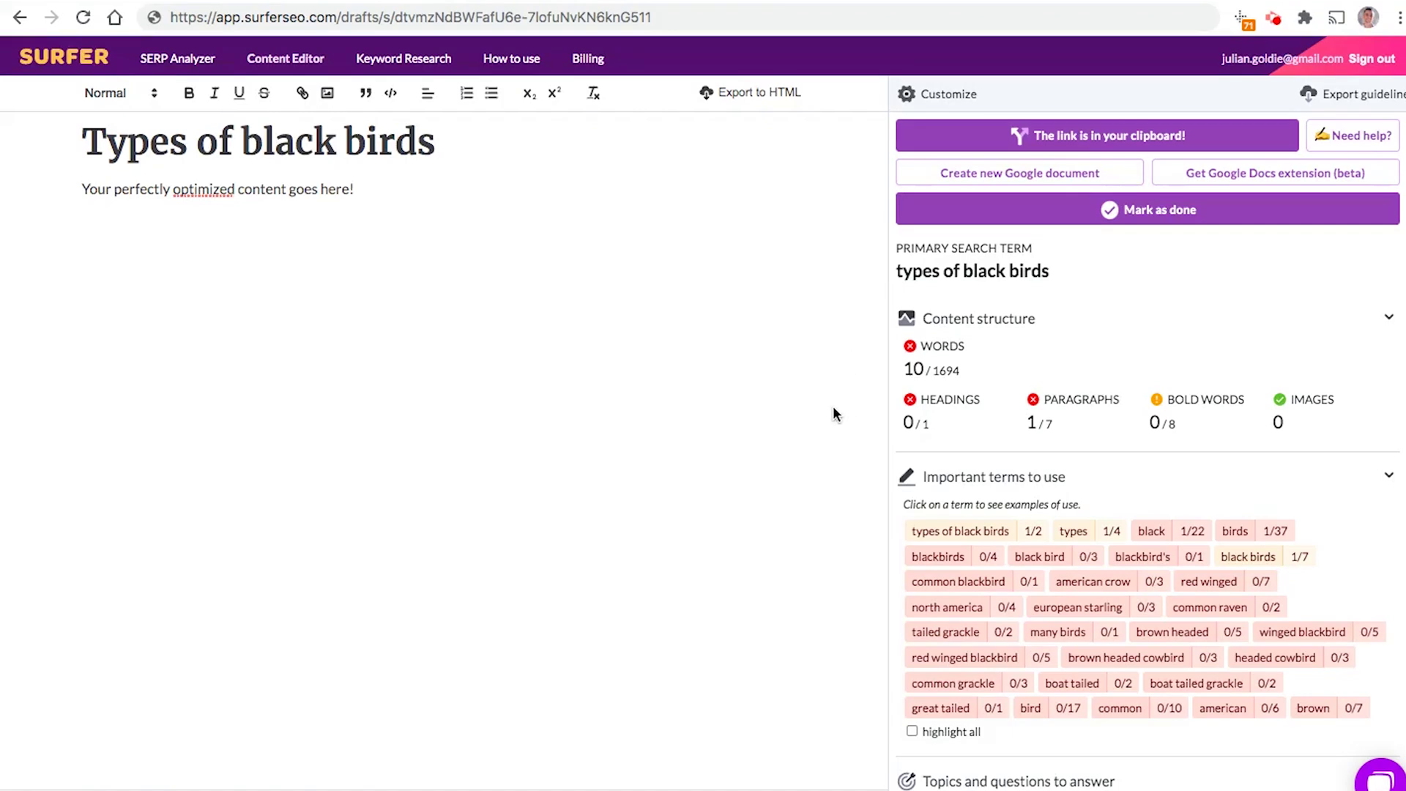
pyautogui.click(768, 364)
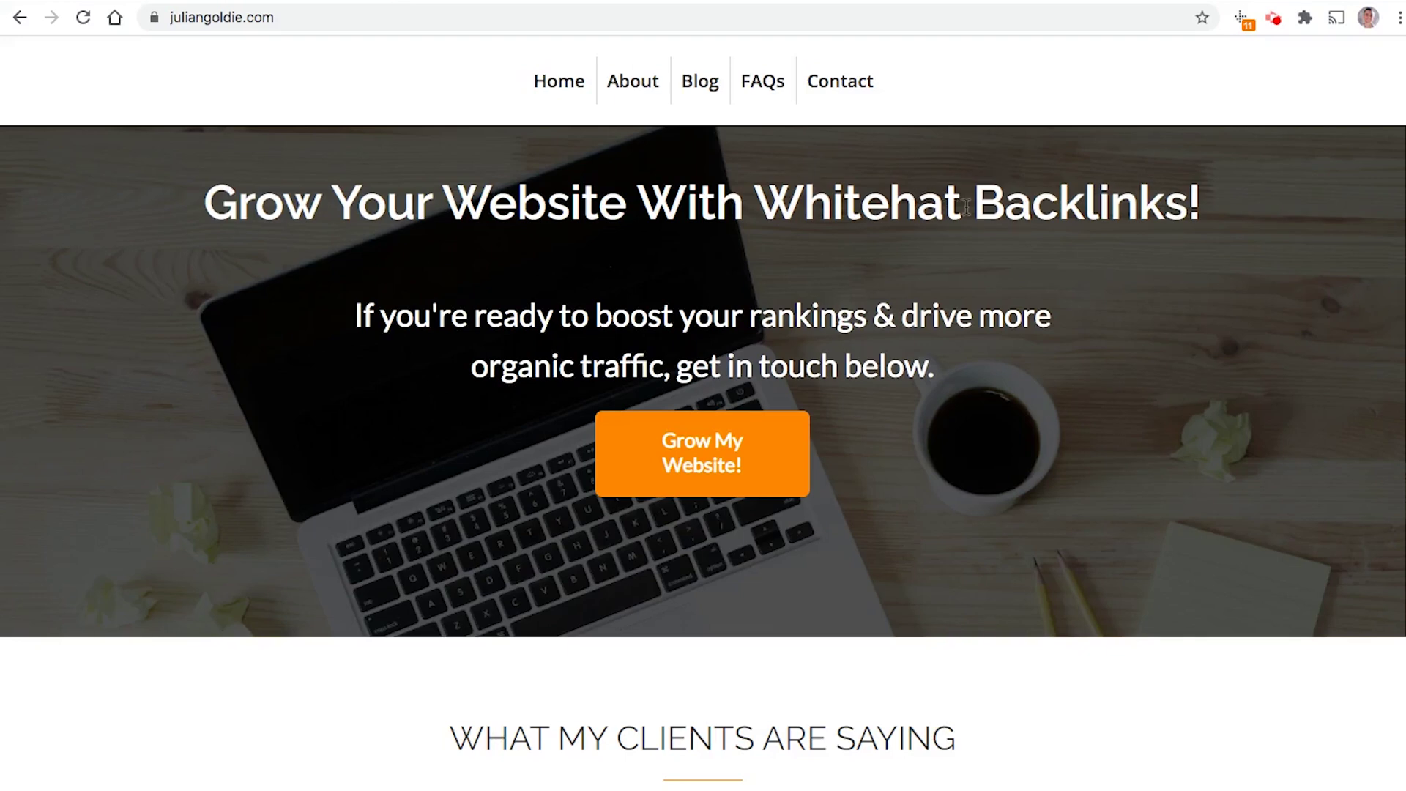
# Step: Scroll the juliangoldie.com homepage and jump to the contact form with Grow My Website!
pyautogui.scroll(-4, 974, 329)
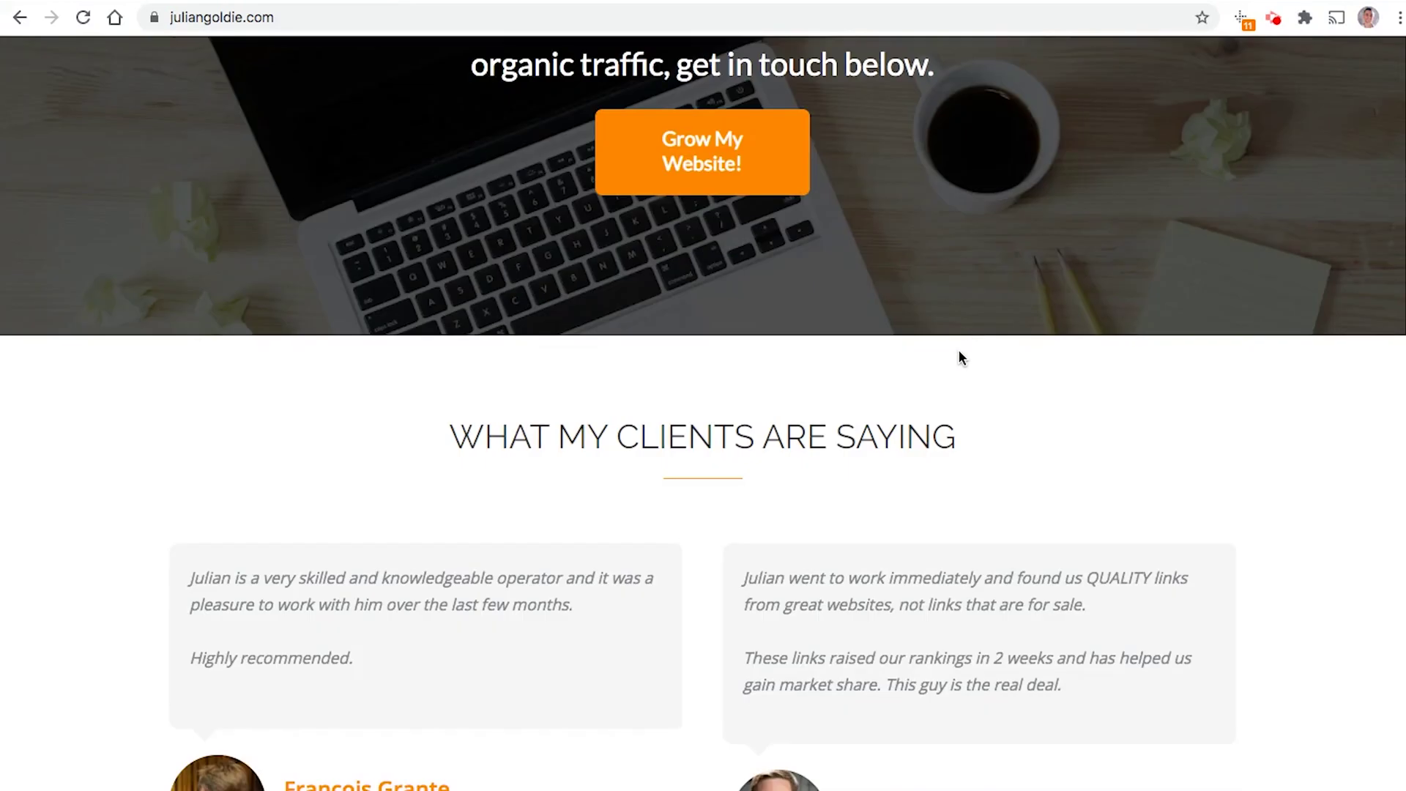
pyautogui.scroll(-7, 977, 337)
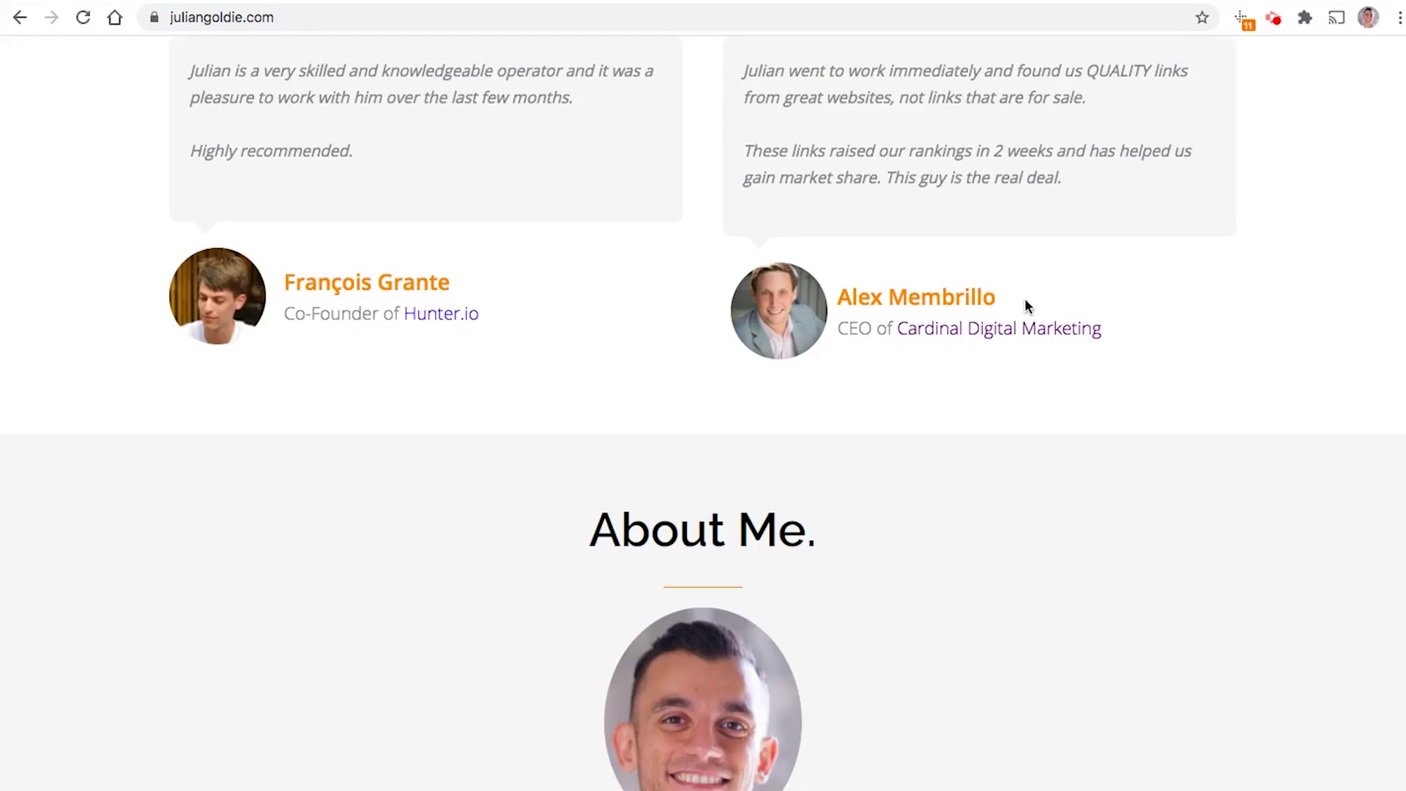
pyautogui.scroll(-6, 997, 281)
pyautogui.scroll(12, 967, 324)
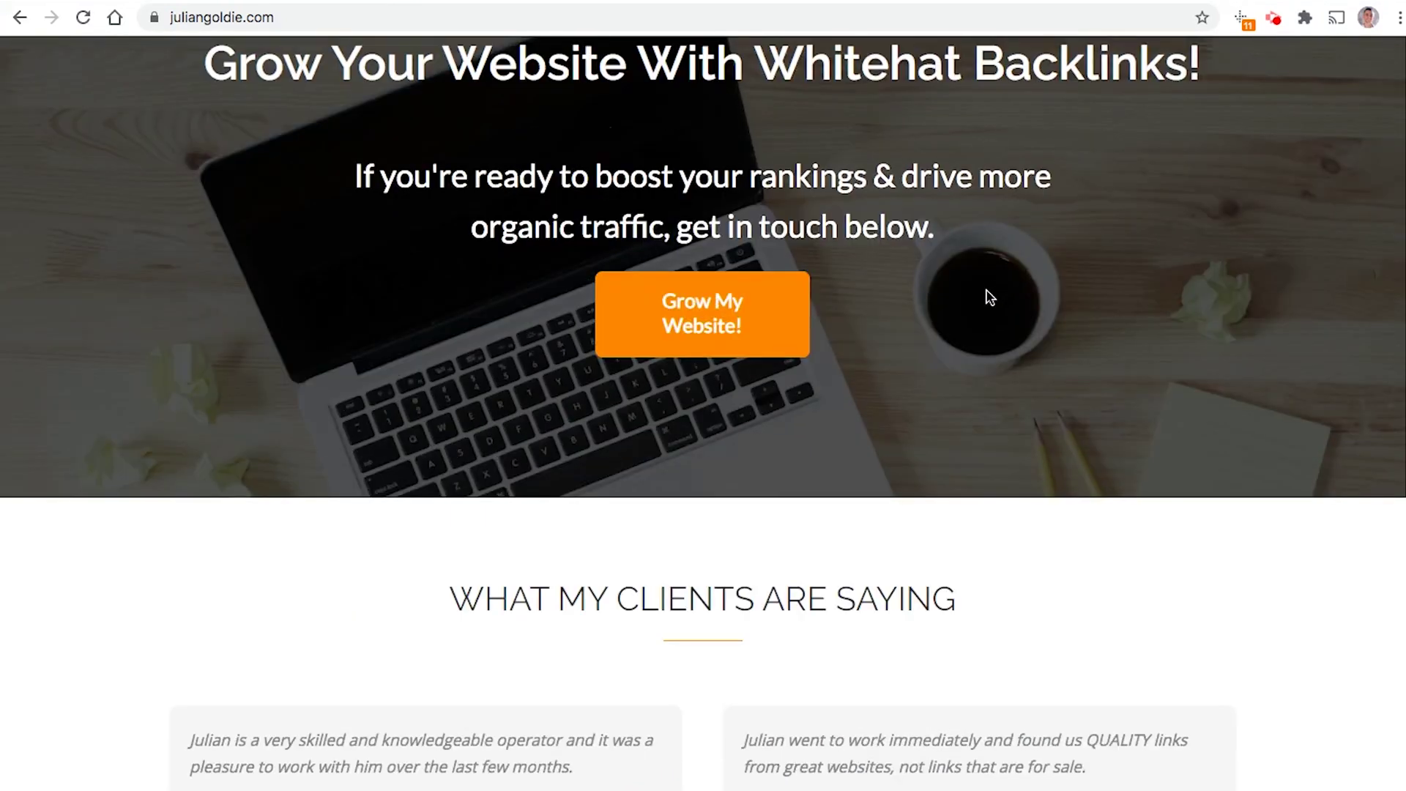
pyautogui.scroll(2, 985, 302)
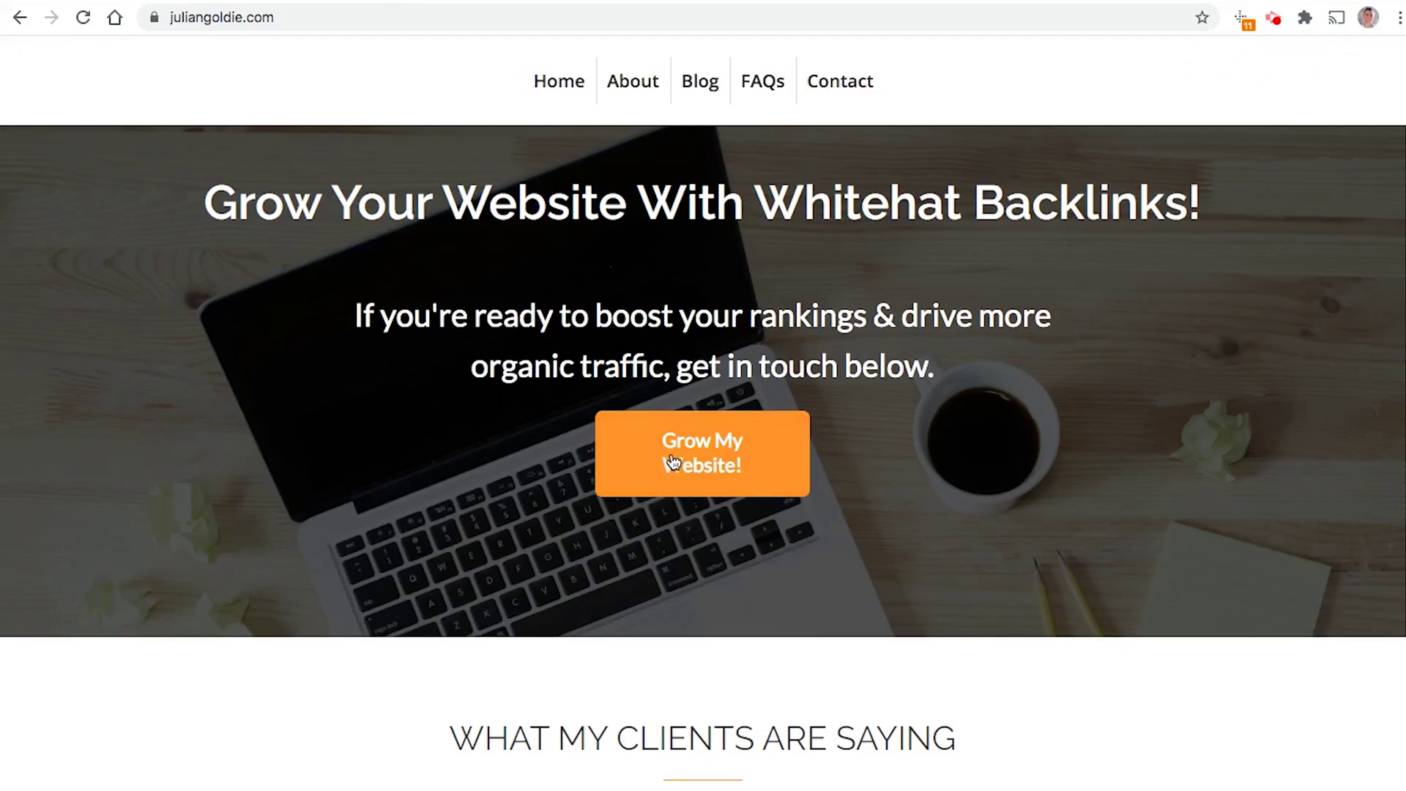
pyautogui.scroll(-12, 730, 469)
pyautogui.scroll(-5, 736, 471)
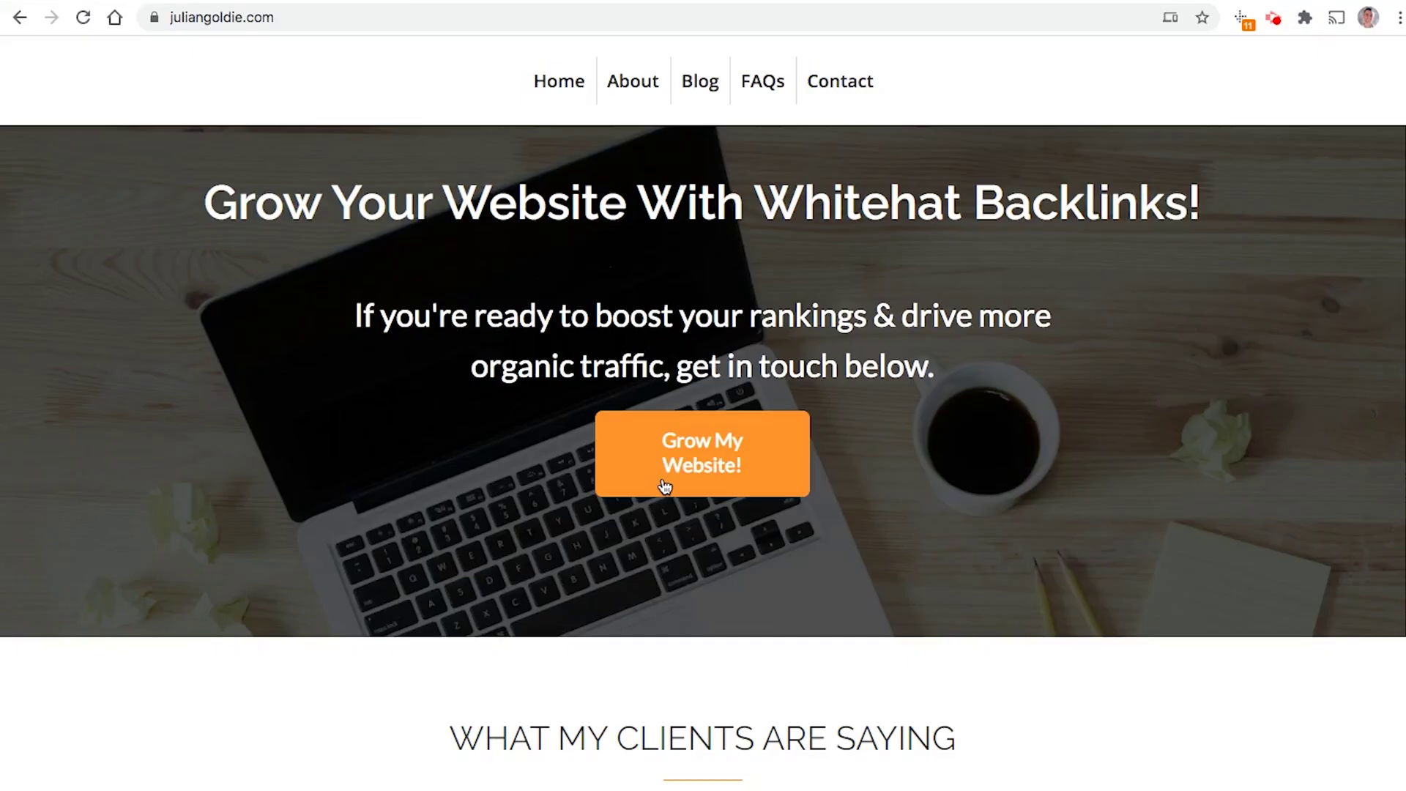
pyautogui.click(888, 715)
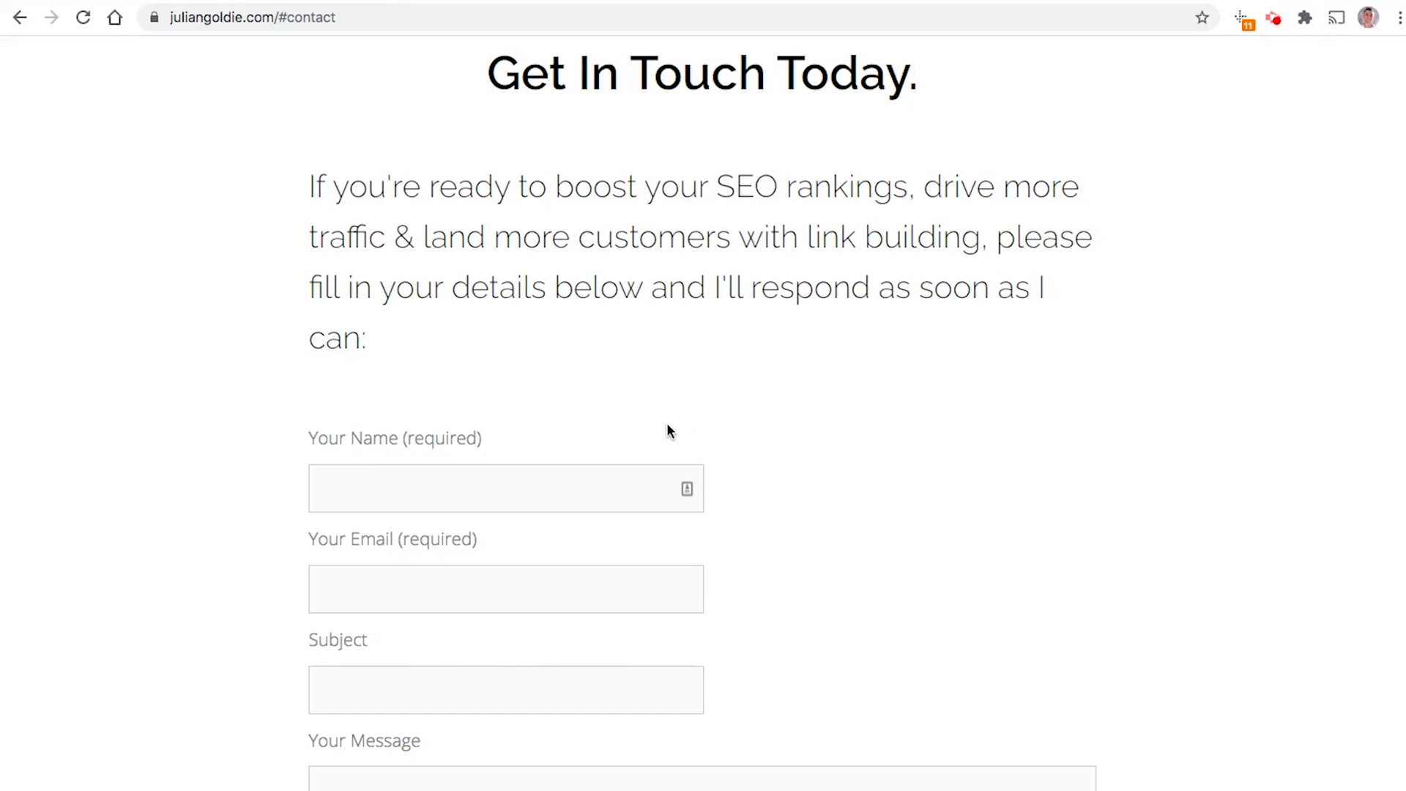
# Step: Click into the Name and Message fields of the Get In Touch Today form
pyautogui.click(376, 468)
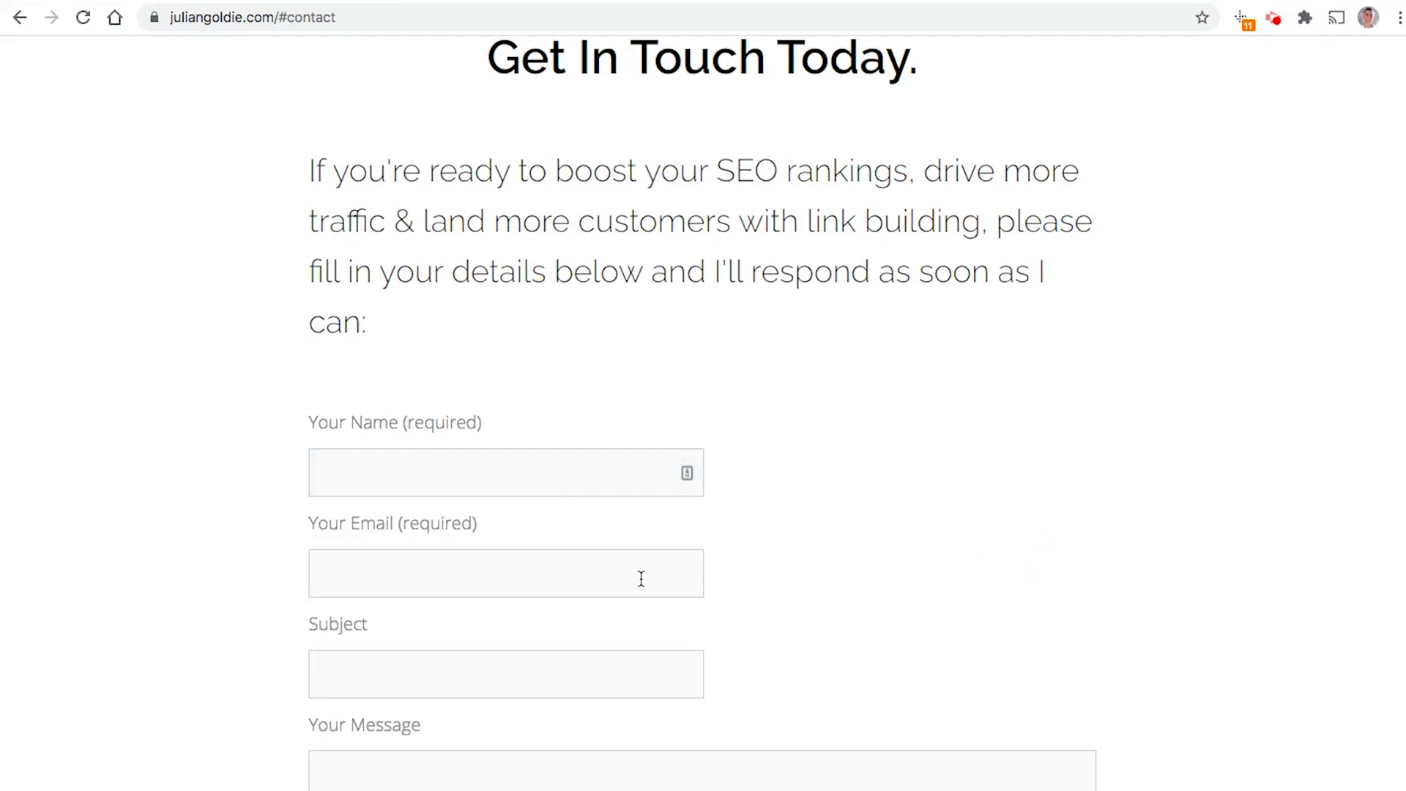
pyautogui.scroll(-5, 443, 464)
pyautogui.click(471, 448)
pyautogui.scroll(5, 527, 510)
pyautogui.scroll(15, 981, 511)
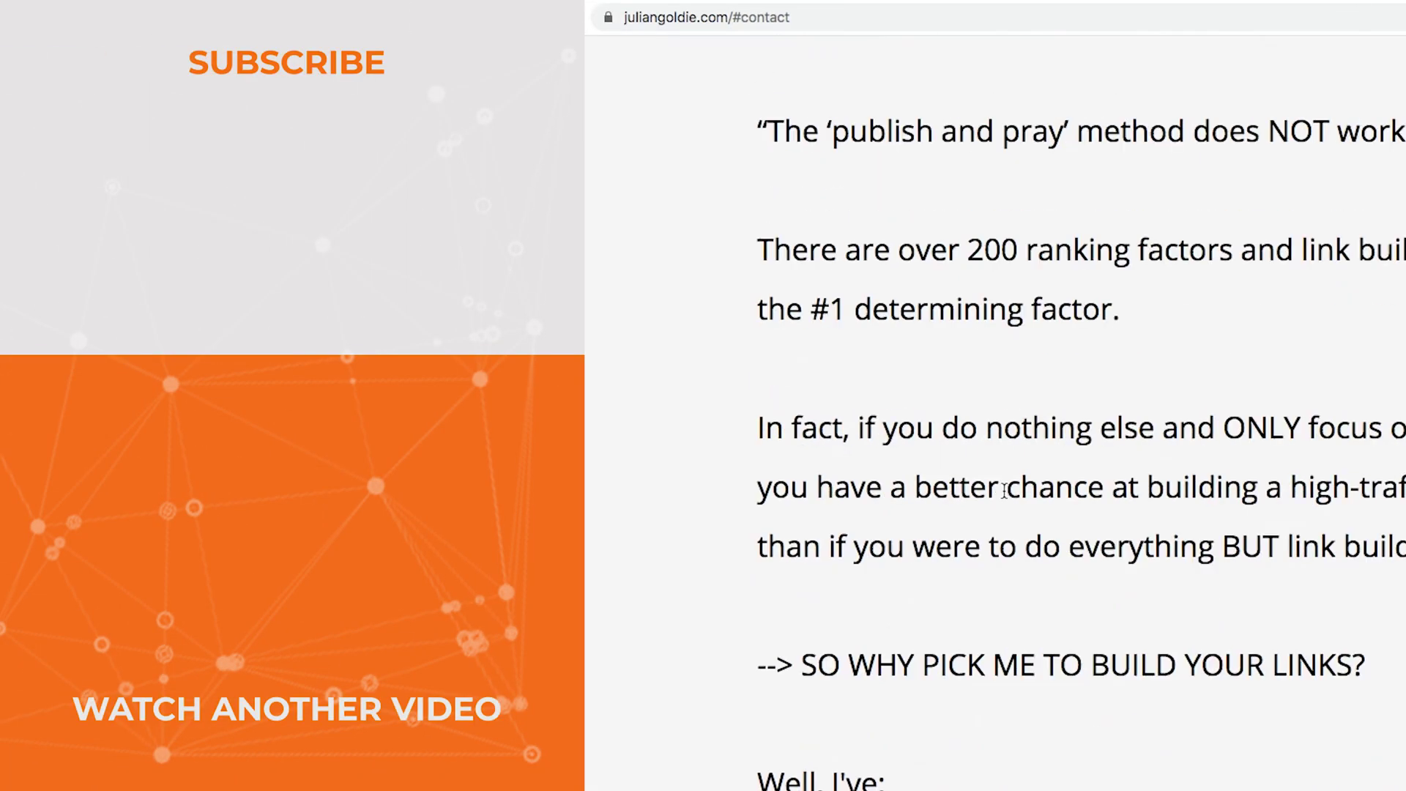
pyautogui.scroll(10, 1002, 492)
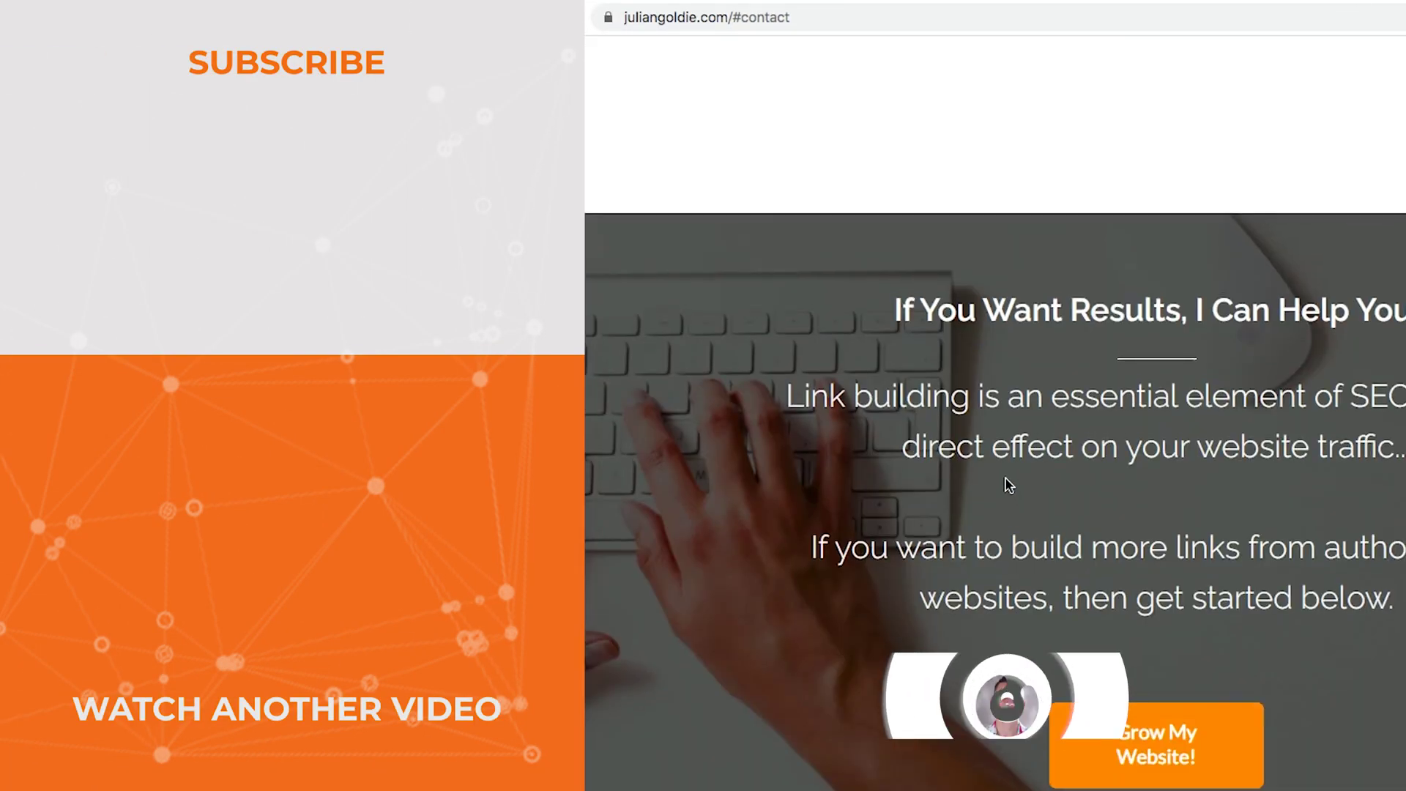